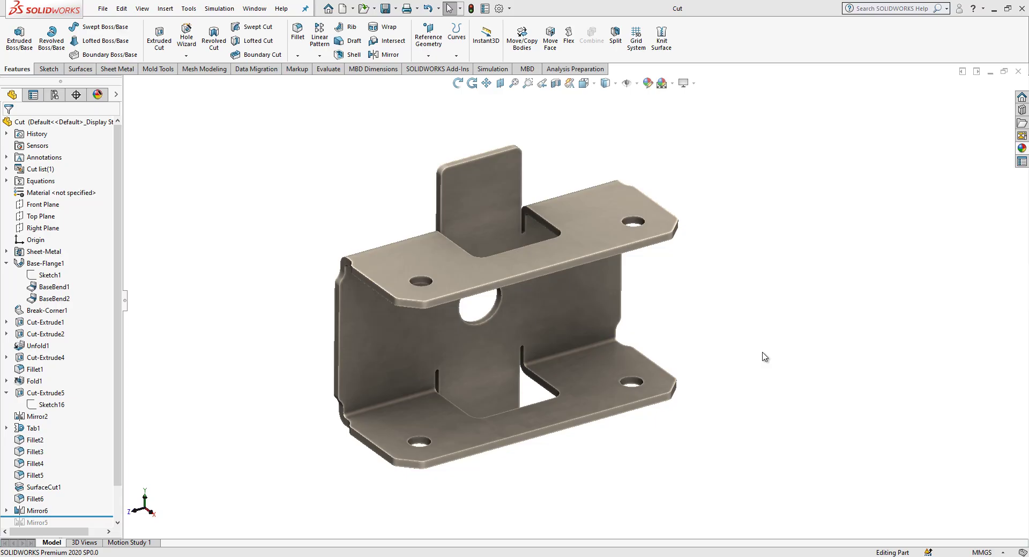
- Create a new part and start a sketch on the Front Plane
left_click(345, 8)
left_click(323, 427)
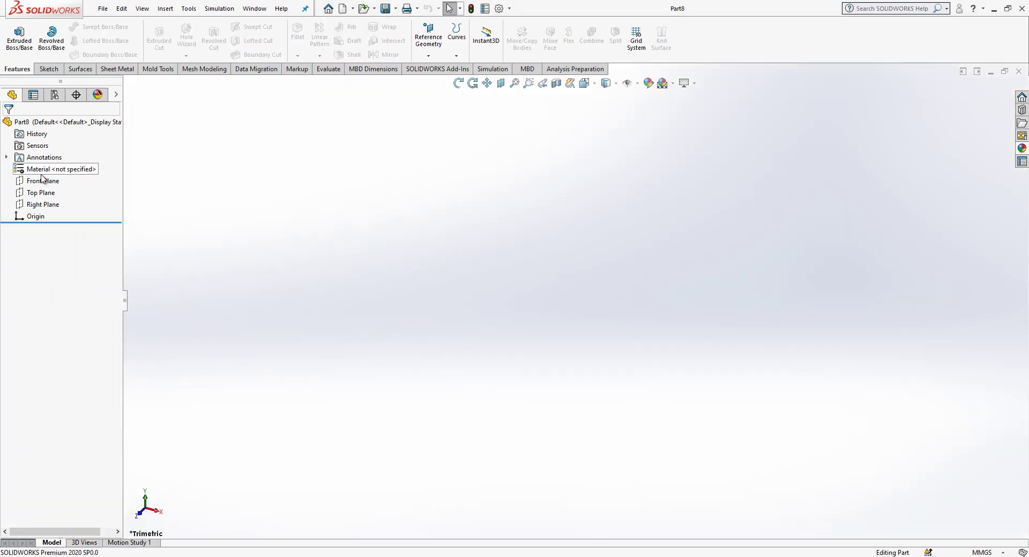
left_click(48, 181)
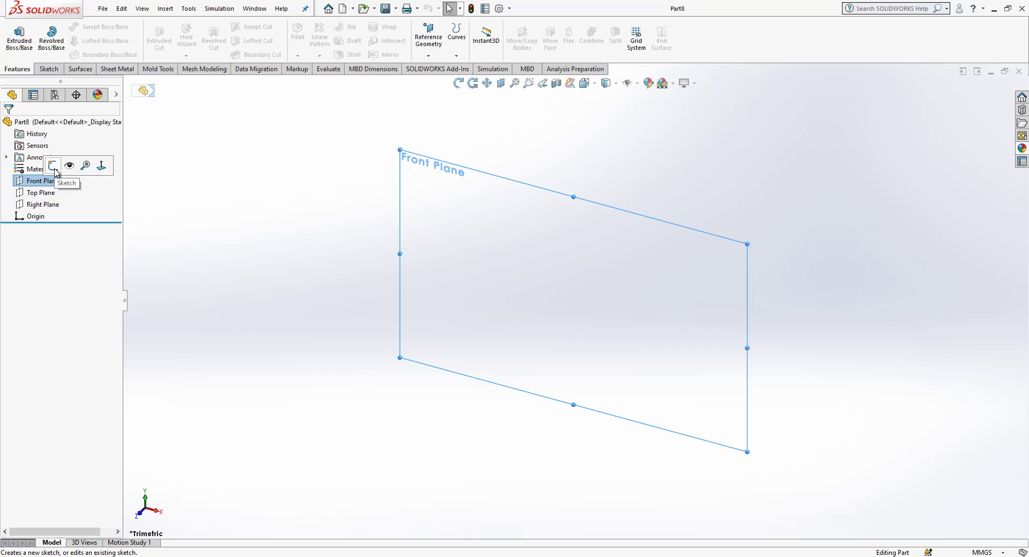
left_click(54, 166)
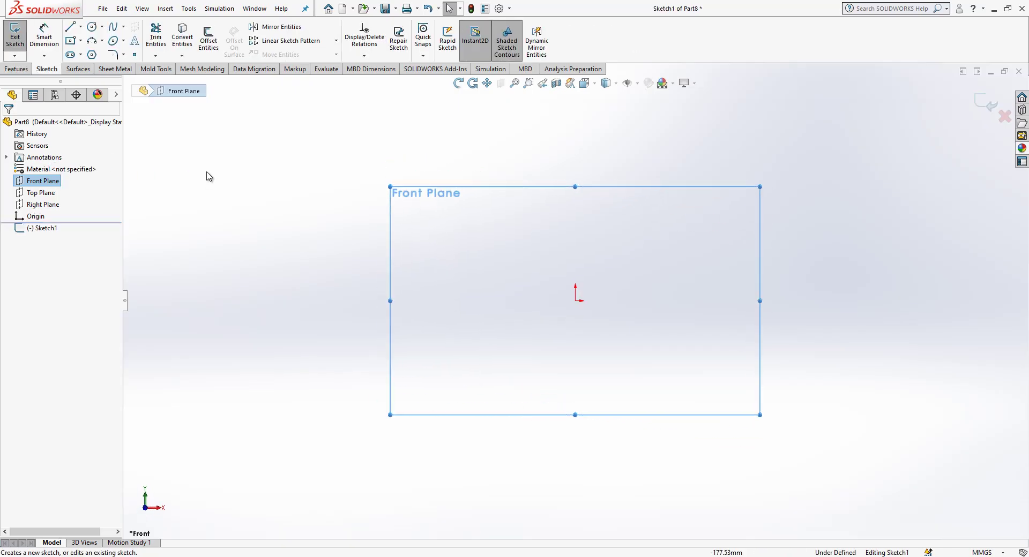
- Sketch an open L profile: a vertical line about 70 mm long up from the origin and a horizontal line from its upper end
left_click(70, 27)
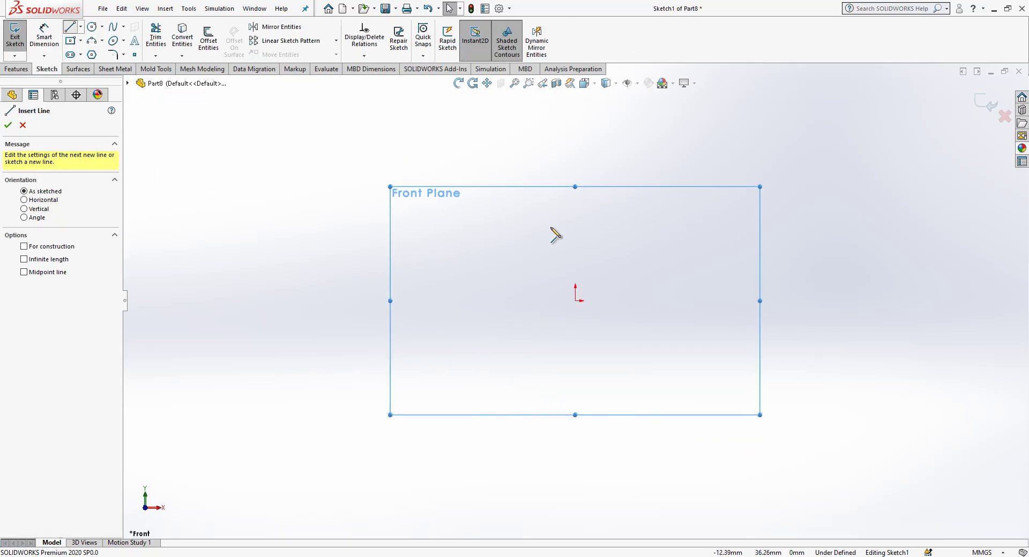
left_click(575, 301)
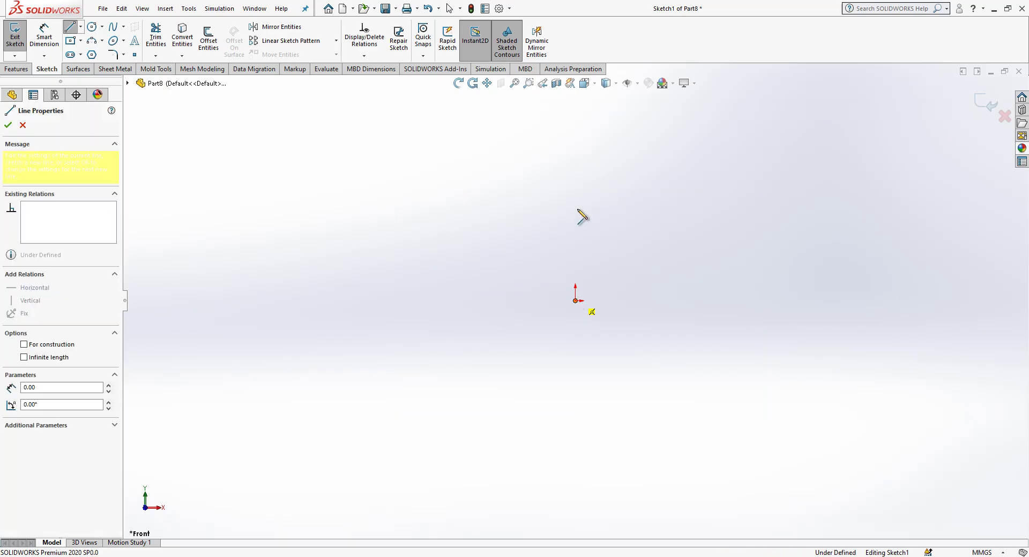
left_click(575, 155)
left_click(709, 155)
key("Escape")
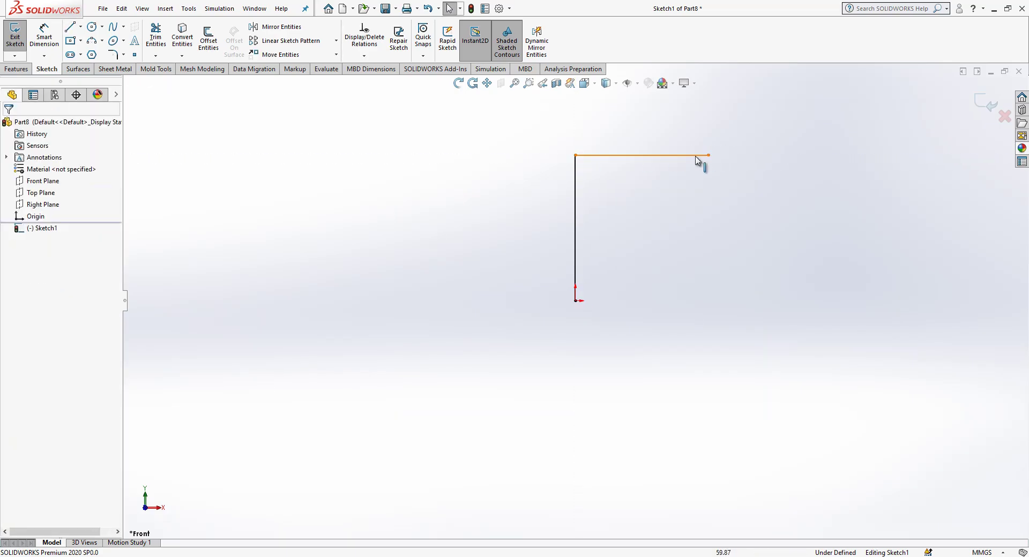
- Dimension the vertical line of the L profile to 22.5 mm
left_click(43, 38)
left_click(576, 225)
left_click(542, 232)
type("22.5")
key("Return")
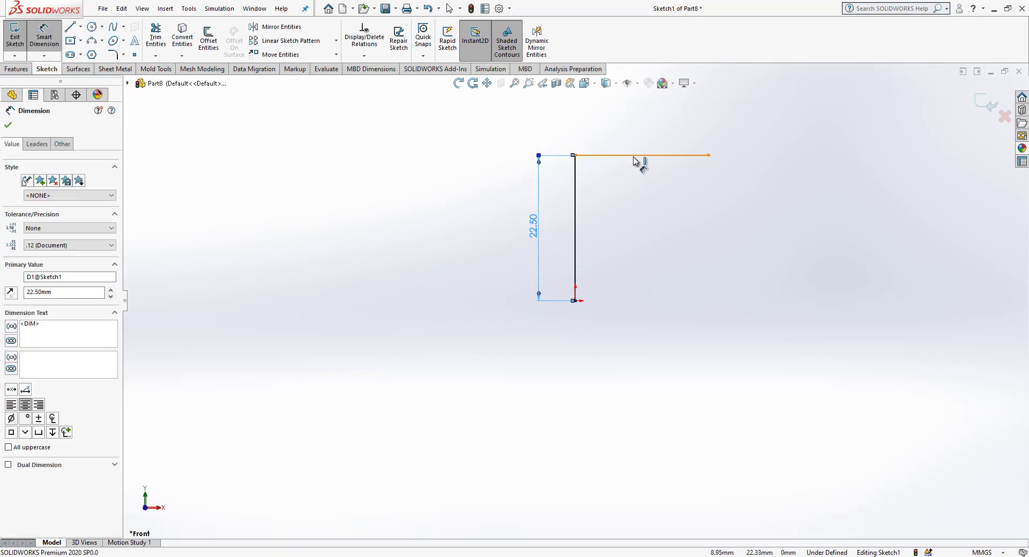
- Dimension the horizontal line of the L profile to 30 mm and close the sketch
left_click(638, 156)
left_click(638, 132)
type("30")
key("Return")
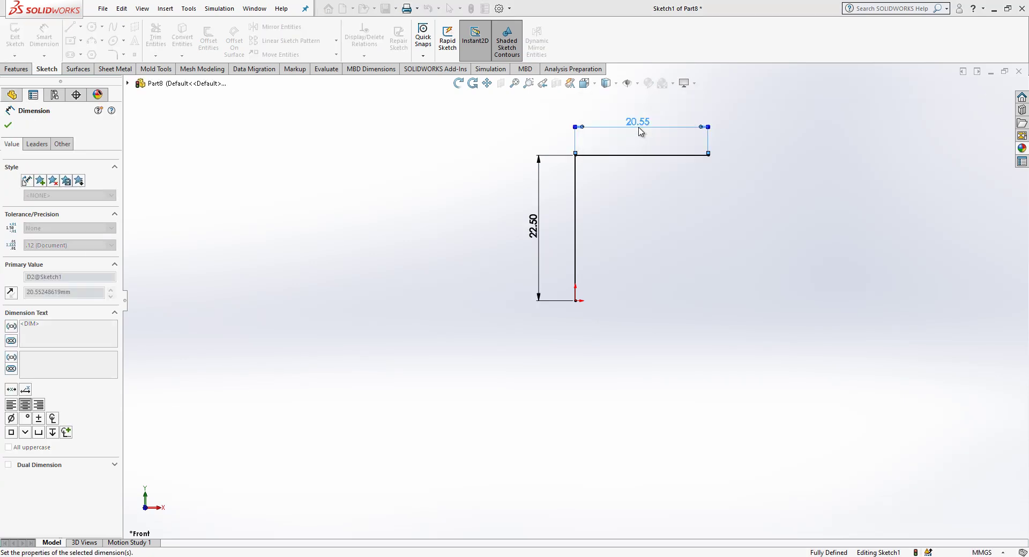
scroll(669, 192, "up", 1)
mouse_move(740, 225)
middle_mouse_down()
mouse_move(669, 248)
mouse_move(682, 276)
middle_mouse_up()
scroll(914, 175, "down", 1)
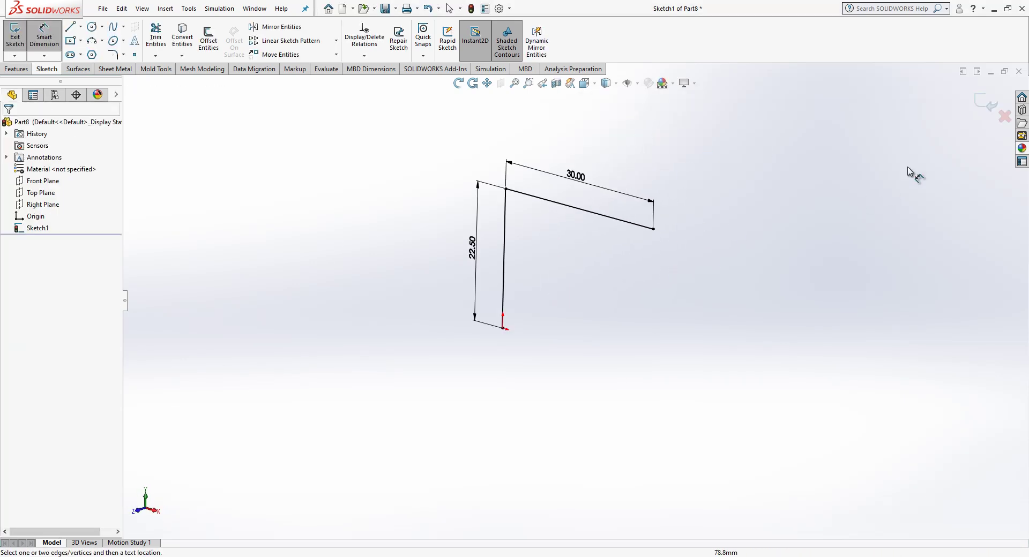
left_click(985, 104)
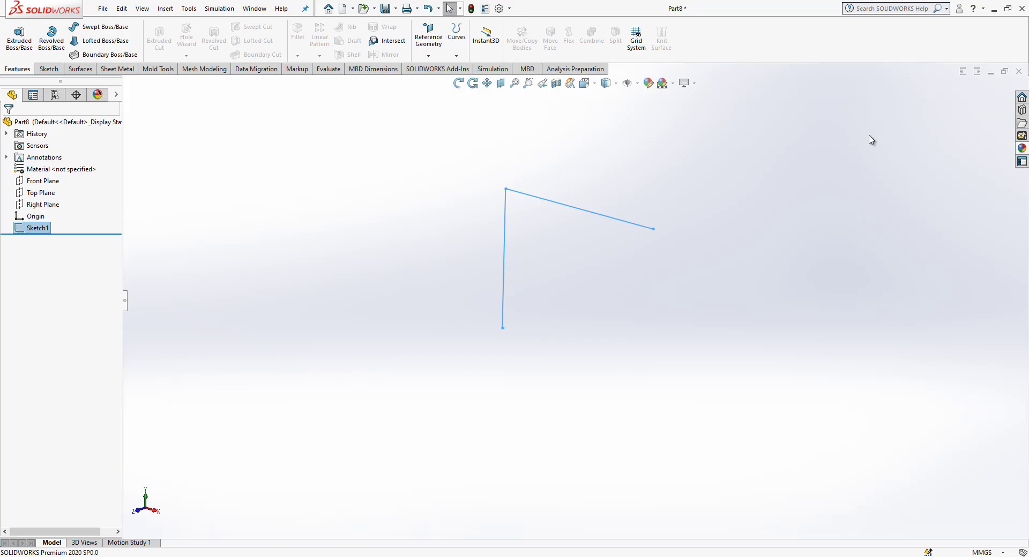
- Start a sheet metal base flange from the L profile and set its bend radius to 2 mm
left_click(117, 69)
left_click(21, 38)
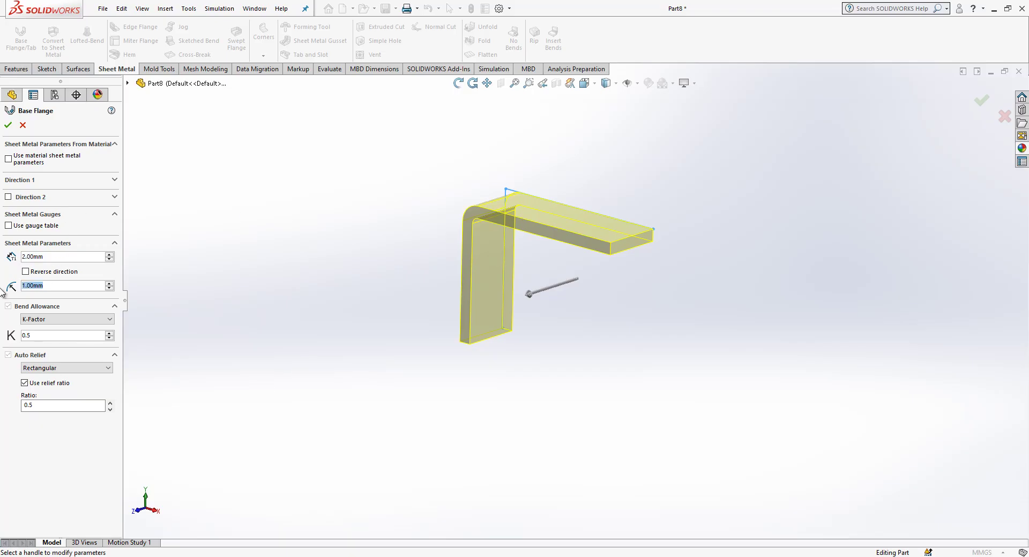
type("2")
key("Return")
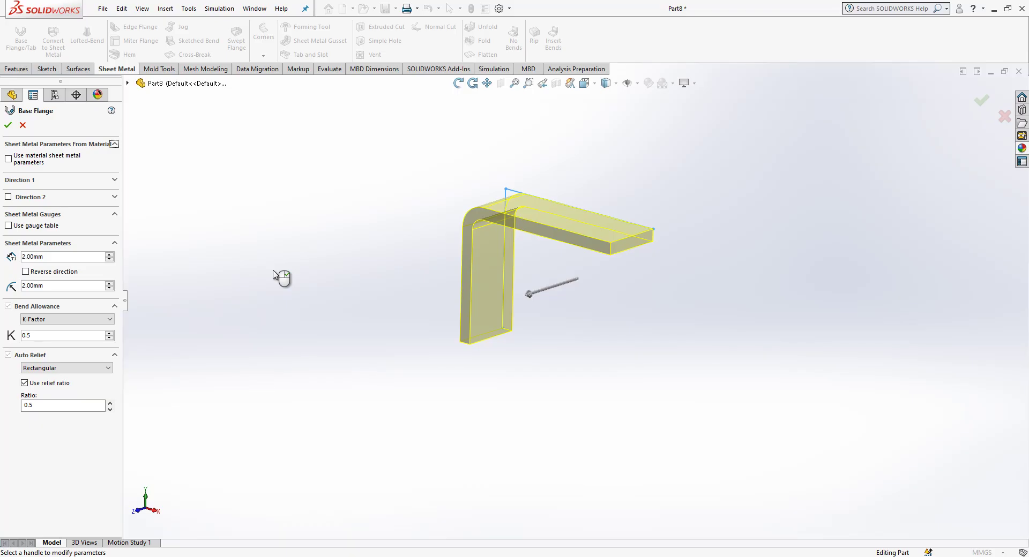
- Extend the base flange with the Mid Plane end condition to a depth of 80 mm and create it
left_click(114, 180)
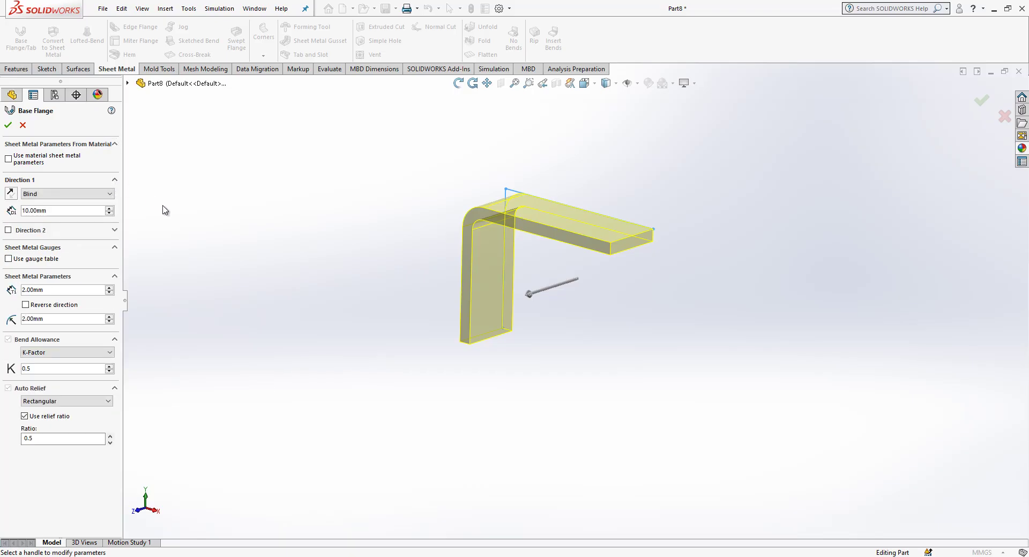
left_click_drag(67, 321, 15, 321)
left_click(80, 194)
left_click(83, 230)
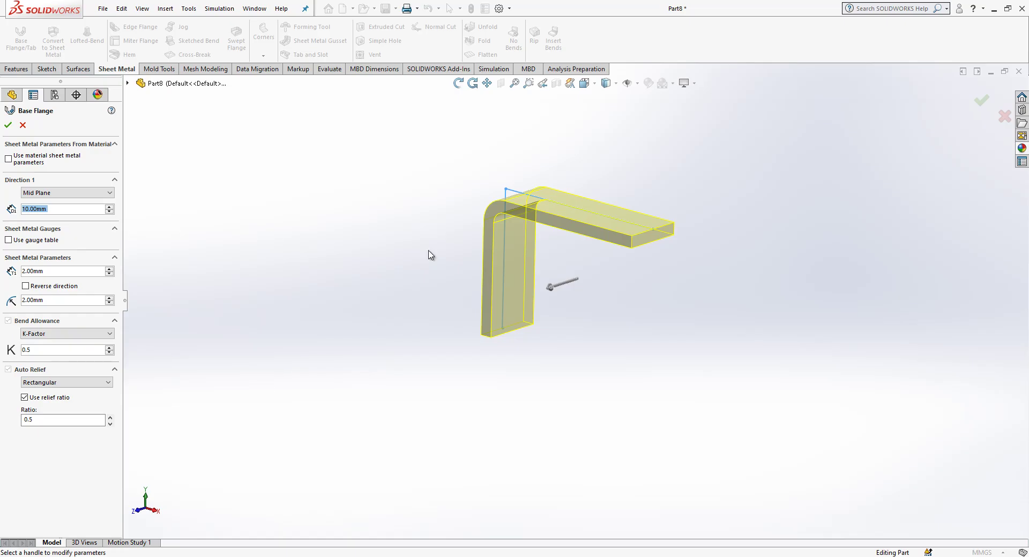
scroll(637, 228, "down", 2)
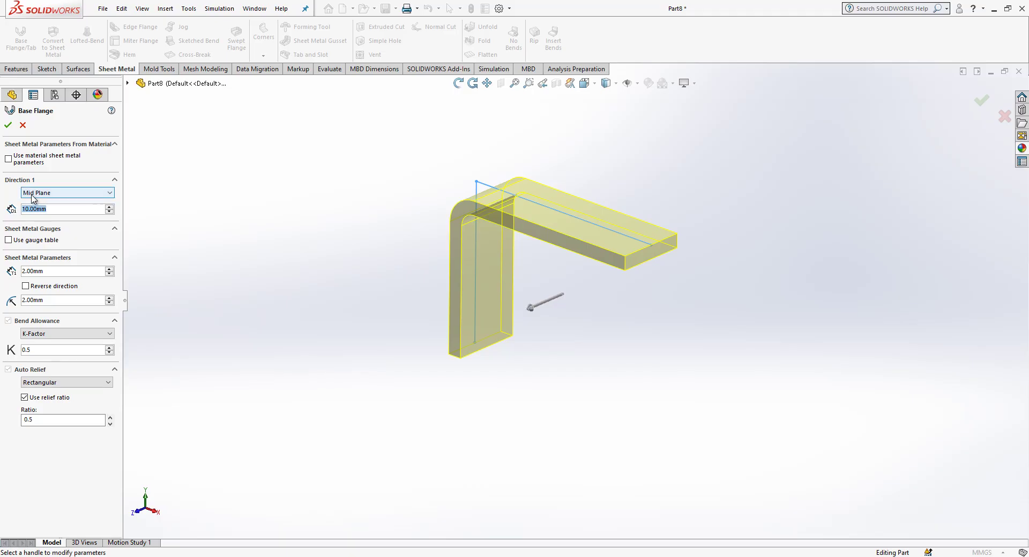
type("80")
key("Return")
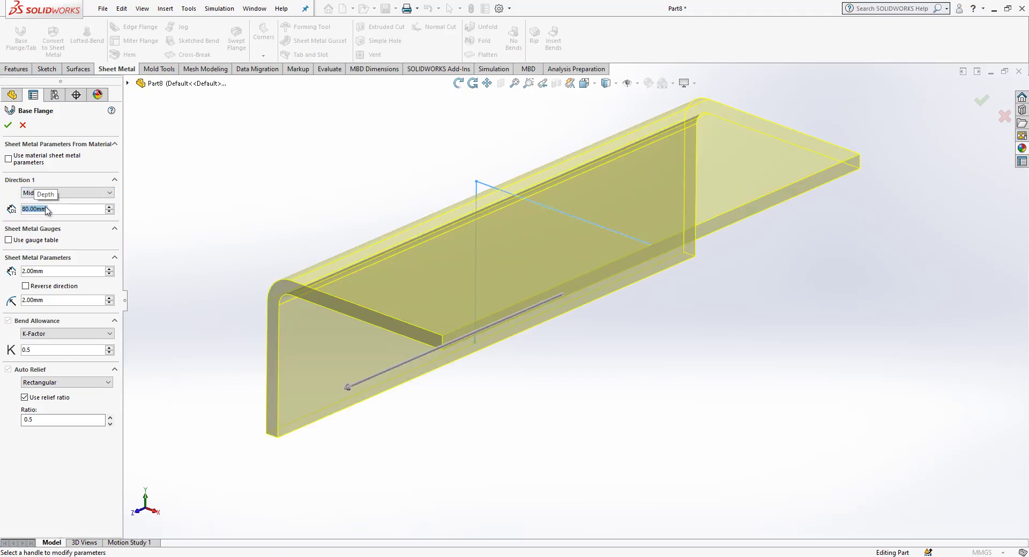
key("Return")
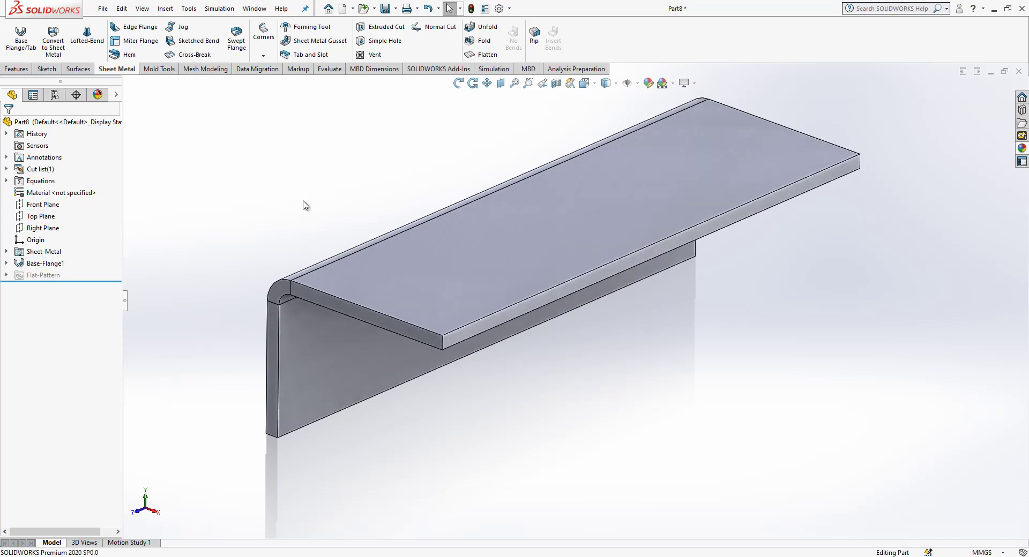
- Break the two outer corners of the horizontal flange with 5 mm chamfers
left_click(267, 32)
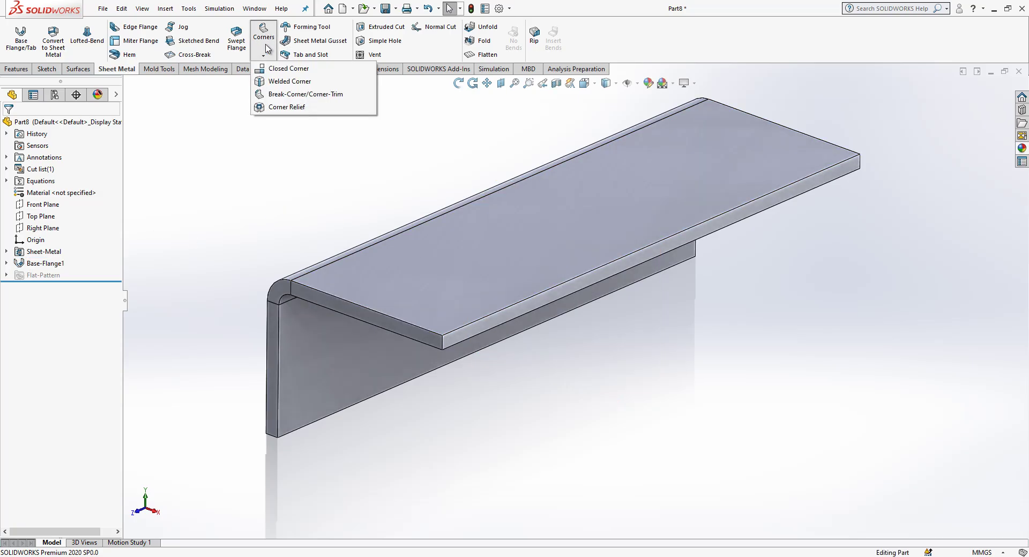
left_click(303, 93)
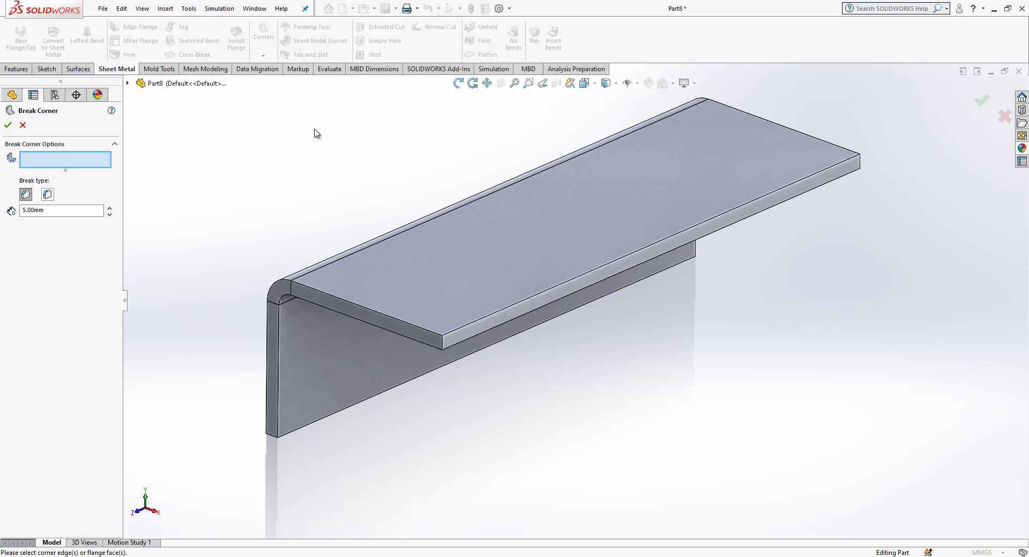
left_click(442, 342)
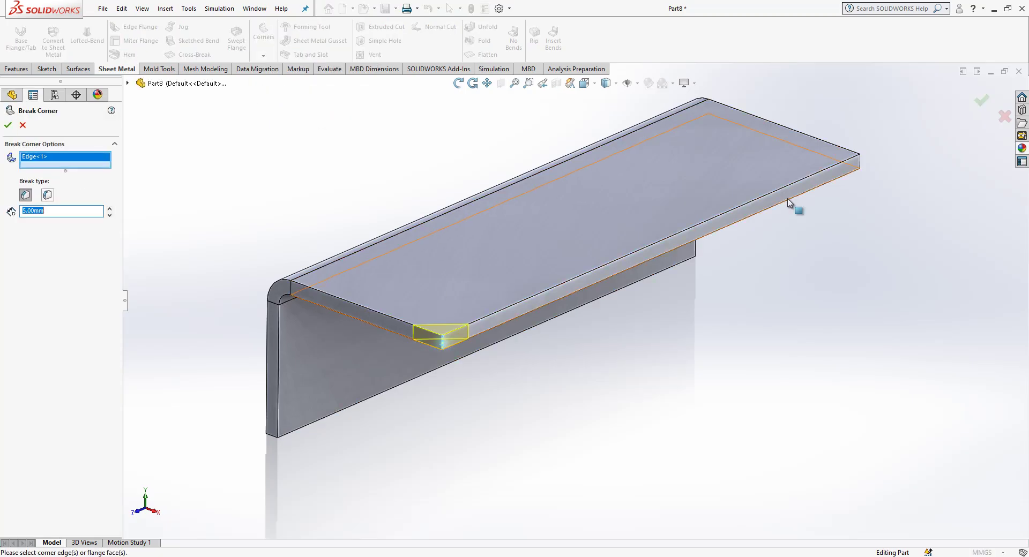
left_click(860, 163)
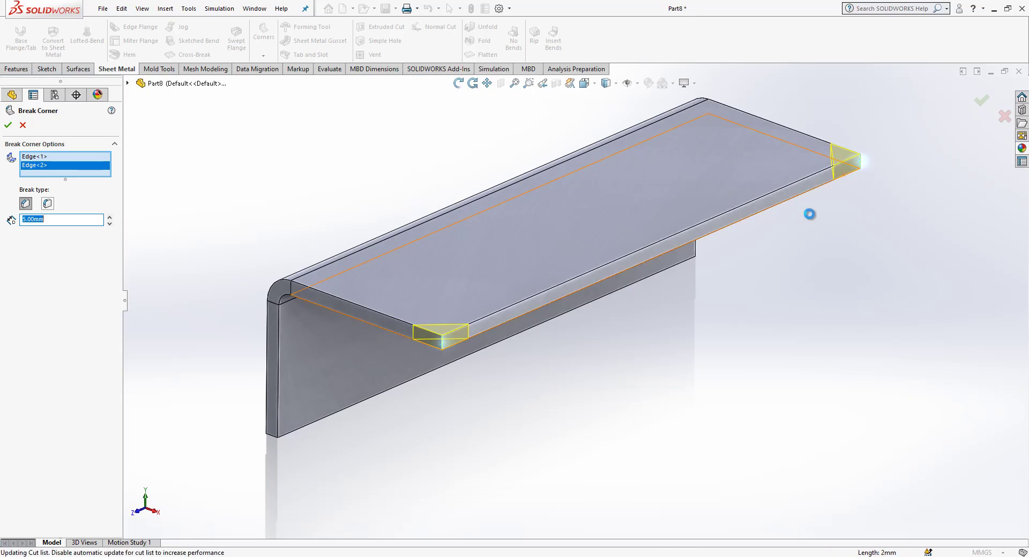
key("Return")
- Start a sketch on the outer face of the vertical flange, viewed normal to it
middle_click_drag(609, 386, 584, 340)
left_click_drag(584, 340, 758, 336)
key("Escape")
left_click(535, 308)
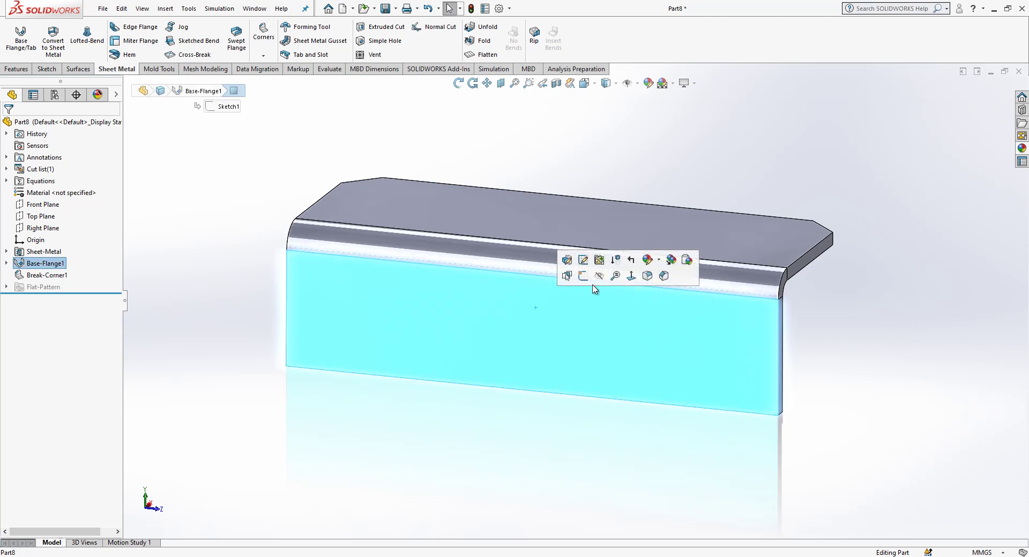
left_click(631, 275)
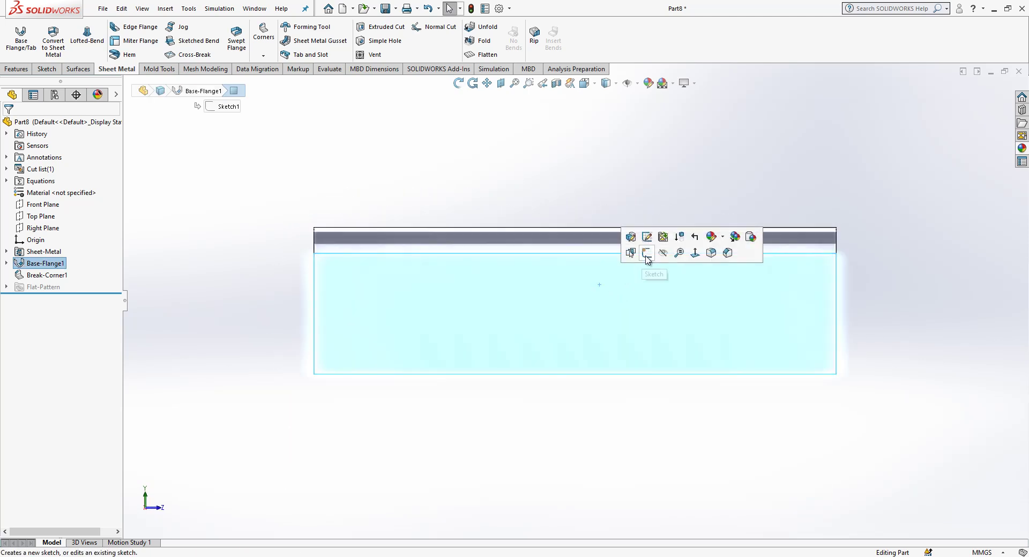
left_click(647, 254)
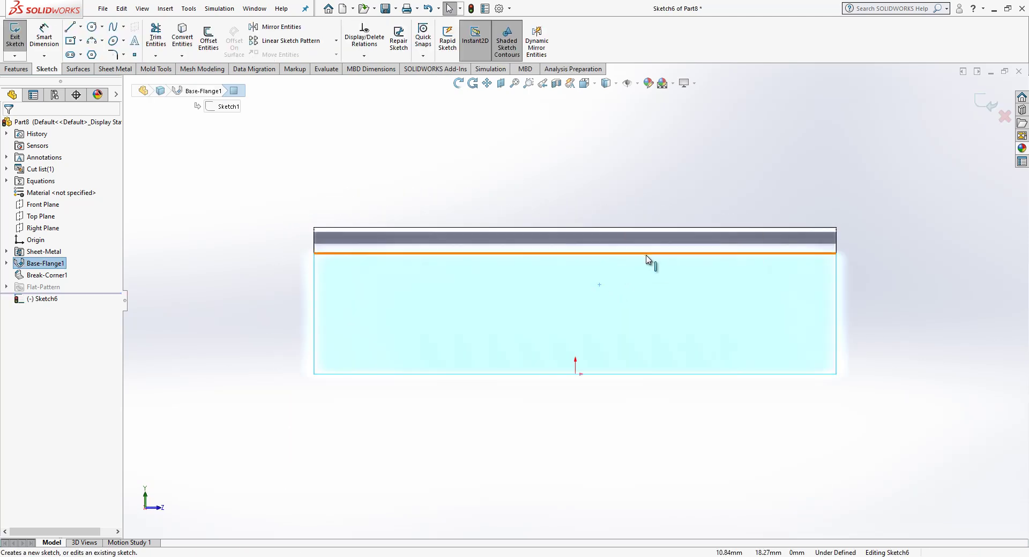
- Draw a center rectangle about 19 mm wide across the bend above the origin and shorten it by raising its lower edge
left_click(70, 42)
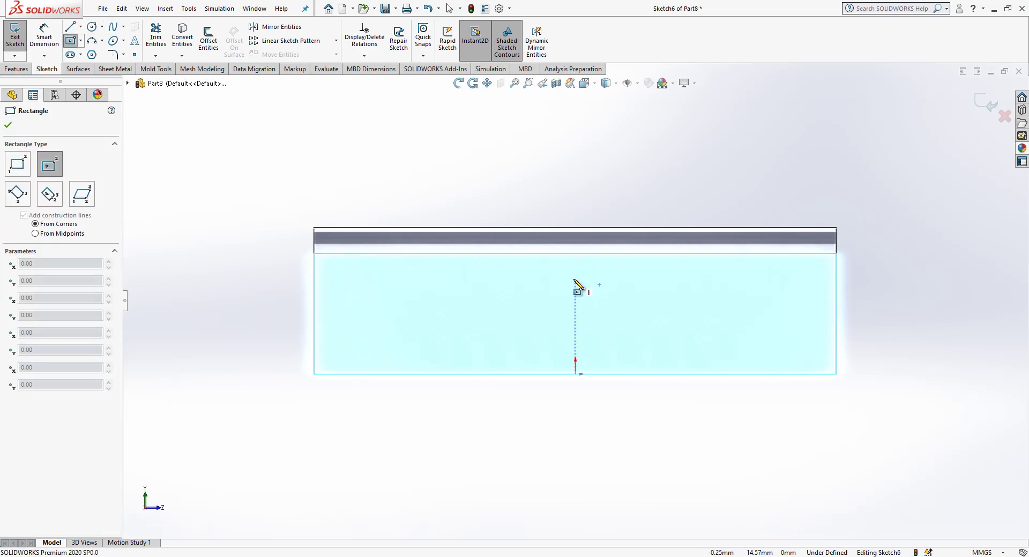
left_click(575, 279)
left_click(515, 200)
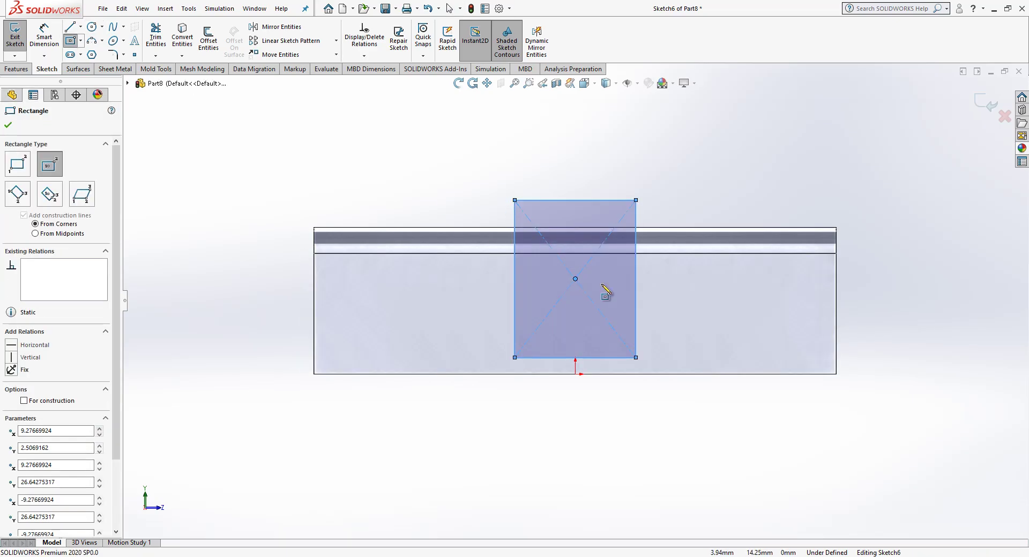
key("Escape")
left_click_drag(635, 357, 641, 291)
- Connect the origin to the rectangle's center with a line, convert it to construction geometry and make it vertical
left_click(71, 27)
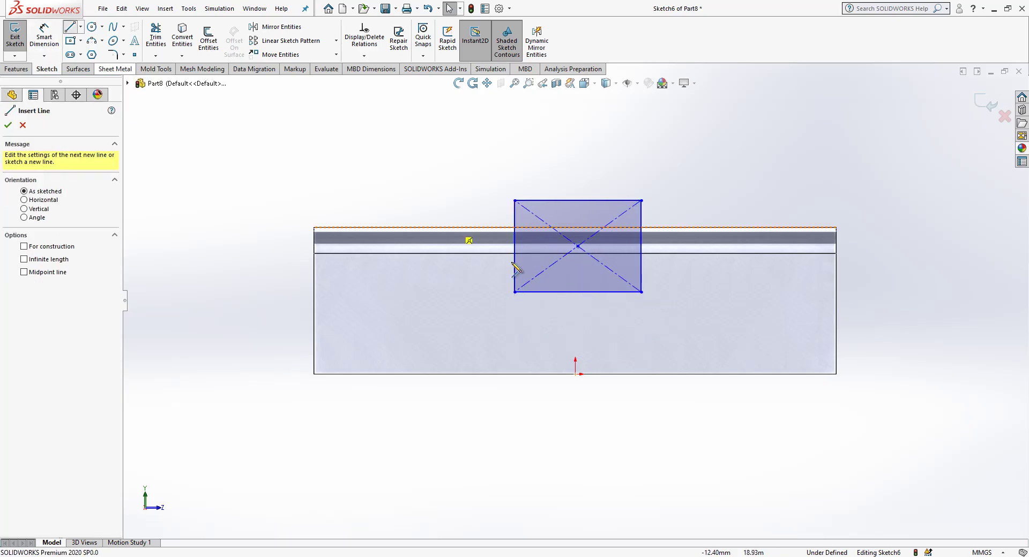
left_click(575, 374)
left_click(578, 246)
key("Escape")
left_click(578, 266)
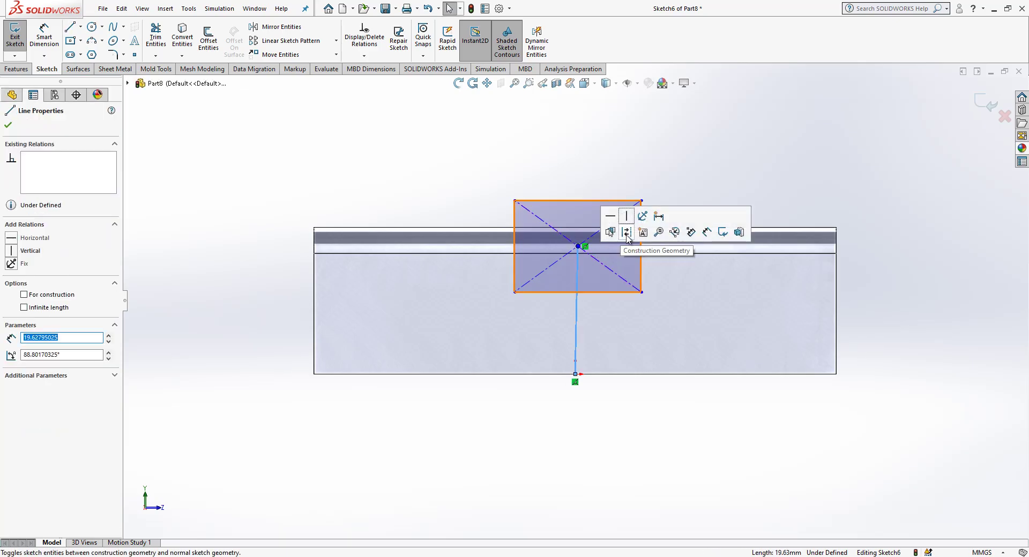
left_click(623, 232)
left_click(578, 269)
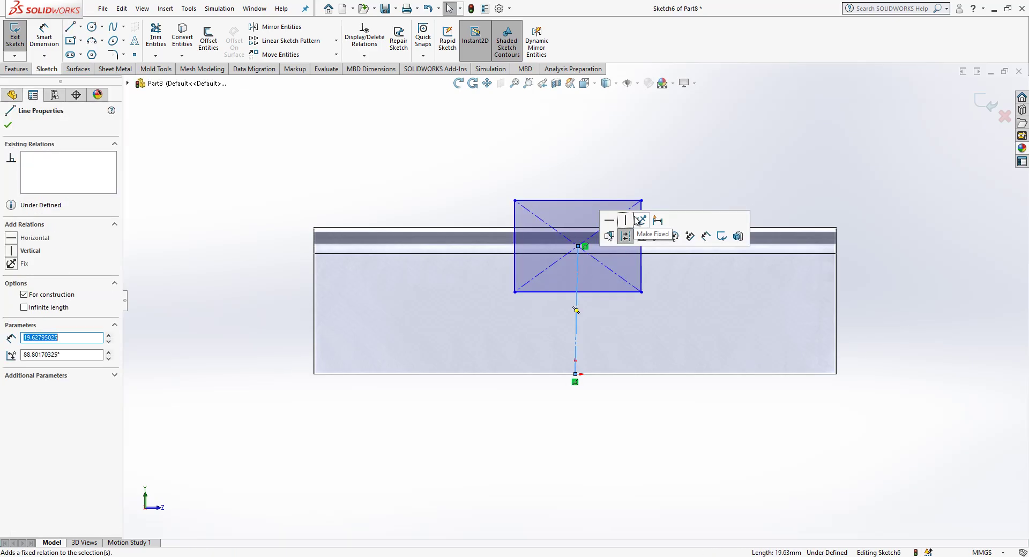
left_click(631, 221)
left_click(409, 194)
- Dimension the width of the rectangle to 25 mm
left_click(44, 37)
left_click(604, 291)
left_click(630, 332)
type("25")
key("Return")
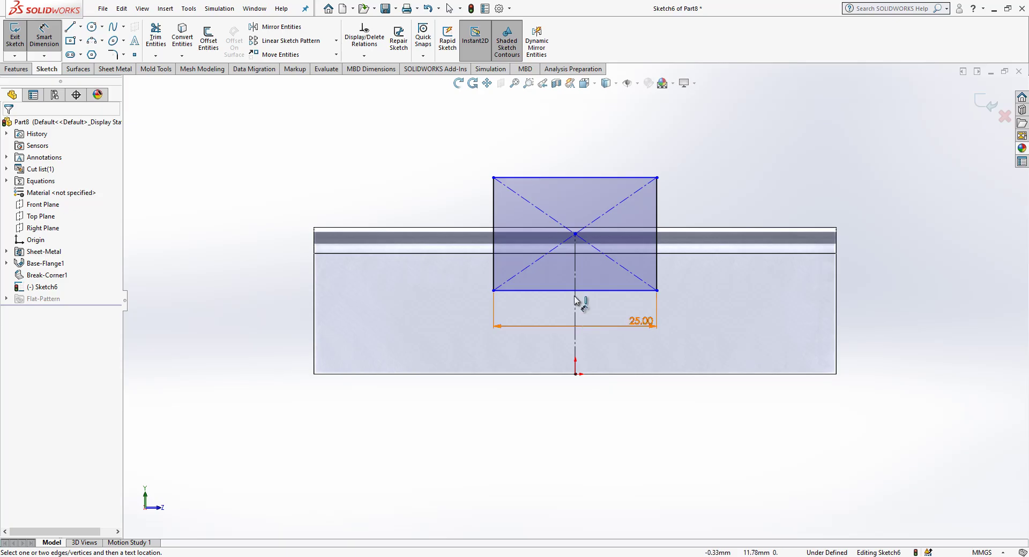
- Dimension the distance from the flange's bottom edge to the rectangle's lower edge as 15 mm
left_click(596, 292)
left_click(618, 375)
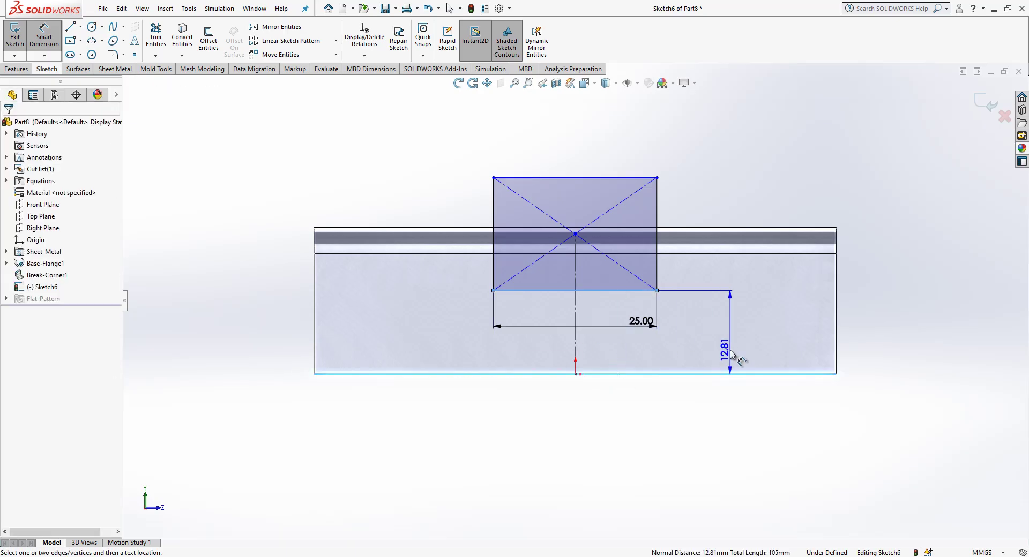
left_click(730, 350)
type("15")
key("Return")
key("Escape")
- Lower the rectangle's upper corner so that its top side lies on the upper edge of the part
left_click(658, 166)
left_click_drag(657, 164, 671, 237)
mouse_move(654, 219)
middle_mouse_down()
mouse_move(596, 256)
mouse_move(624, 276)
middle_mouse_up()
- Close the sketch and make an extruded cut 25 mm deep from the rectangle through the bend
left_click(984, 104)
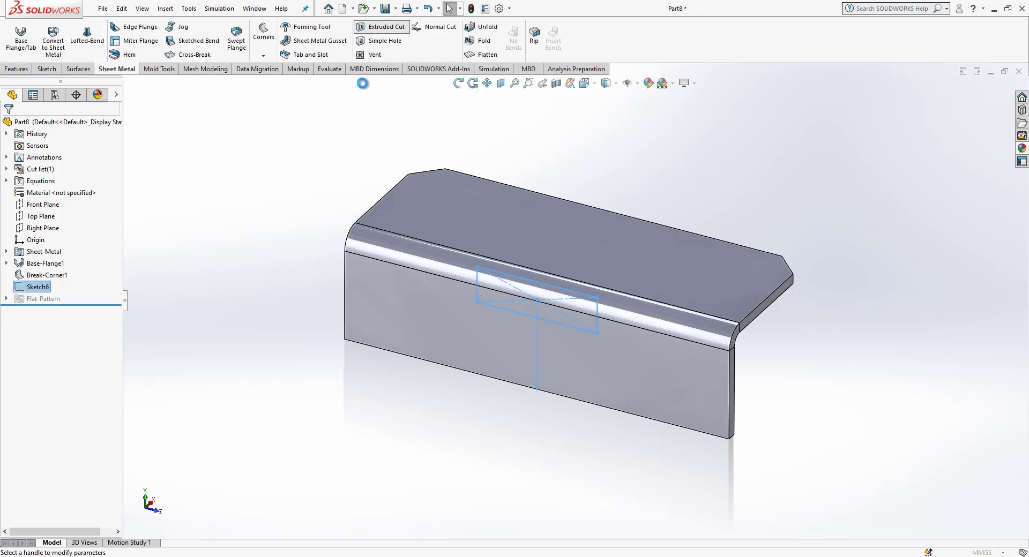
type("25")
key("Return")
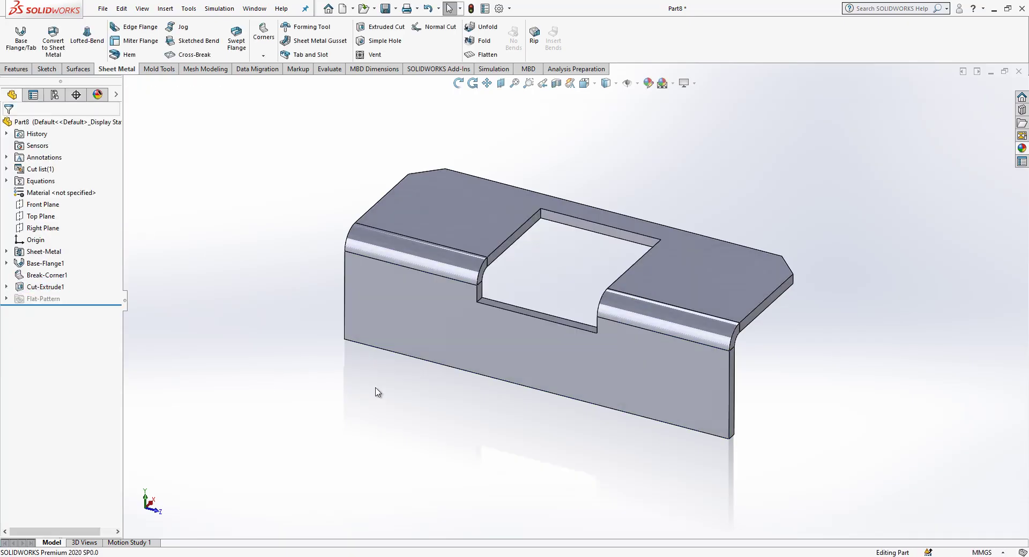
- Edit the extruded cut through the bend and set its depth to 20 mm
left_click(46, 287)
left_click(47, 254)
type("20")
key("Return")
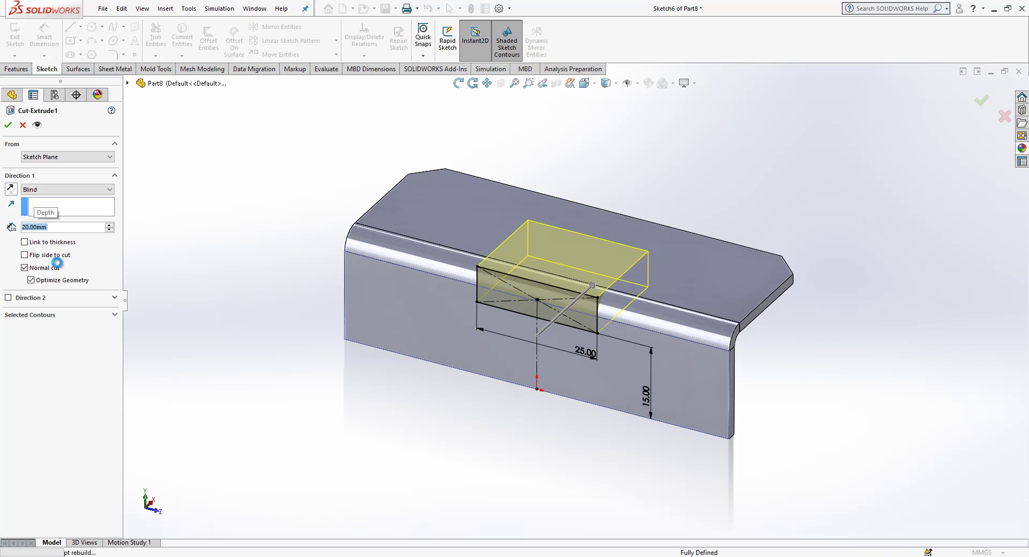
middle_click_drag(485, 375, 524, 386)
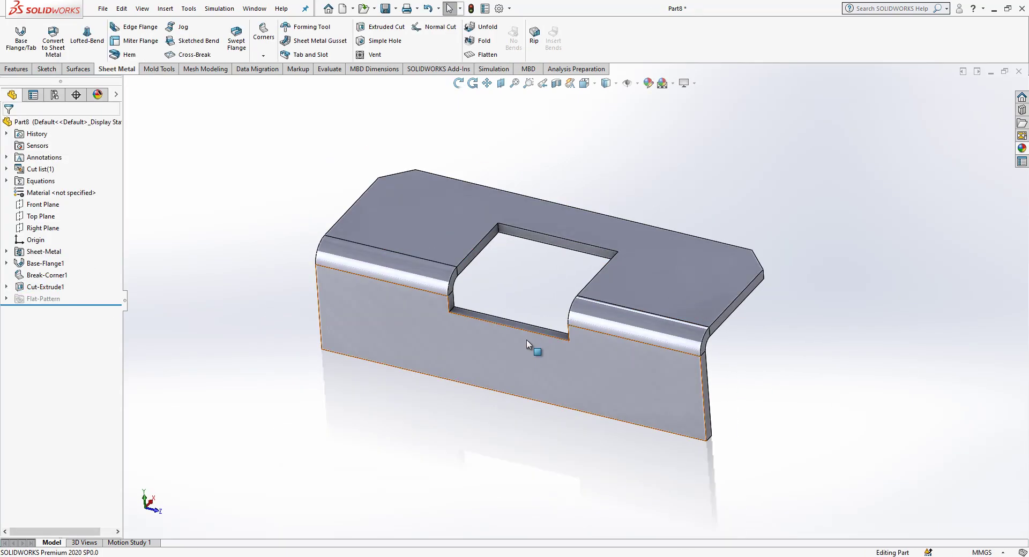
- Start a sketch on the front flange face and draw a corner rectangle upward from the cut-out's lower edge
left_click(527, 340)
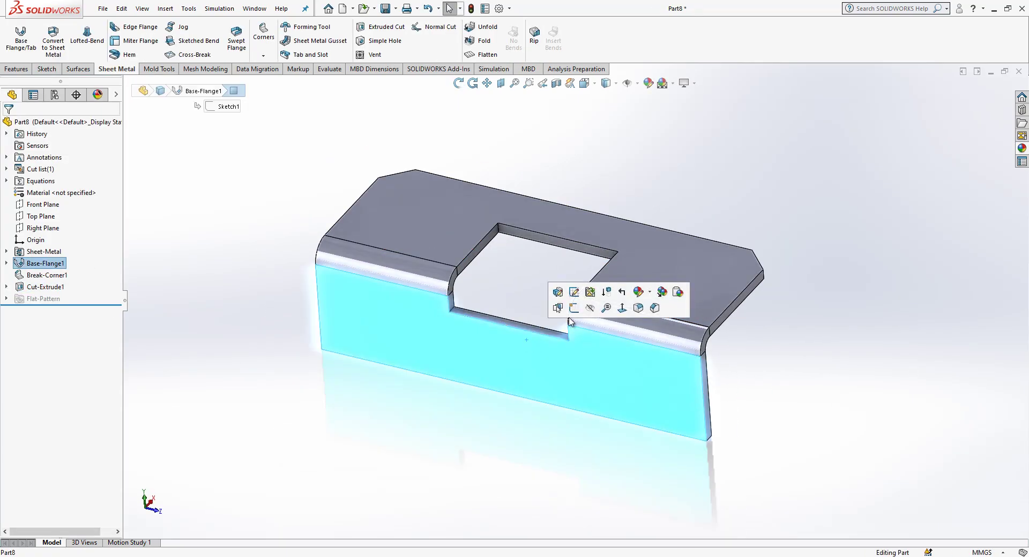
left_click(621, 309)
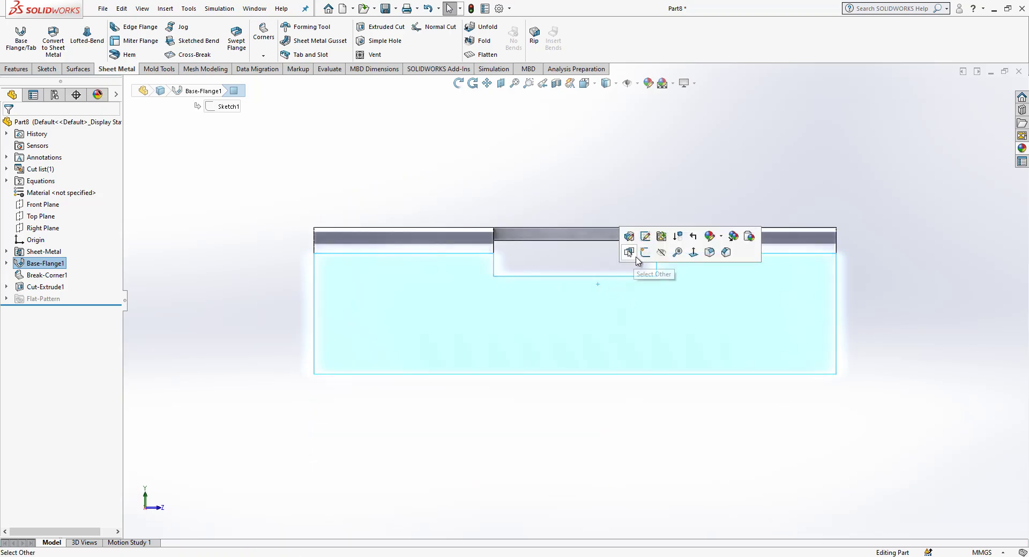
left_click(644, 253)
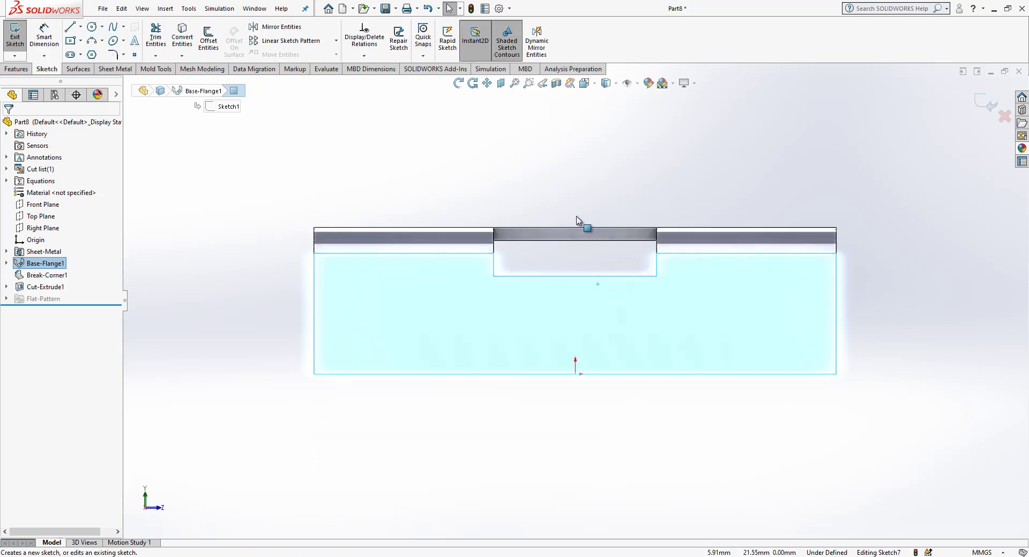
left_click(81, 40)
left_click(101, 51)
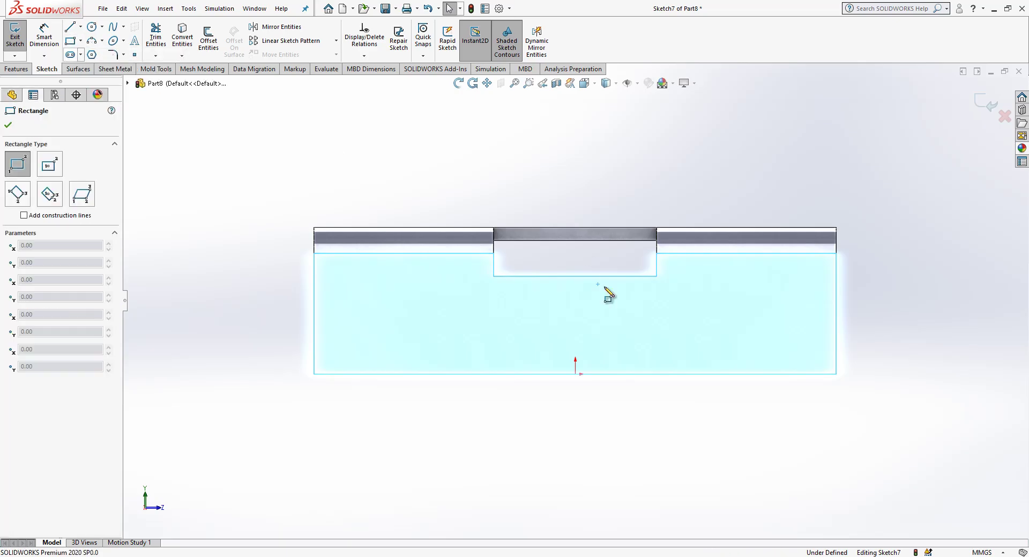
mouse_move(502, 276)
left_mouse_down()
mouse_move(543, 206)
mouse_move(648, 153)
left_mouse_up()
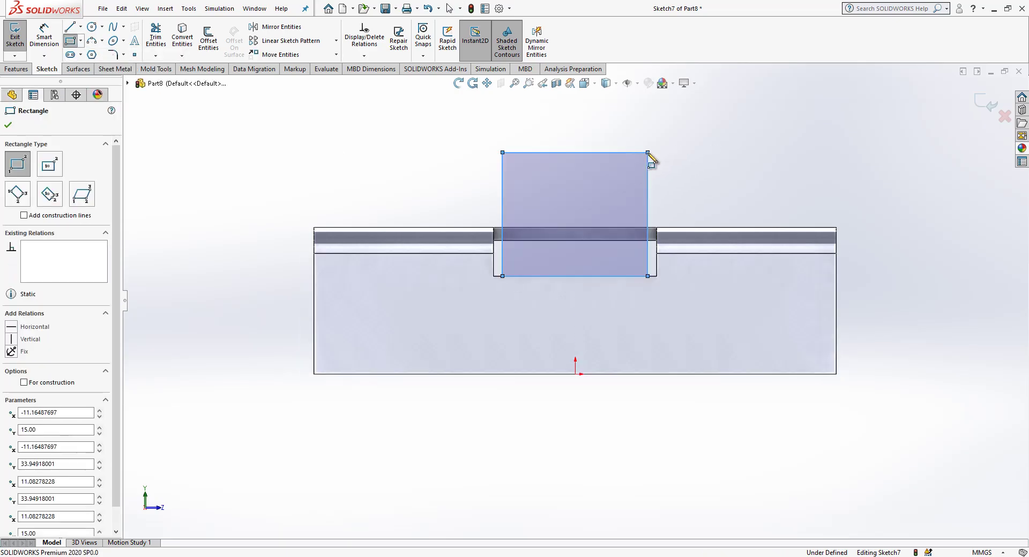
- Draw a vertical construction line from the origin to the midpoint of the rectangle's upper side
left_click(70, 27)
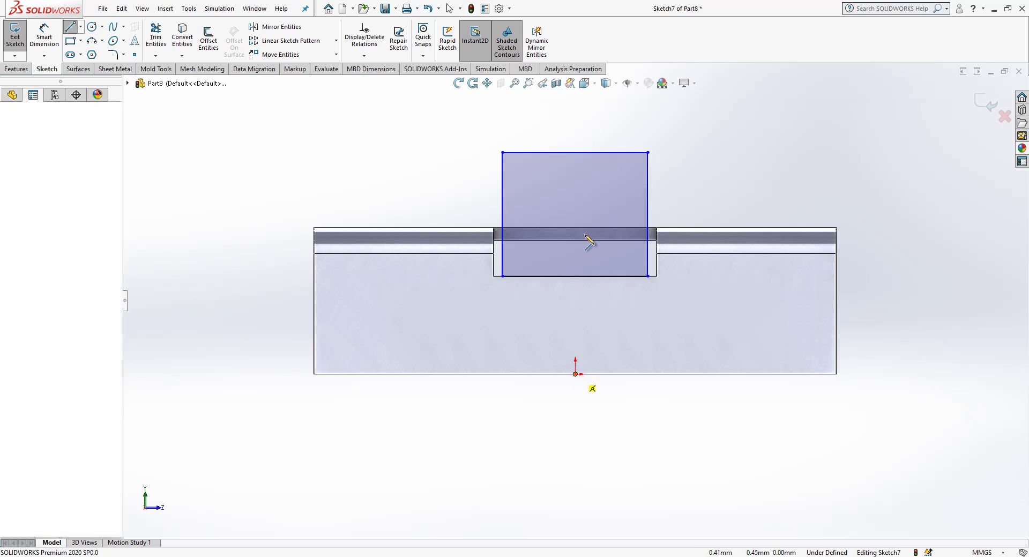
left_click(576, 374)
left_click(575, 152)
key("Escape")
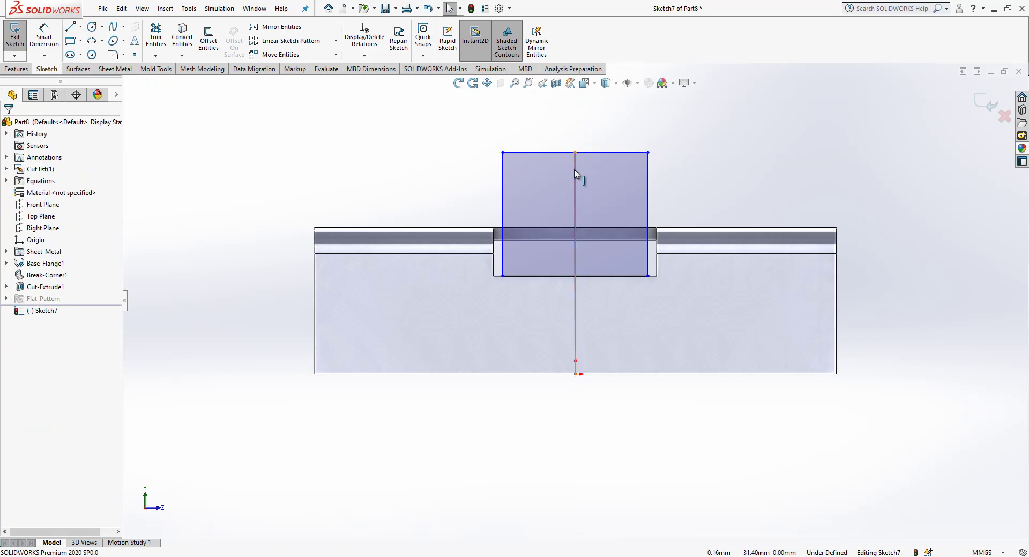
left_click(575, 170)
left_click(622, 140)
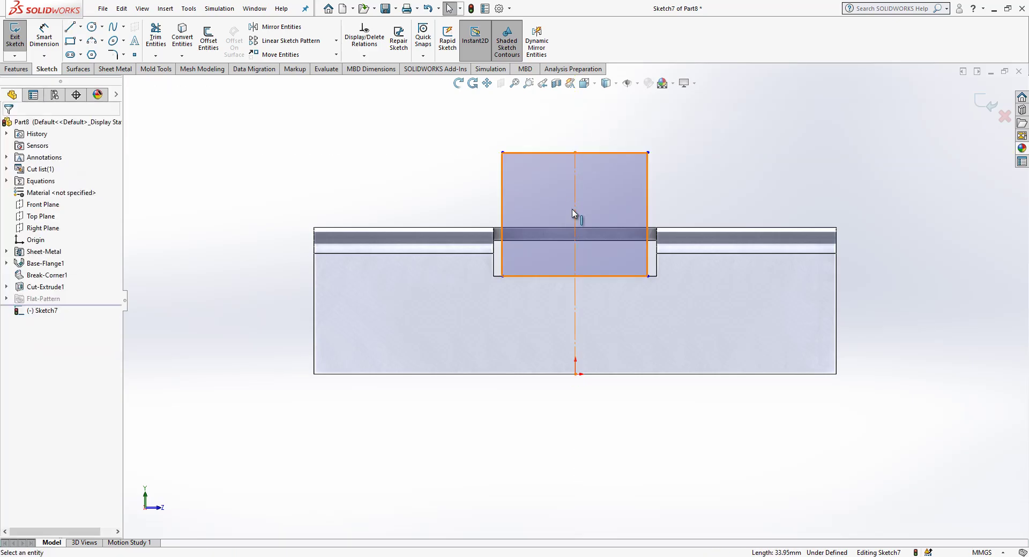
left_click(574, 214)
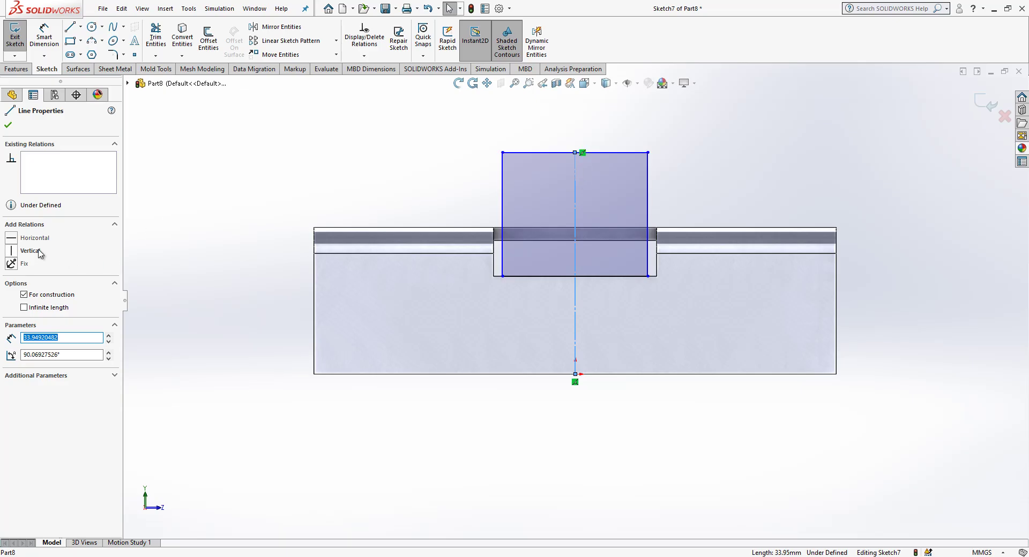
left_click(214, 259)
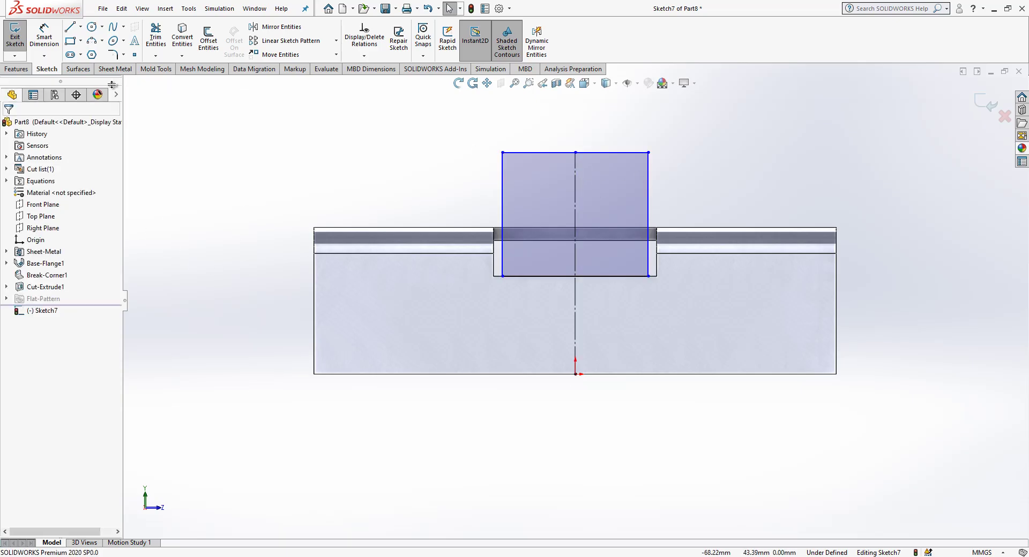
- Dimension the gap between the rectangle's left side and the adjacent cut-out edge as 1 mm
left_click(44, 38)
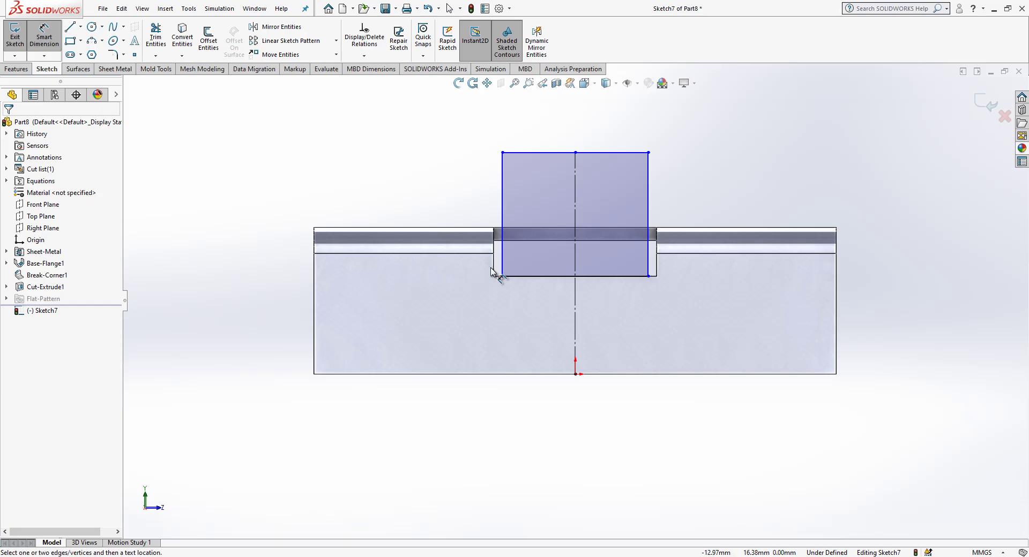
left_click(501, 272)
left_click(493, 252)
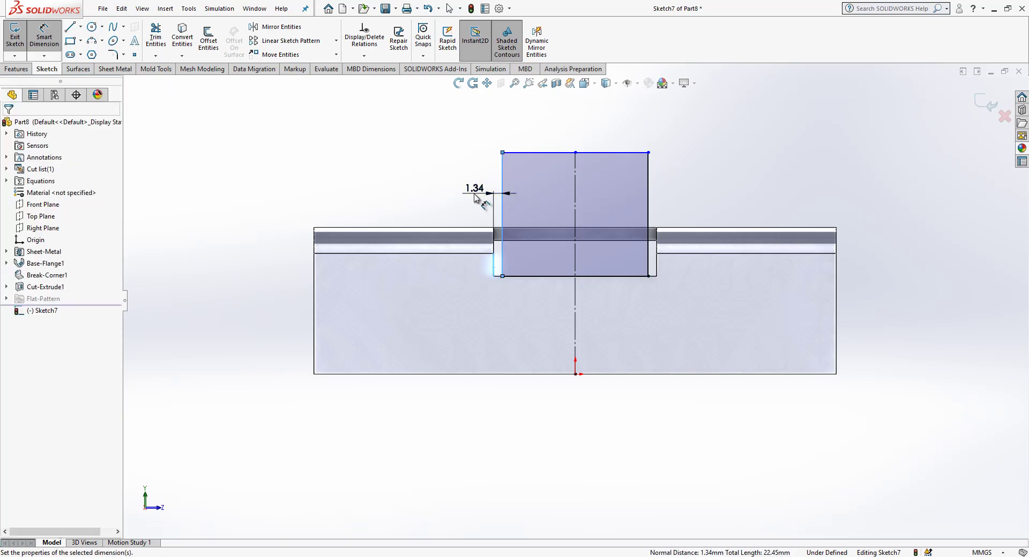
left_click(479, 198)
type("1")
key("Return")
left_click(413, 170)
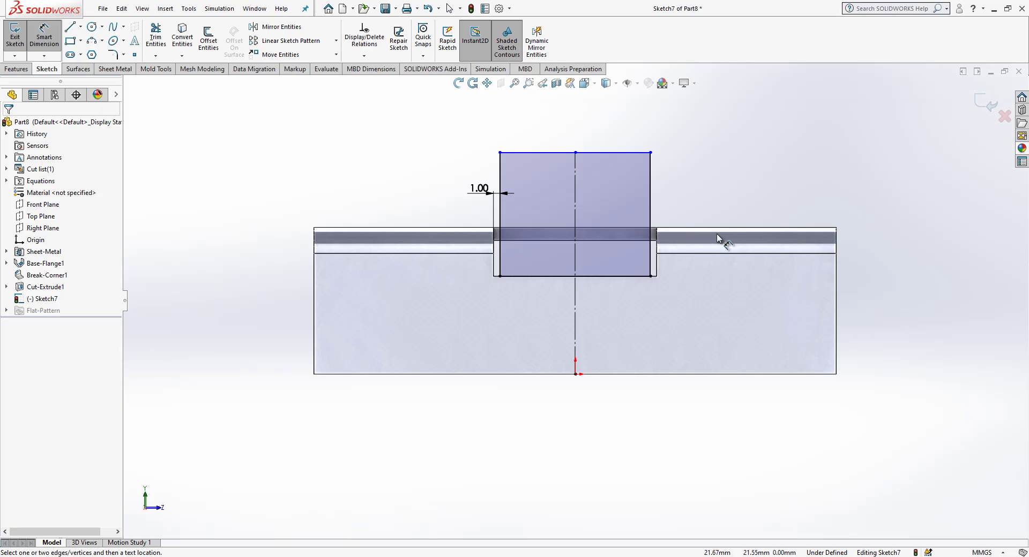
- Dimension the rectangle's height as 20 mm and close the sketch
middle_click_drag(715, 238, 697, 256)
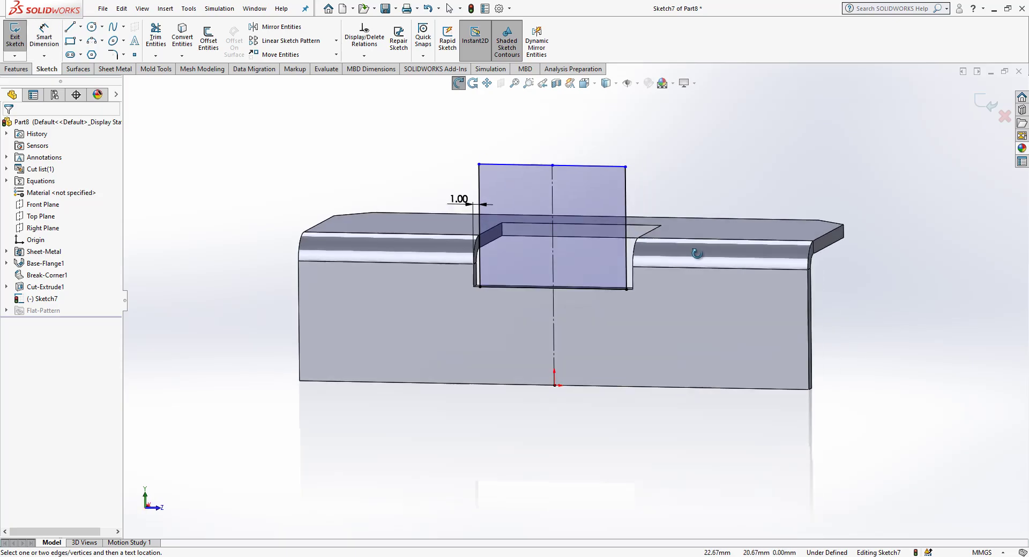
scroll(616, 219, "up", 2)
left_click(610, 232)
left_click(670, 216)
type("20")
key("Return")
mouse_move(754, 204)
middle_mouse_down()
mouse_move(690, 263)
mouse_move(699, 277)
middle_mouse_up()
scroll(699, 276, "down", 1)
left_click(978, 109)
left_click(577, 184)
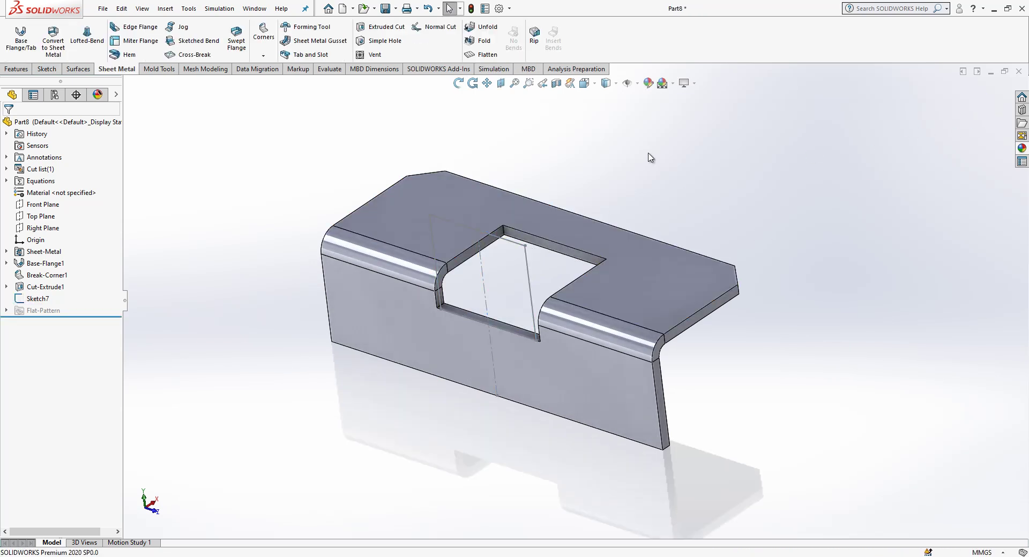
- Flatten the part, measure the gap between the sketched rectangle's end line and the cut-out's far edge, and return to the bent state
left_click(494, 55)
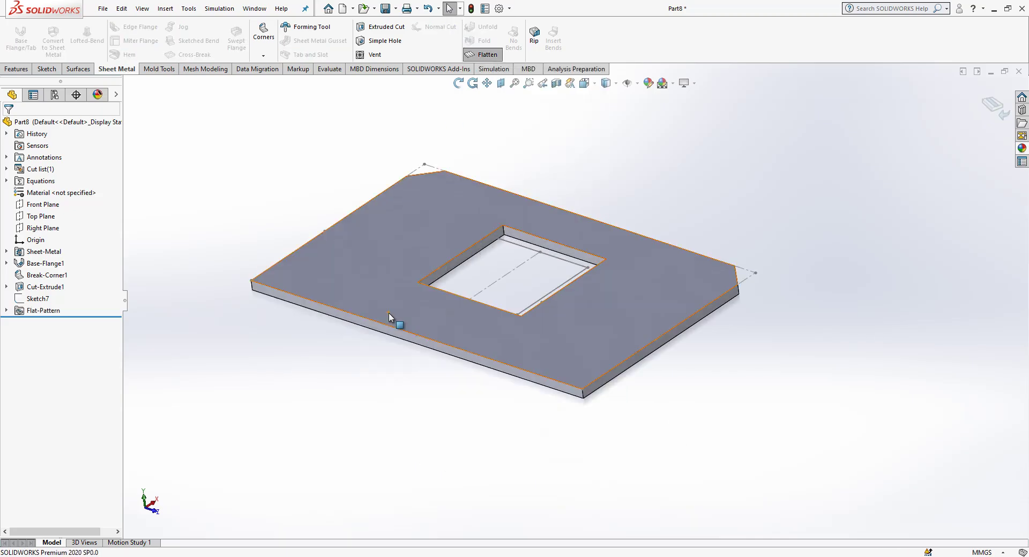
middle_click_drag(389, 316, 465, 413)
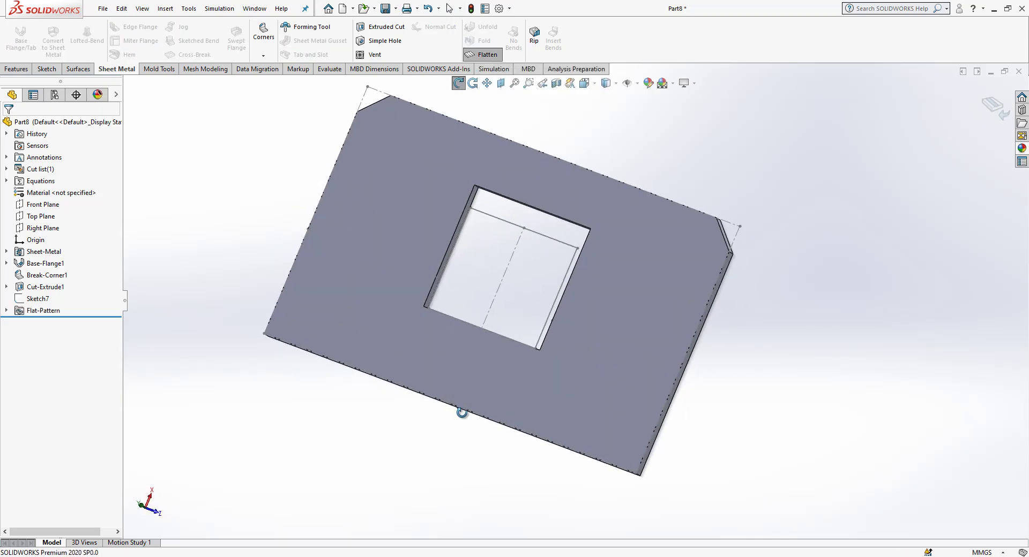
left_click(566, 247)
left_click(575, 224, "ctrl")
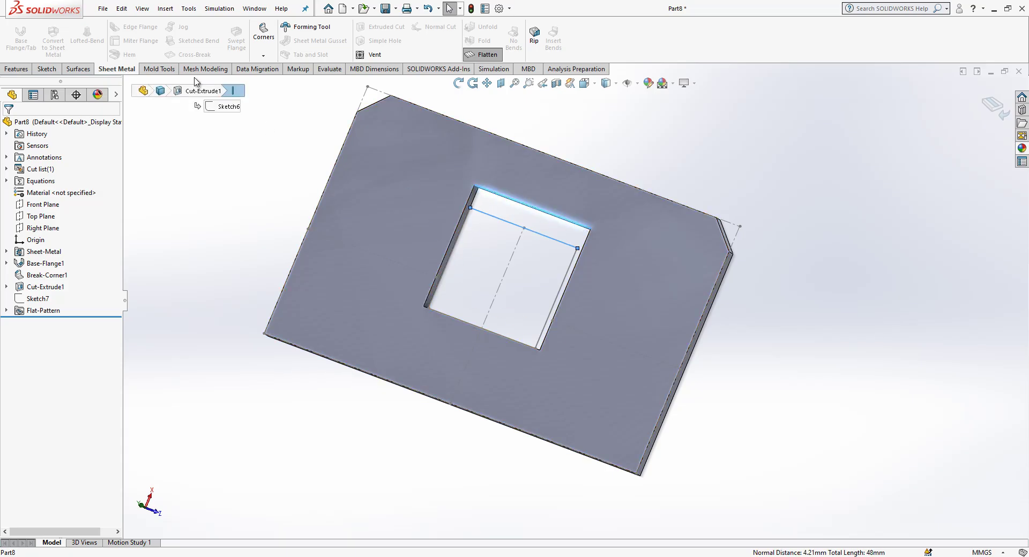
left_click(329, 69)
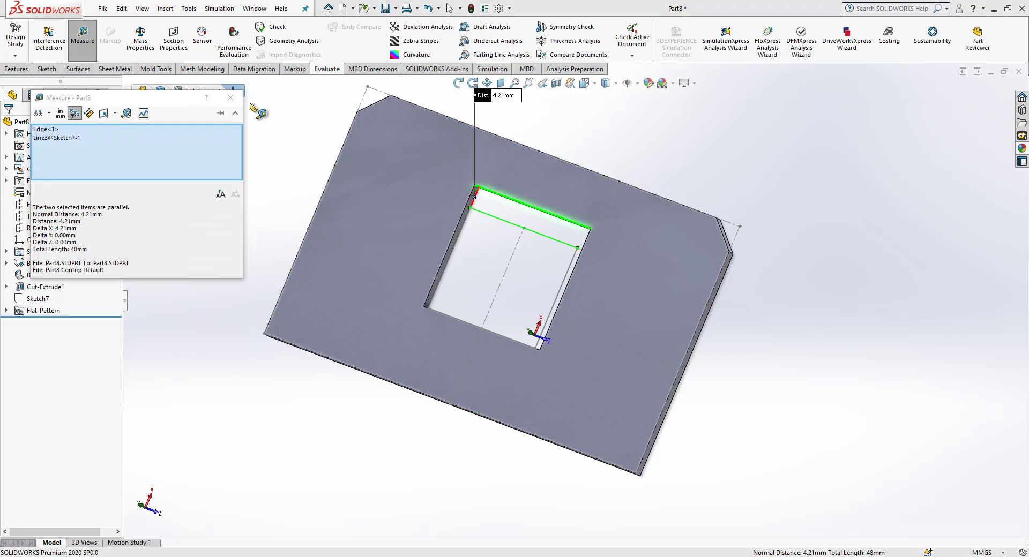
left_click(230, 97)
left_click(466, 217)
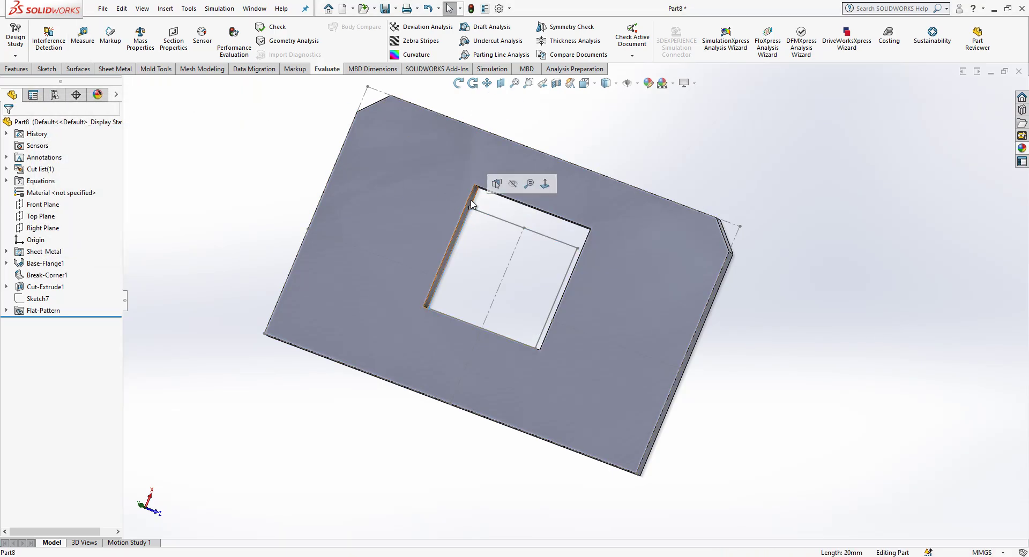
left_click(56, 311)
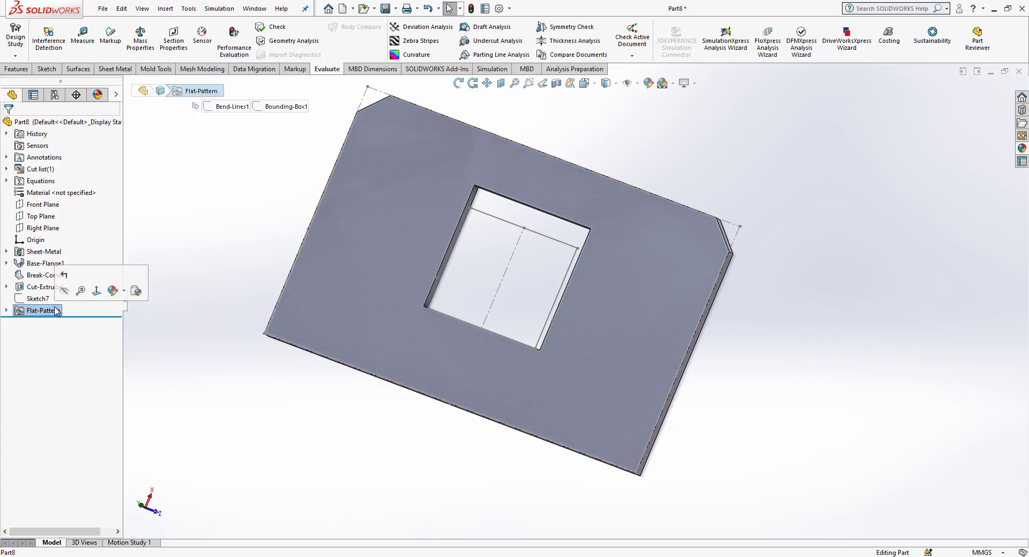
left_click(242, 294)
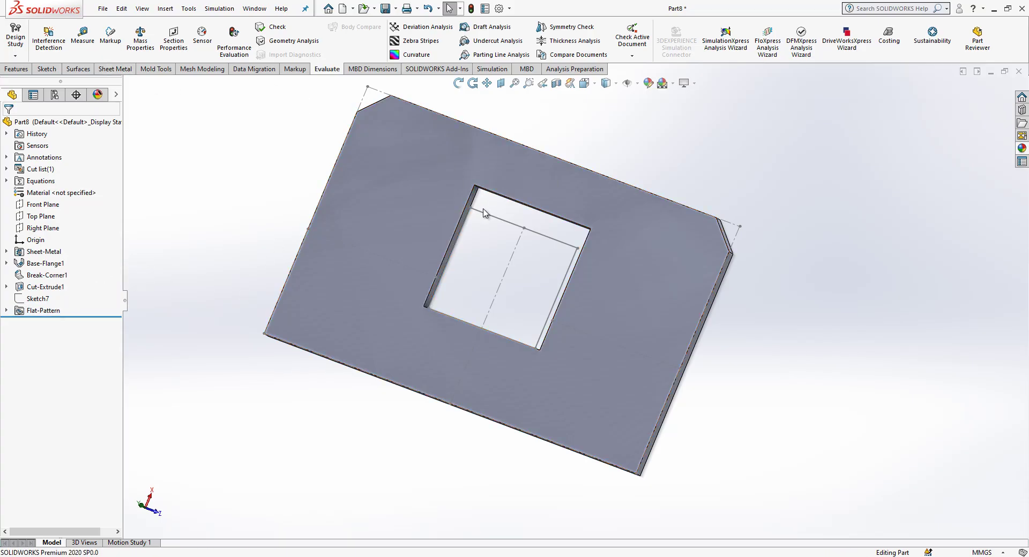
left_click(89, 72)
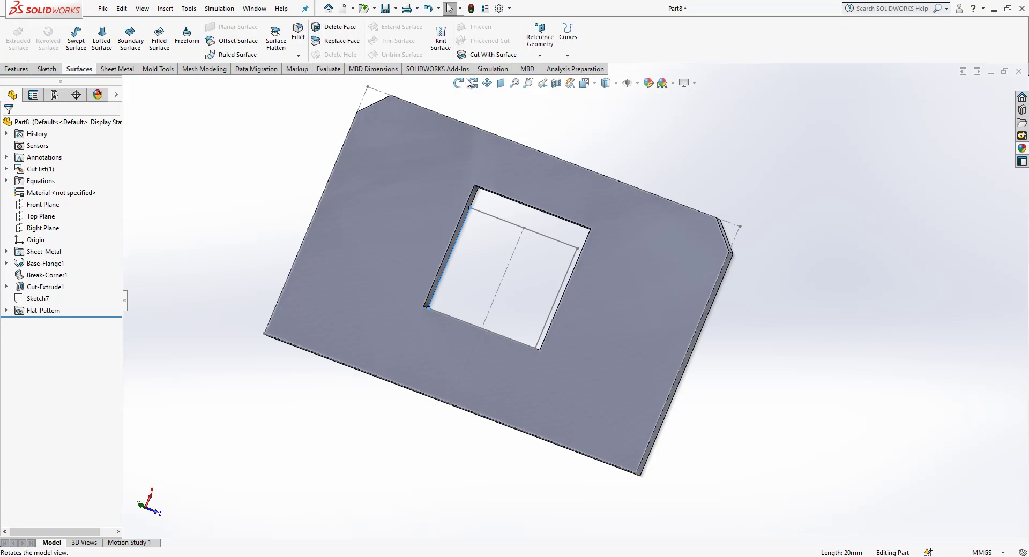
left_click(119, 69)
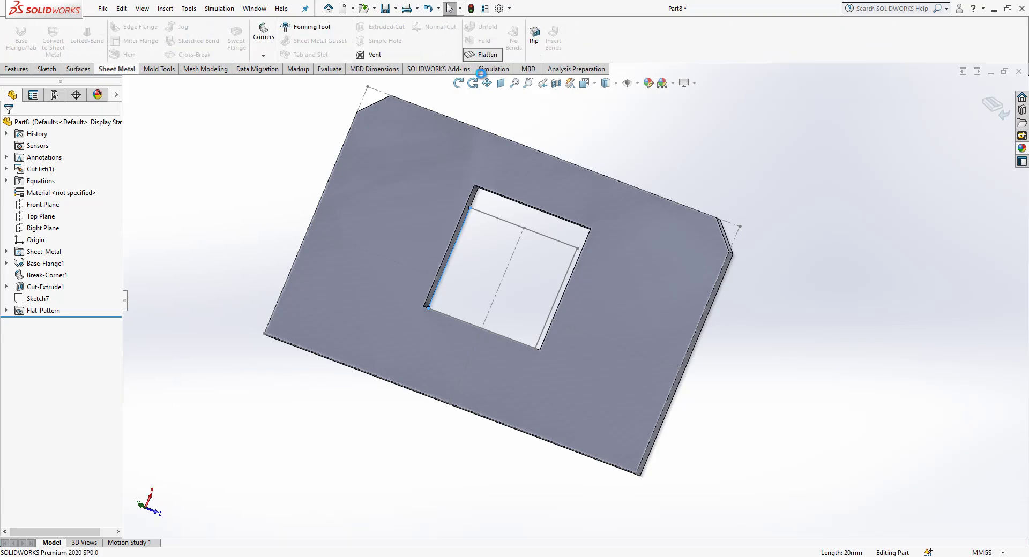
left_click(475, 55)
- Edit the rectangle's sketch, set its height to 23.21 mm and close the sketch
mouse_move(480, 257)
middle_mouse_down()
mouse_move(496, 128)
mouse_move(507, 161)
mouse_move(501, 225)
middle_mouse_up()
left_click(504, 221)
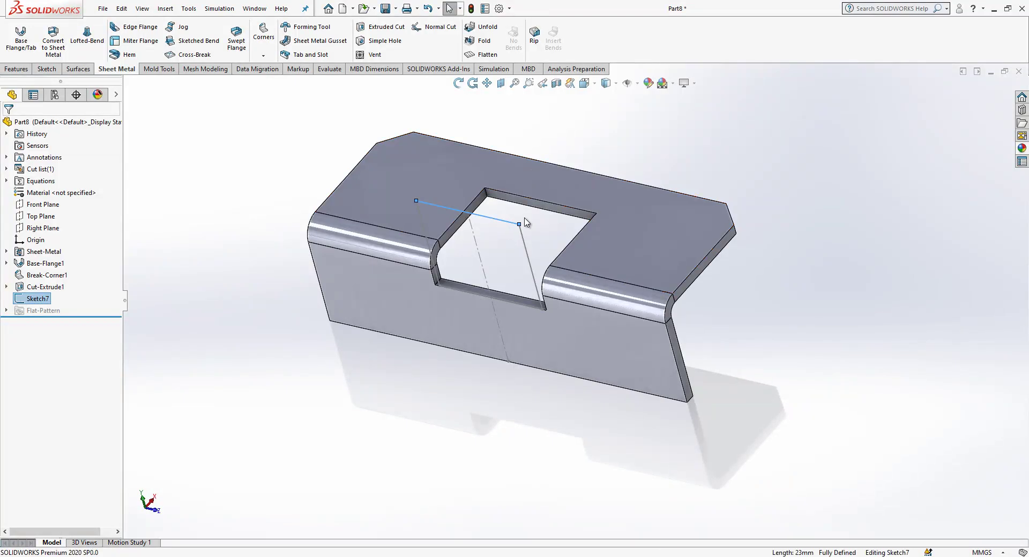
left_click(534, 174)
left_click_drag(523, 237, 584, 253)
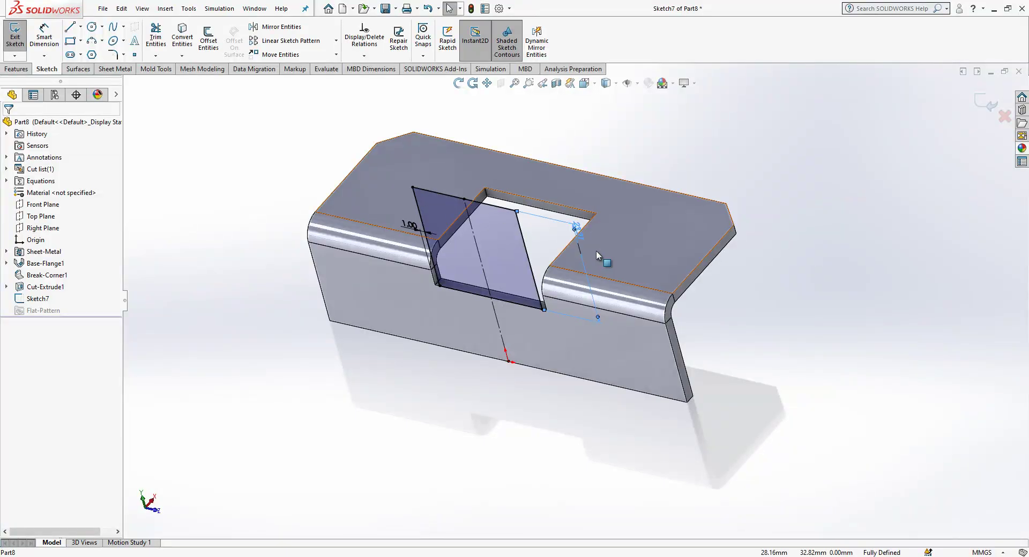
key("Return")
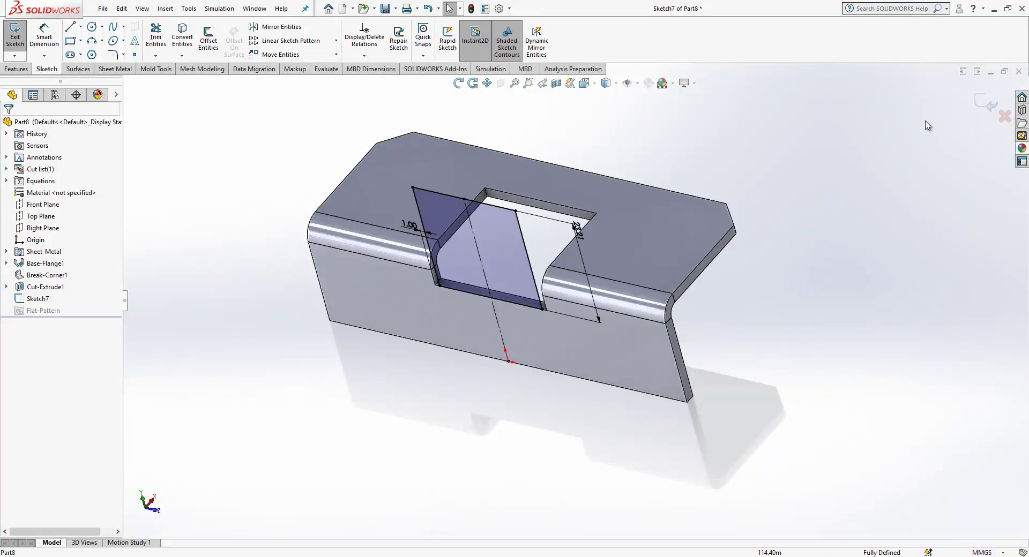
left_click(984, 105)
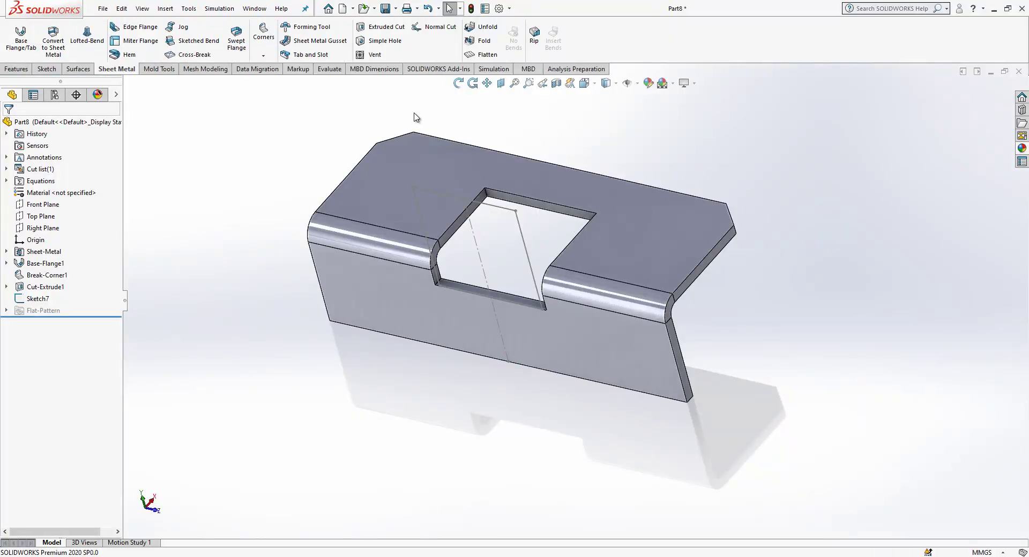
- Flatten the part again, recheck the gap between the rectangle's end line and the cut-out's far edge, and fold the part back
middle_click_drag(591, 215, 585, 379)
scroll(511, 153, "down", 3)
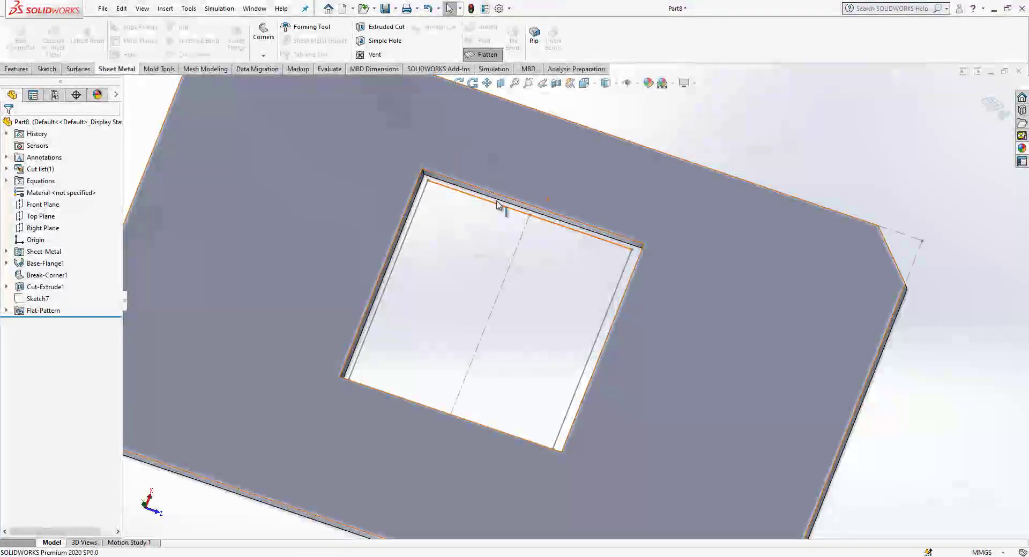
left_click(504, 199)
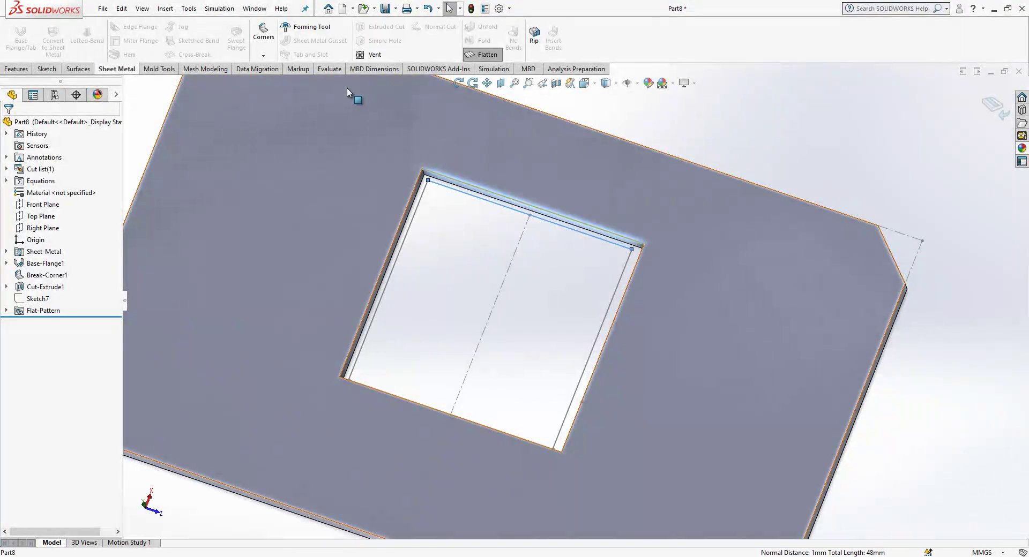
left_click(334, 70)
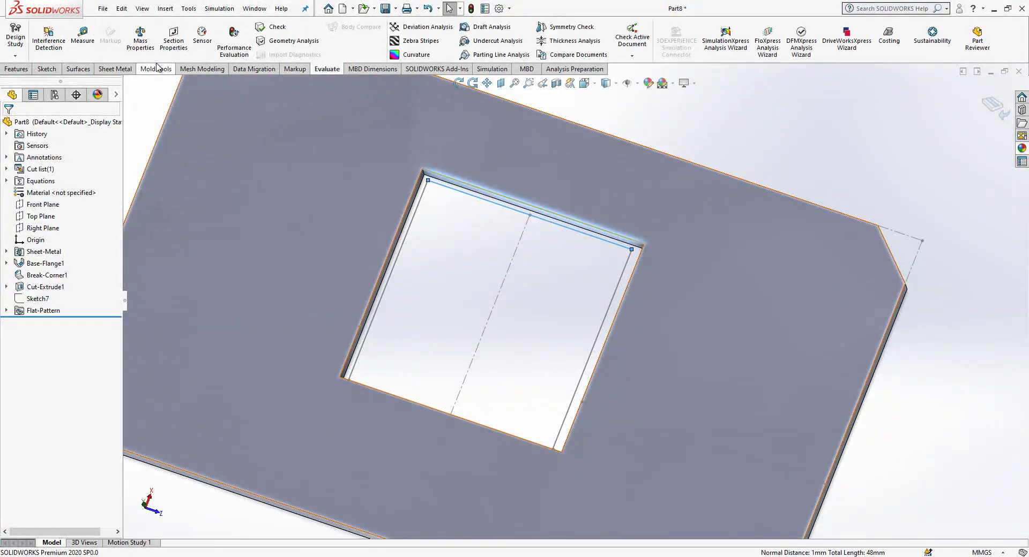
left_click(82, 38)
scroll(441, 292, "up", 2)
key("Escape")
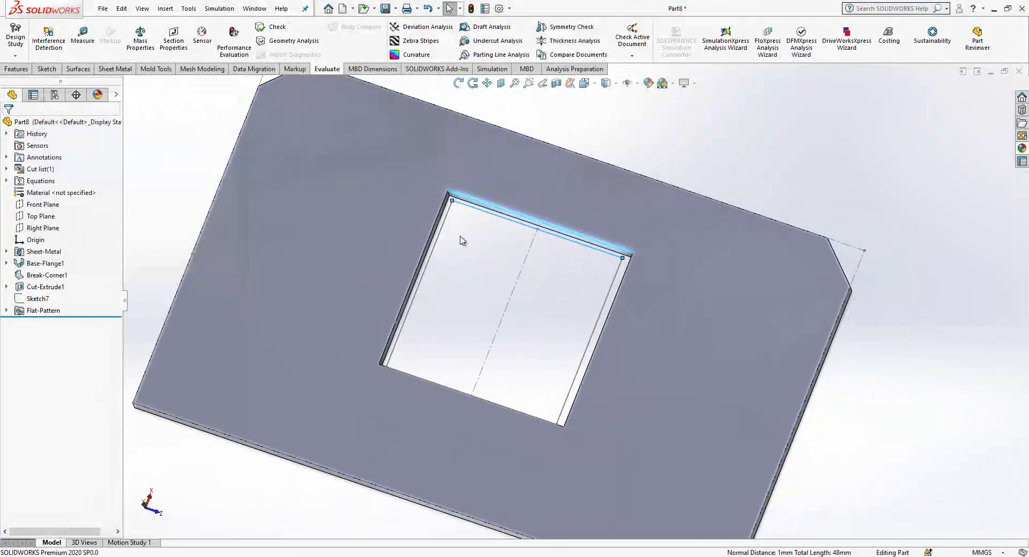
left_click(443, 232)
left_click(465, 320)
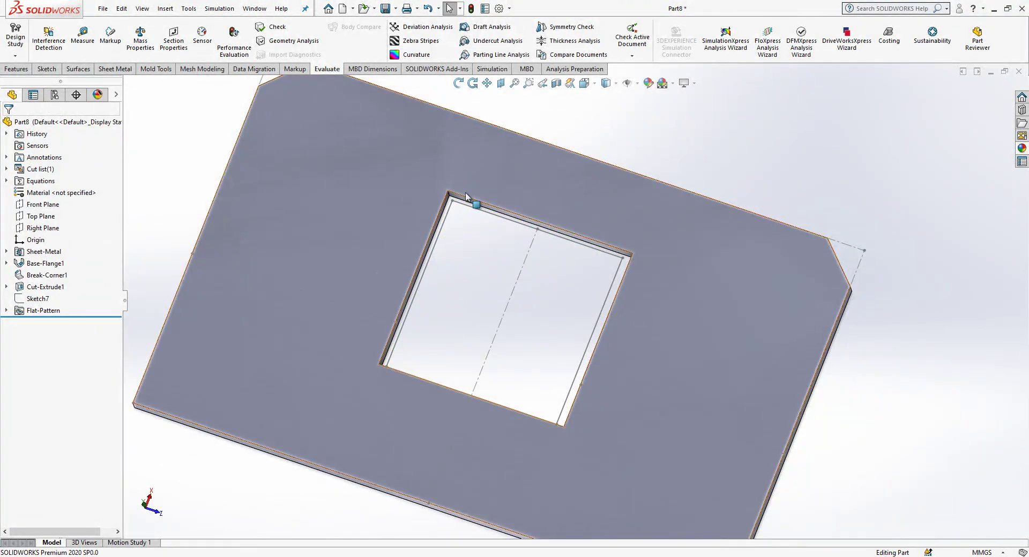
left_click(126, 70)
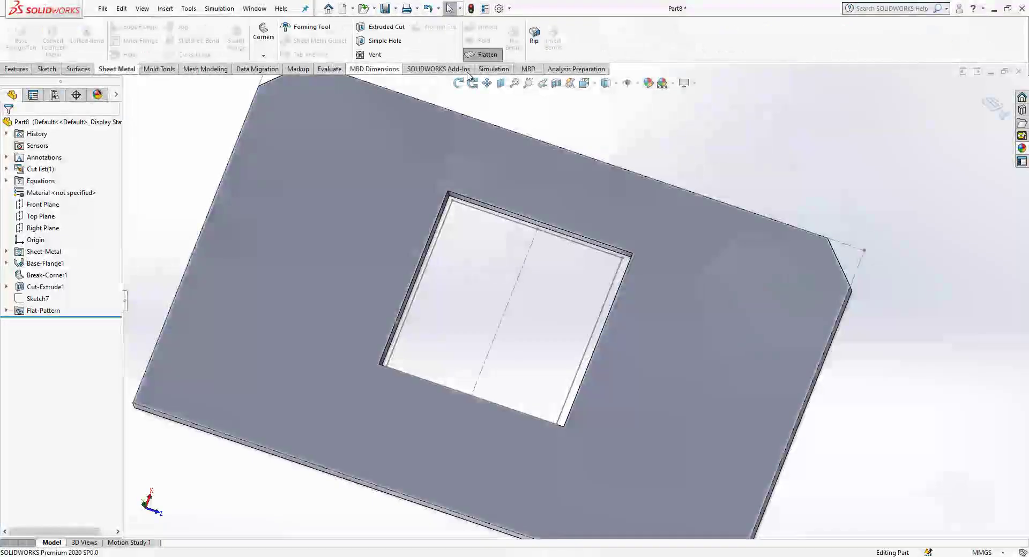
scroll(544, 184, "up", 1)
middle_click_drag(545, 191, 517, 111)
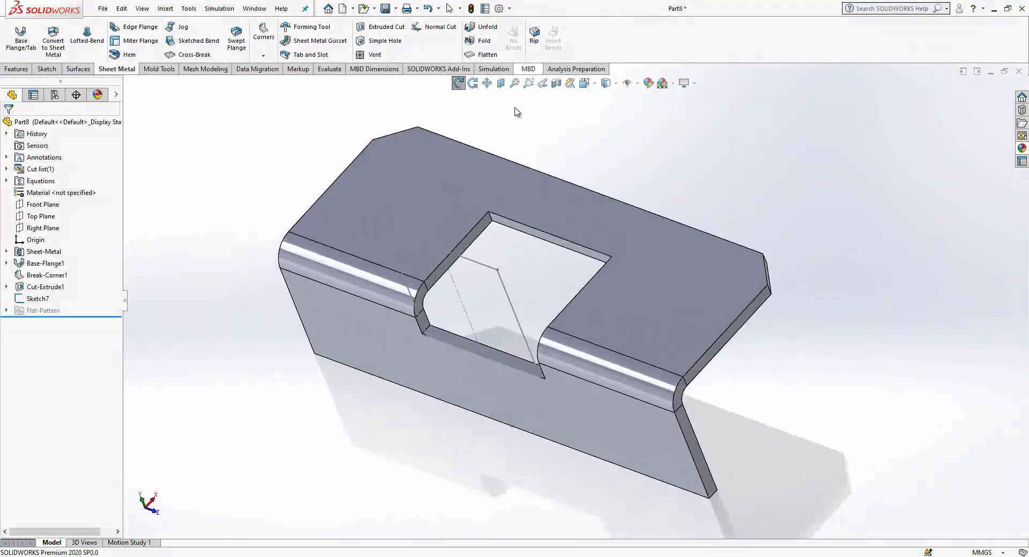
- Create a 2 mm thick sheet metal tab from the rectangle sketch at the cut-out, merged with the bracket
left_click(38, 298)
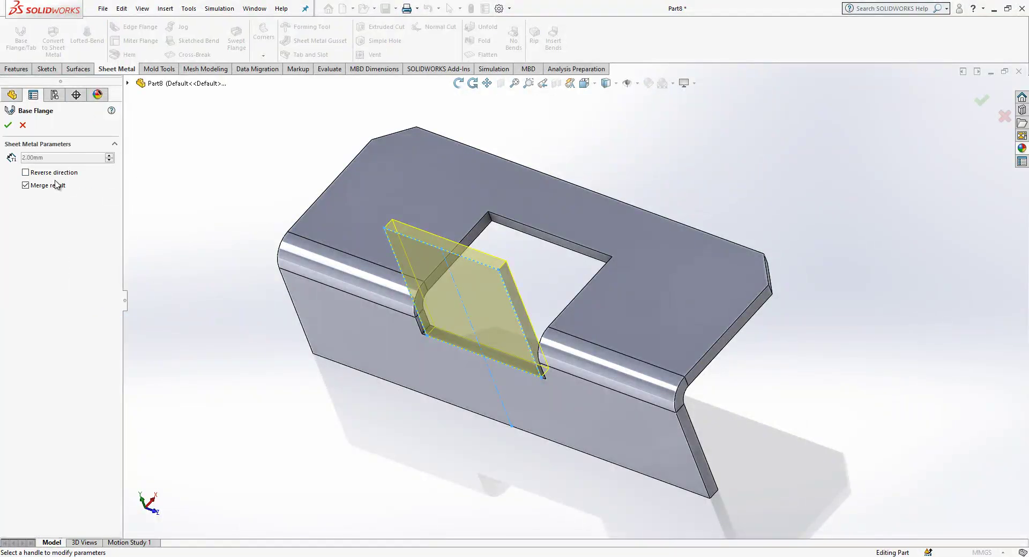
right_click(232, 188)
middle_click_drag(340, 252, 490, 262)
scroll(491, 263, "up", 1)
left_click(513, 255)
left_click(379, 192)
left_click(262, 55)
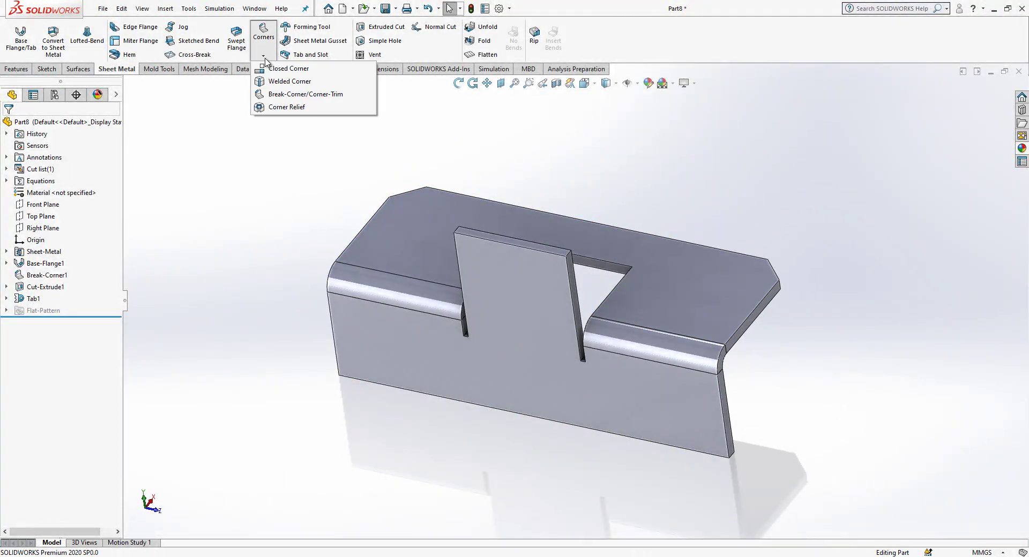
left_click(286, 70)
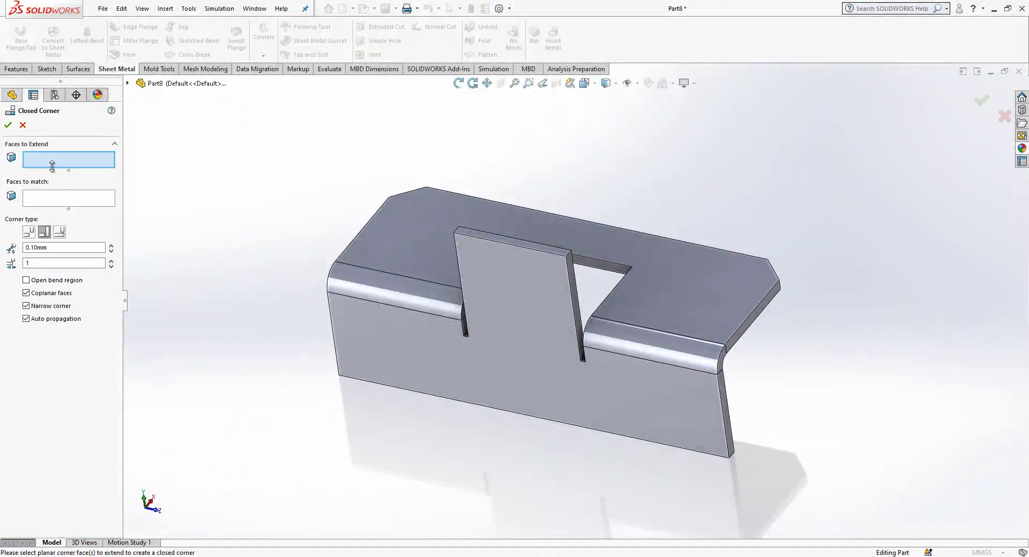
left_click(23, 125)
- Round the upright tab's two upper corners with a 5 mm Break Corner fillet
left_click(263, 56)
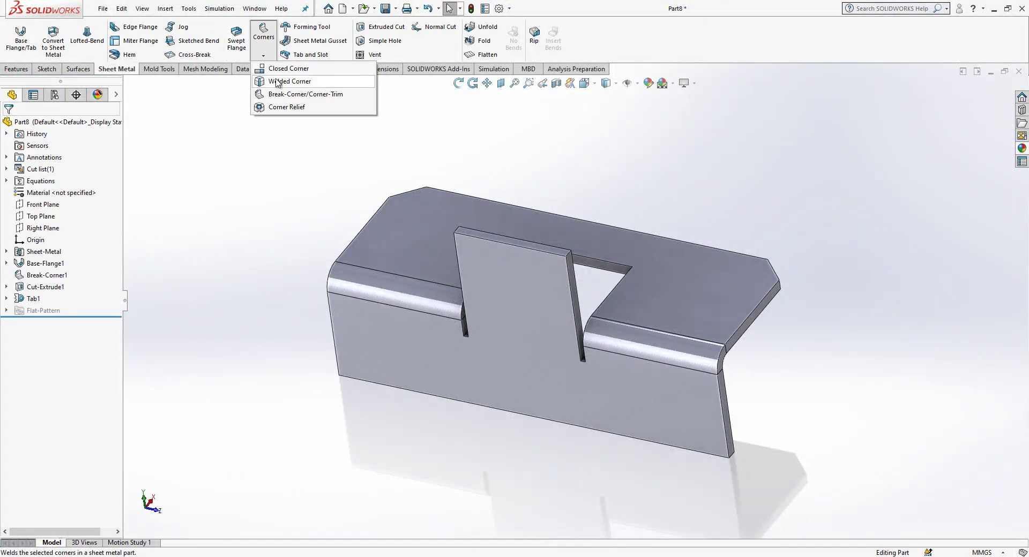
left_click(283, 95)
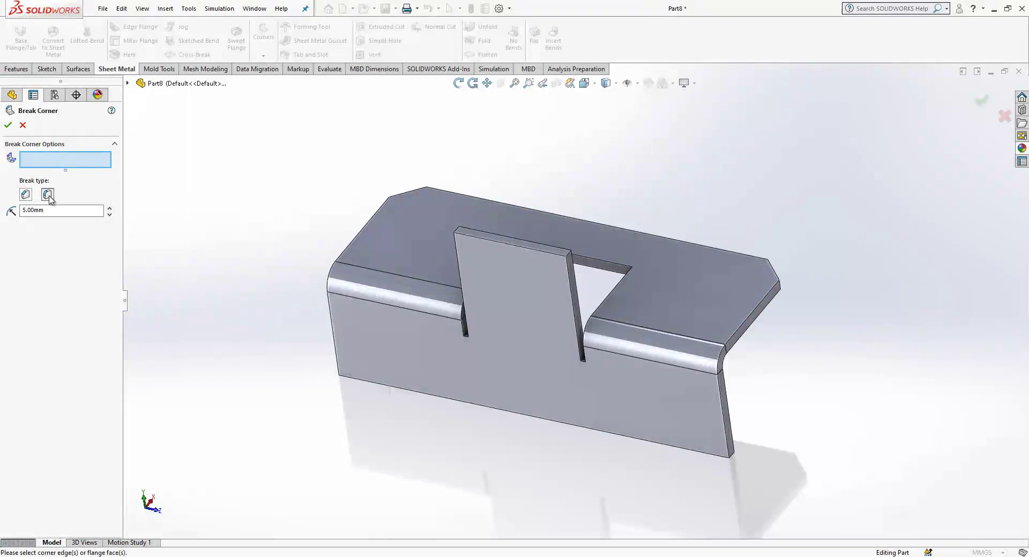
left_click(567, 256)
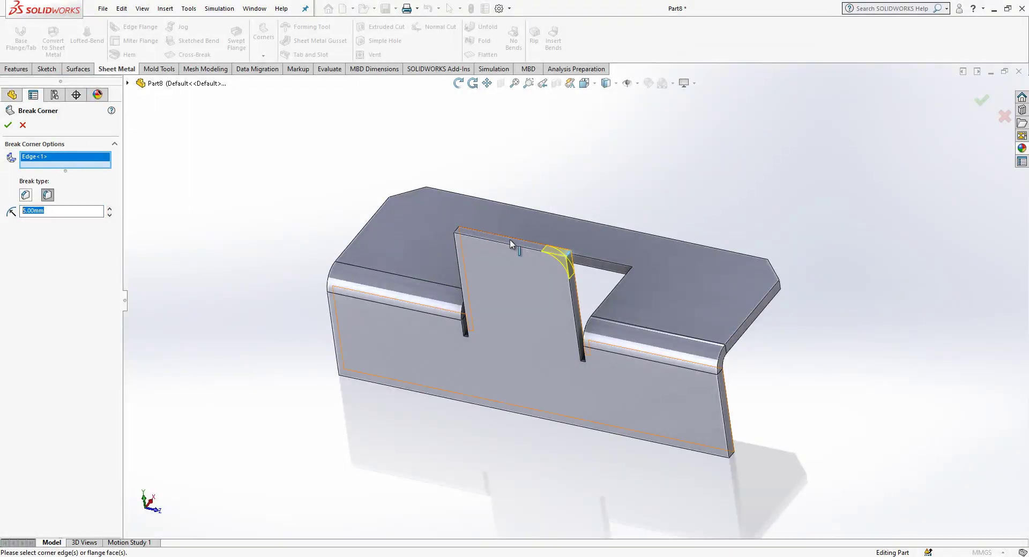
left_click(458, 230)
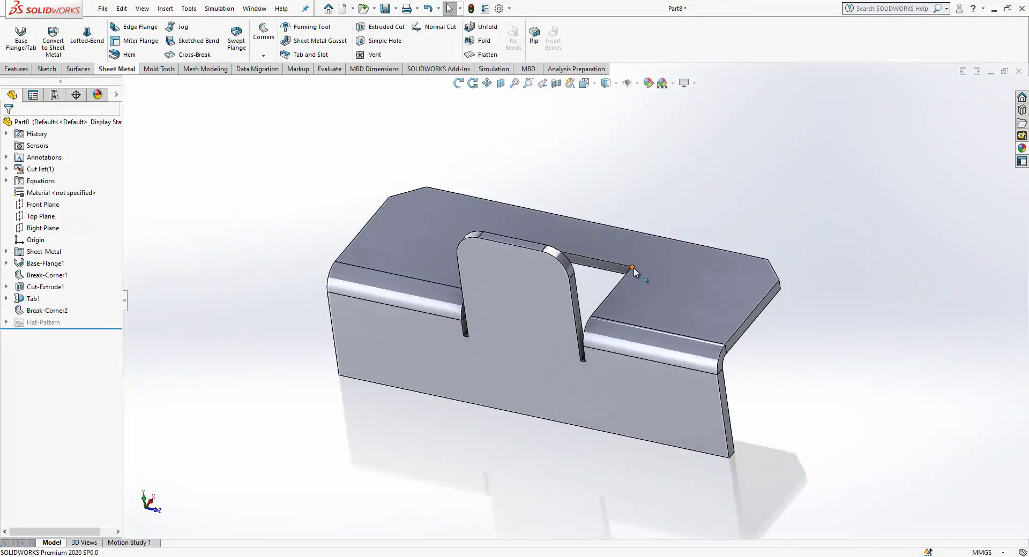
- Round the cut-out's two inner corners with a 6 mm Break Corner fillet, selecting only those two edges
left_click(263, 55)
left_click(290, 94)
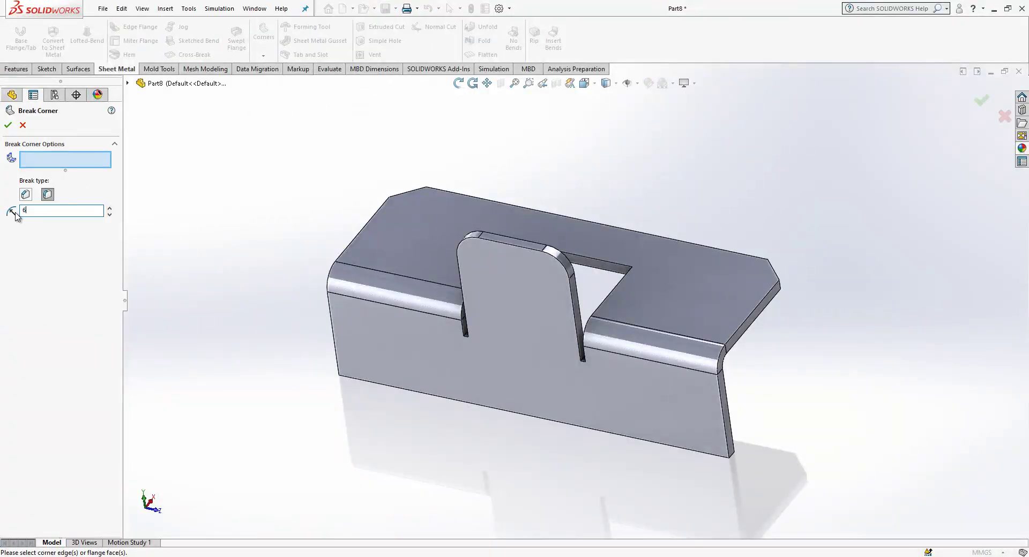
left_click(631, 271)
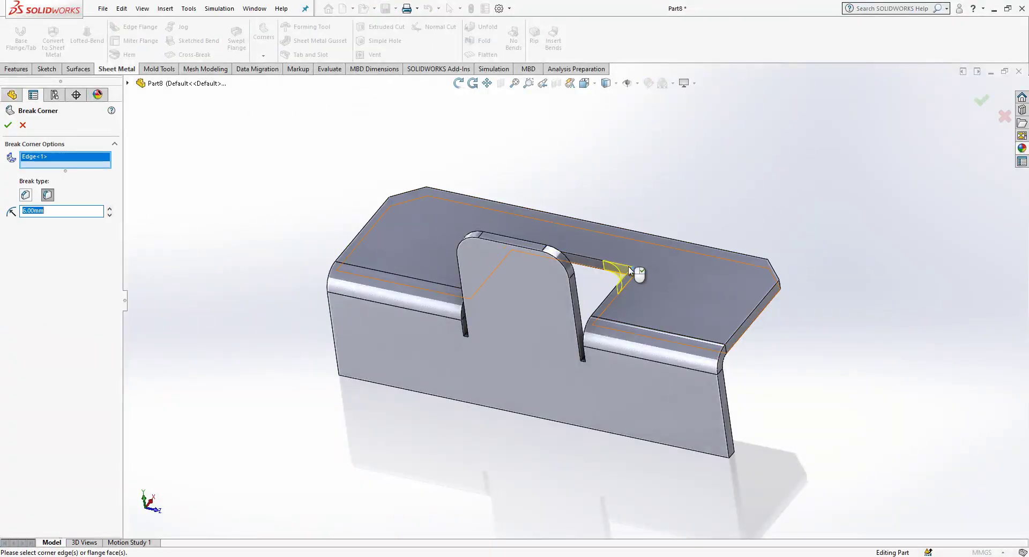
middle_click_drag(631, 271, 528, 263)
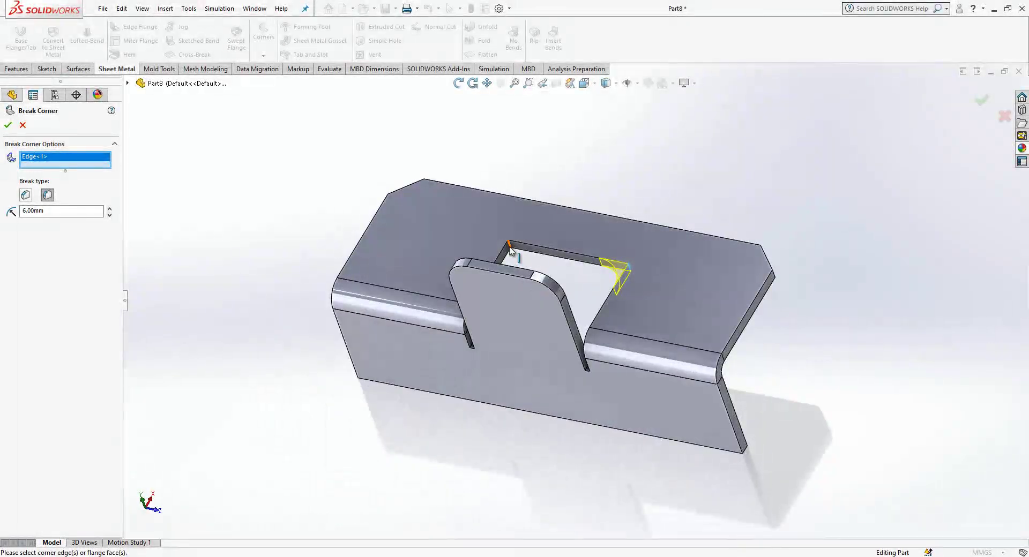
left_click(514, 252)
left_click(521, 255)
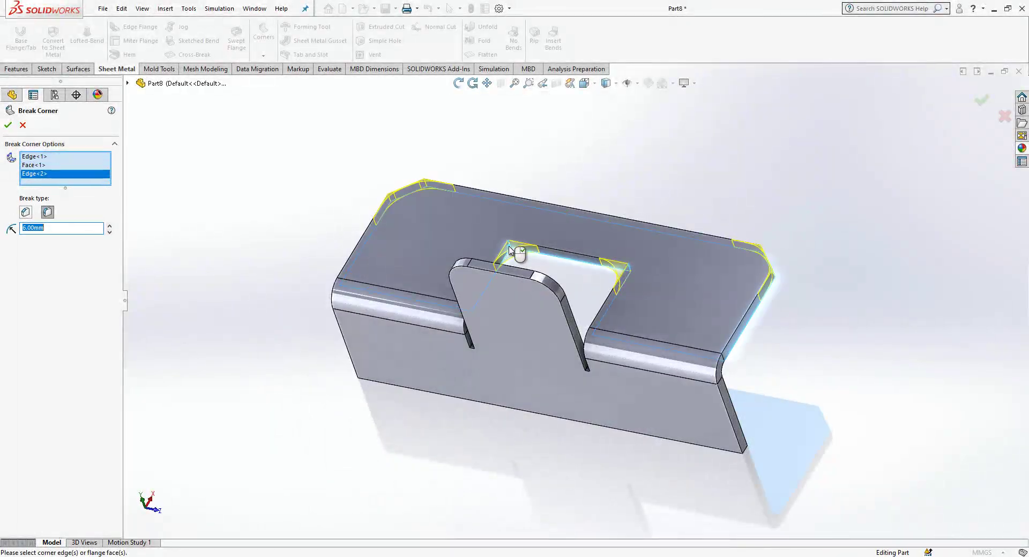
right_click(40, 166)
left_click(54, 173)
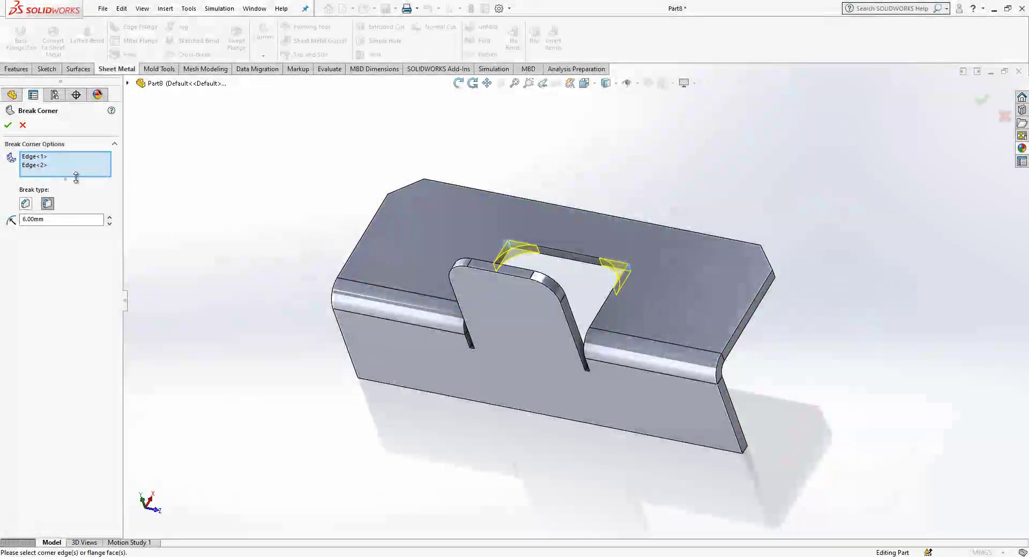
key("Return")
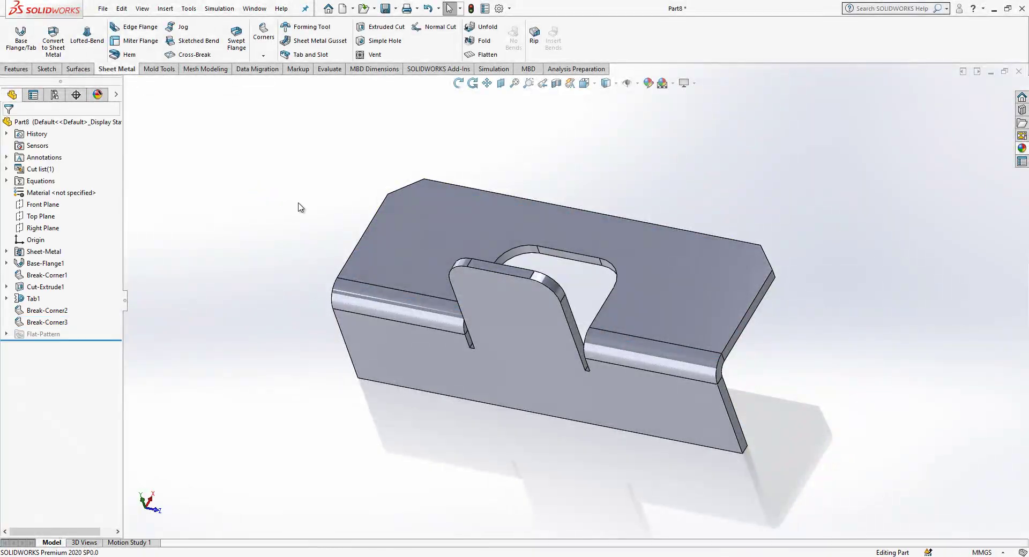
- Flatten the part to inspect the gap around the rounded tab, and return it to the bent state
left_click(479, 55)
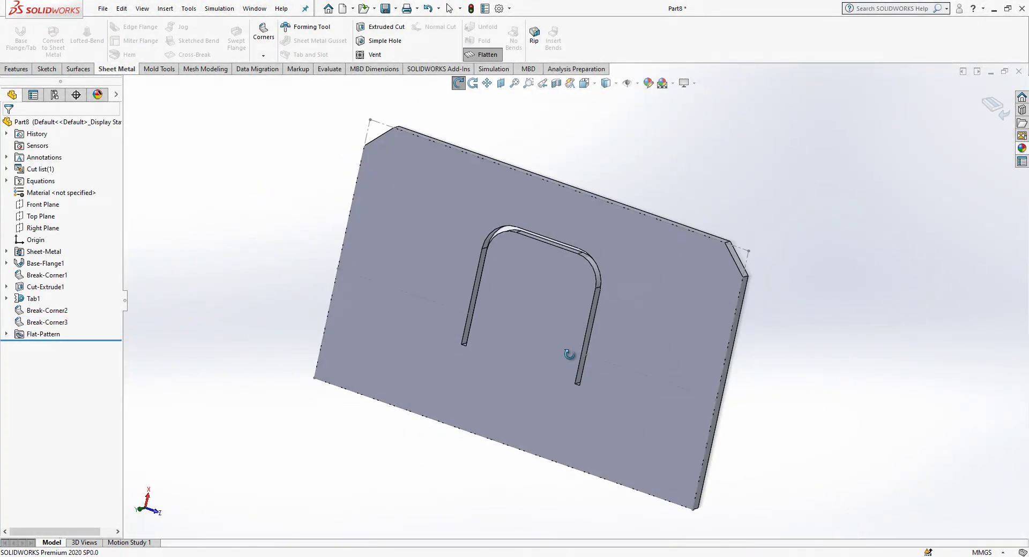
left_click(483, 54)
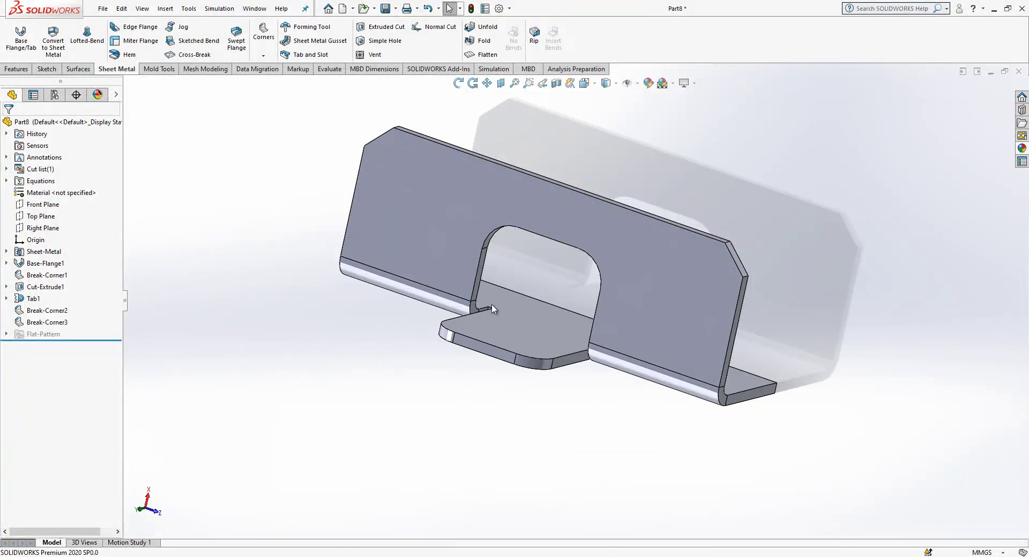
middle_click_drag(533, 333, 616, 268)
scroll(615, 272, "down", 1)
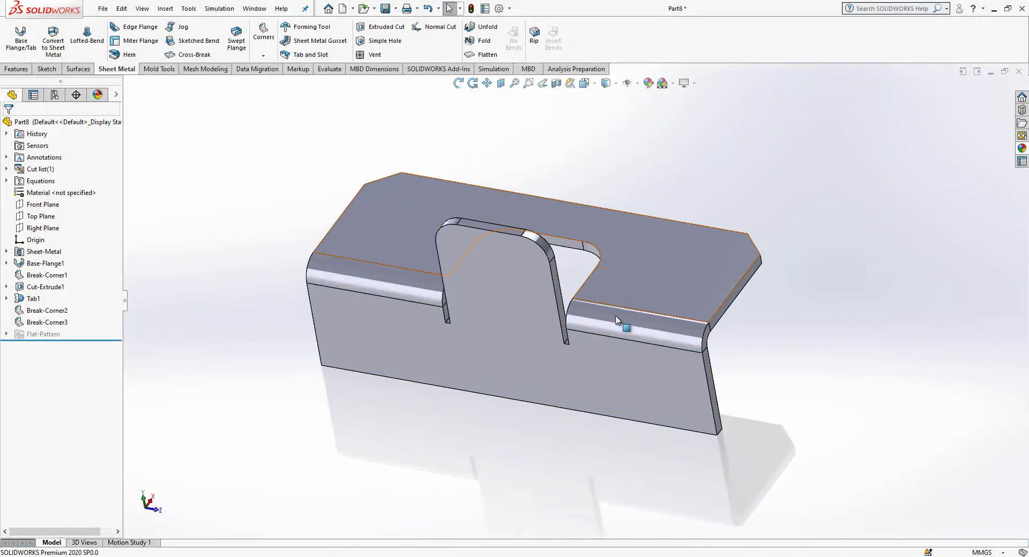
middle_click_drag(573, 360, 626, 369)
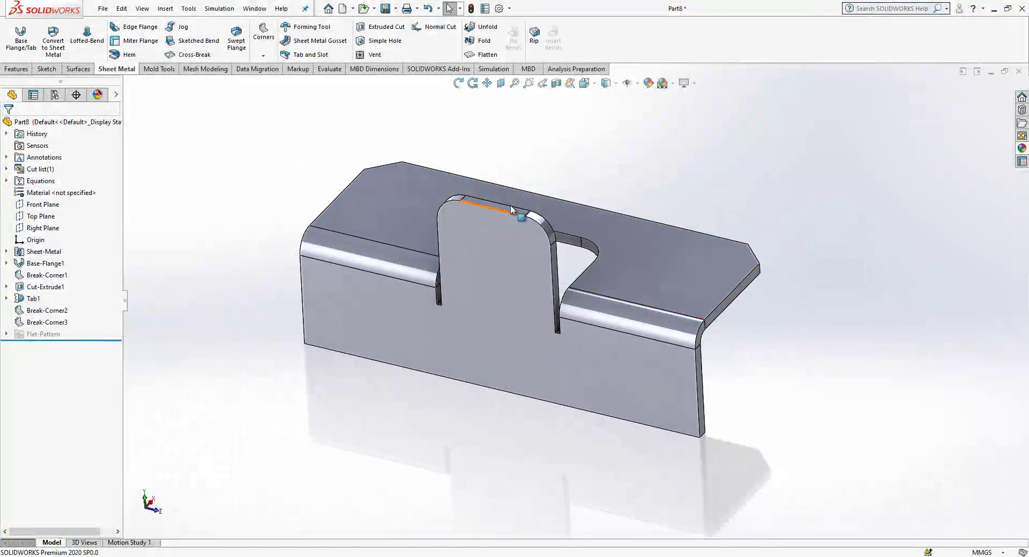
- Unfold the base bend, keeping the face with the upright tab fixed
left_click(480, 30)
left_click(615, 392)
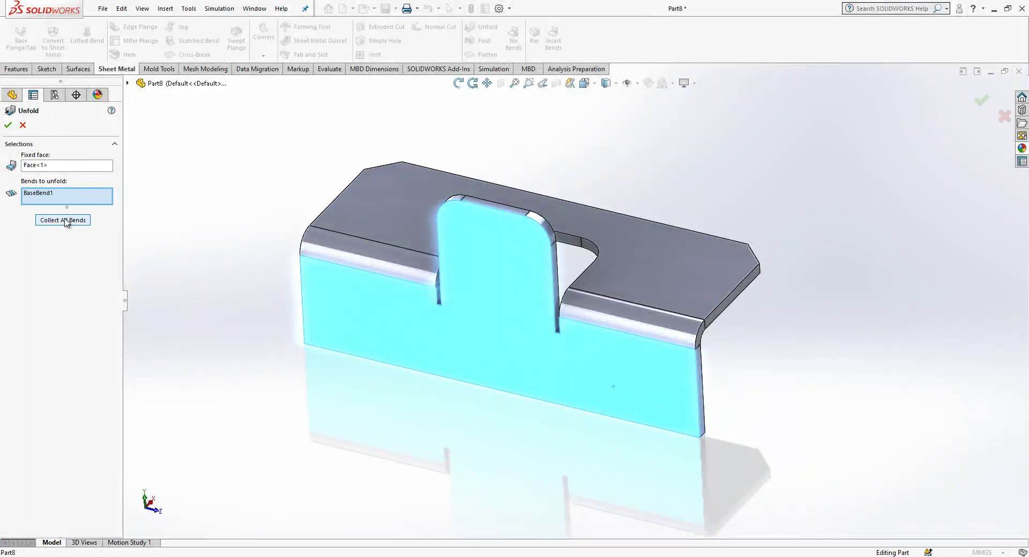
left_click(8, 125)
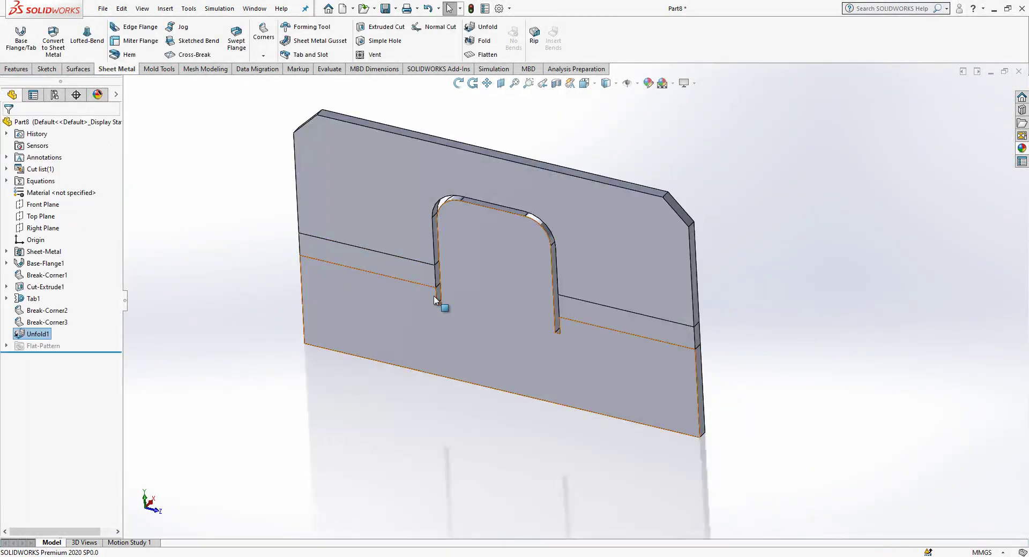
- Start a sketch on the unfolded face and draw an open trapezoidal notch about 1.9 mm deep across the bend at the left edge
left_click(633, 382)
left_click(729, 351)
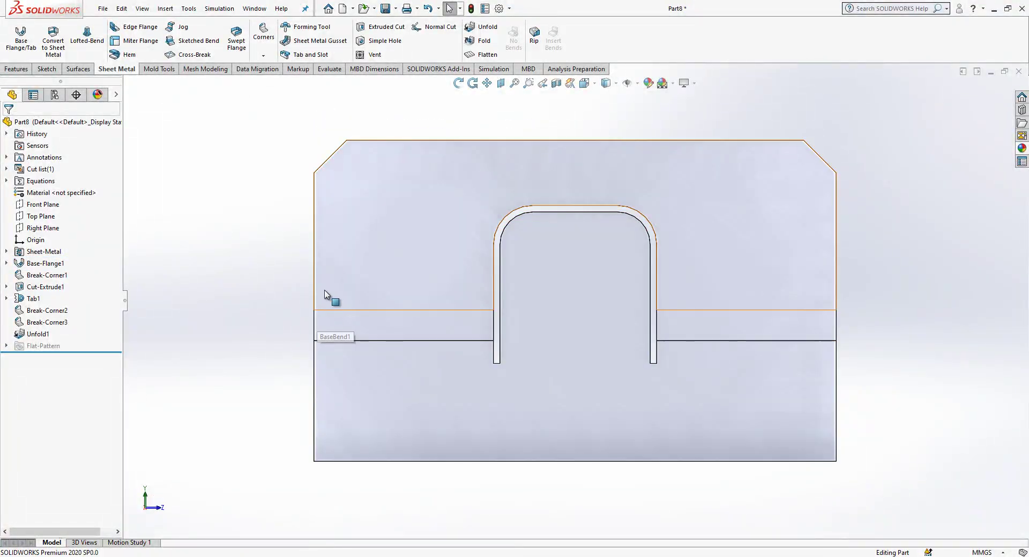
left_click(326, 286)
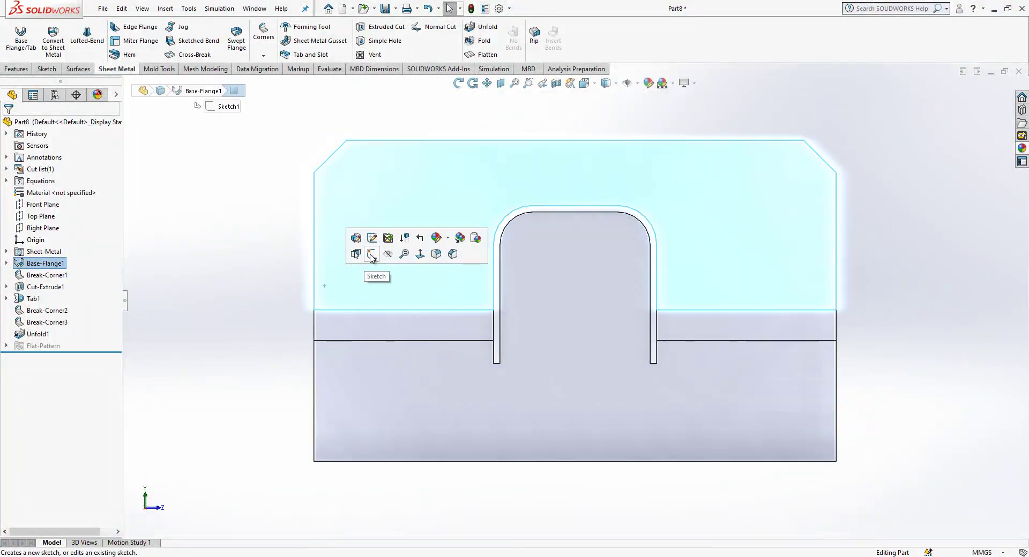
left_click(372, 255)
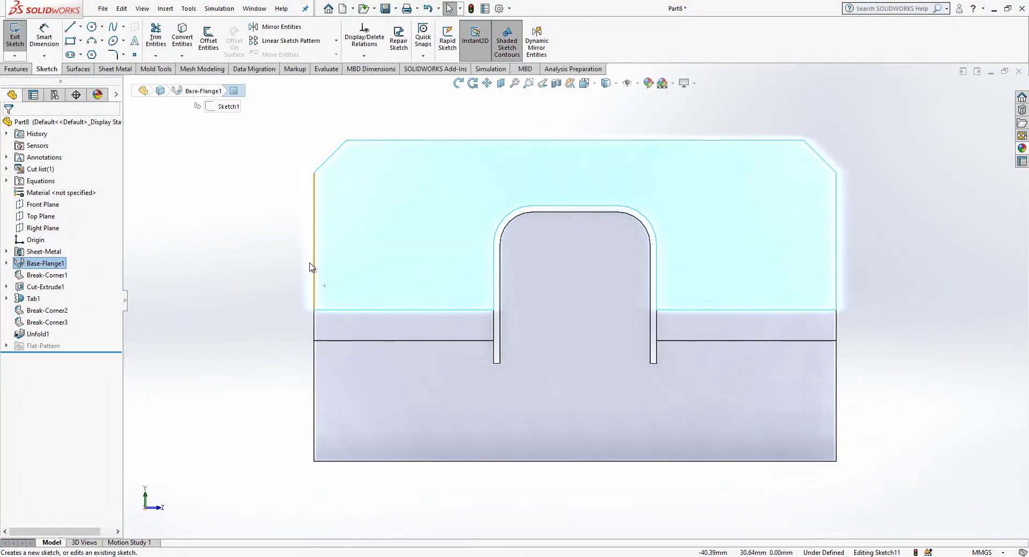
left_click(80, 27)
left_click(78, 41)
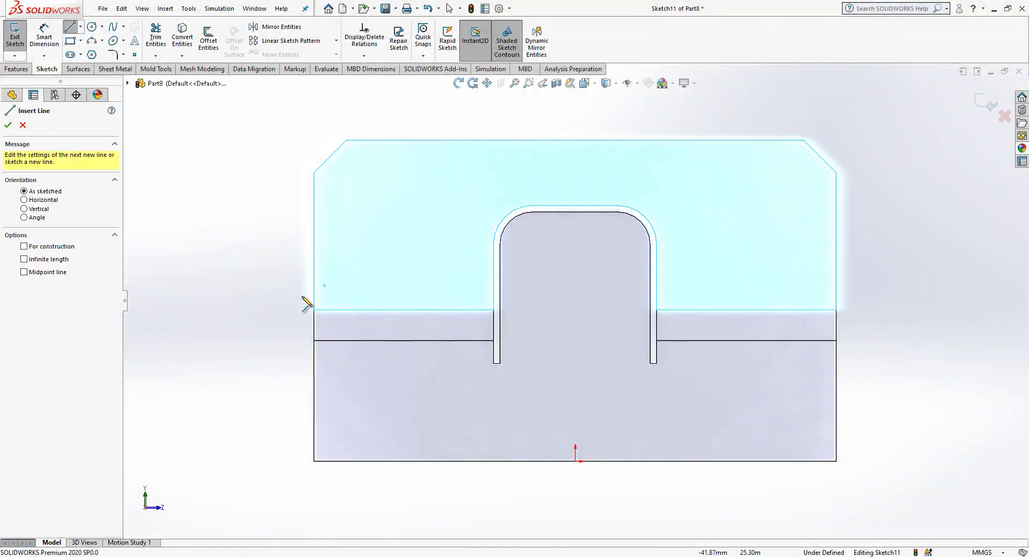
left_click_drag(314, 288, 326, 299)
left_click(326, 359)
left_click(314, 371)
key("Escape")
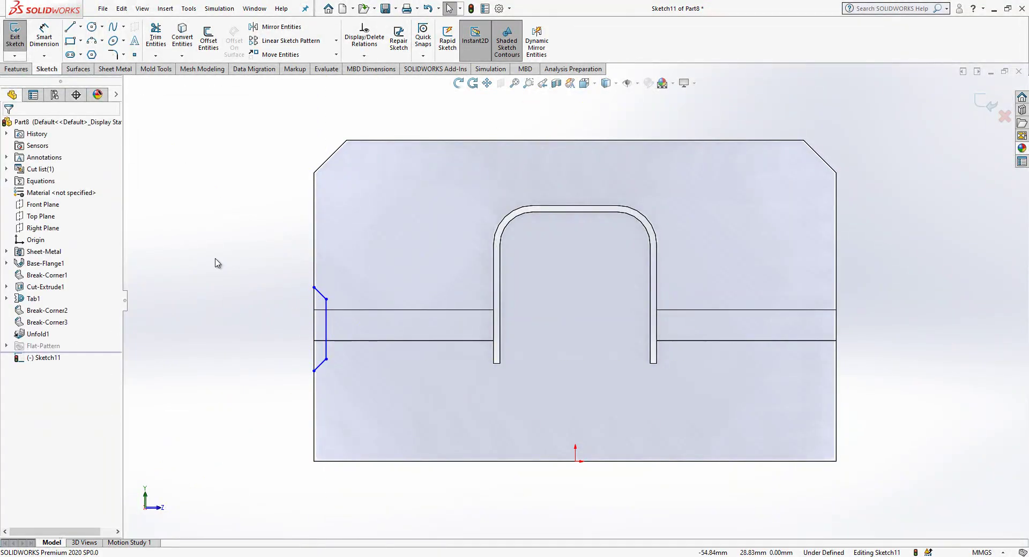
- Add a horizontal construction line from the midpoint of the bend's left edge to the midpoint of the notch's vertical line
left_click(70, 27)
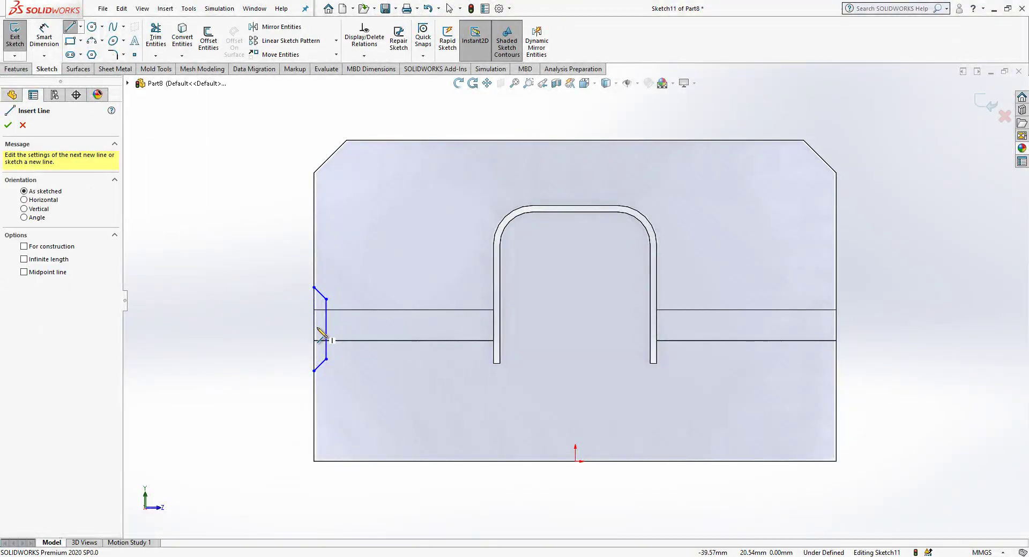
left_click(314, 324)
scroll(313, 325, "down", 2)
left_click(351, 326)
key("Escape")
left_click(346, 324)
left_click(375, 293)
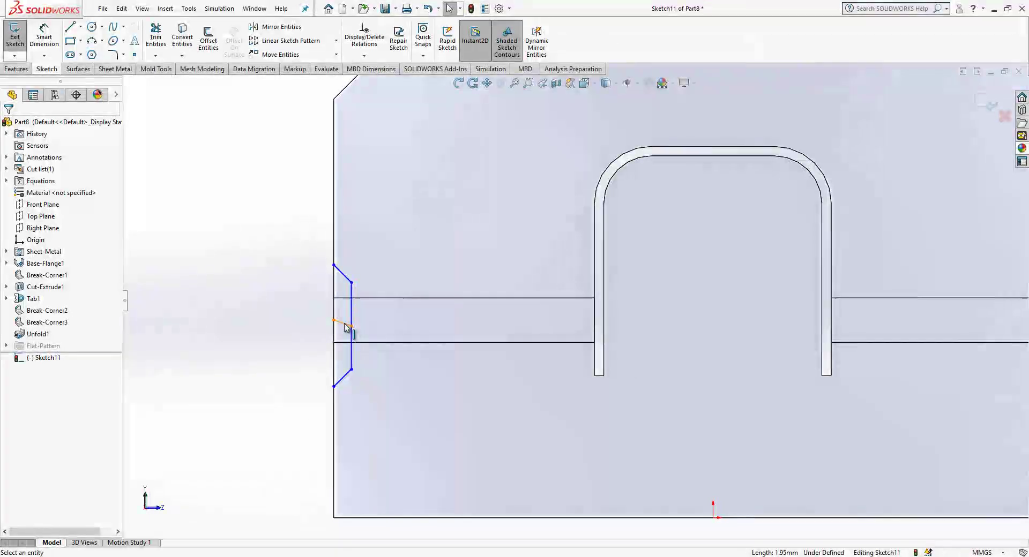
left_click(346, 324)
left_click(387, 275)
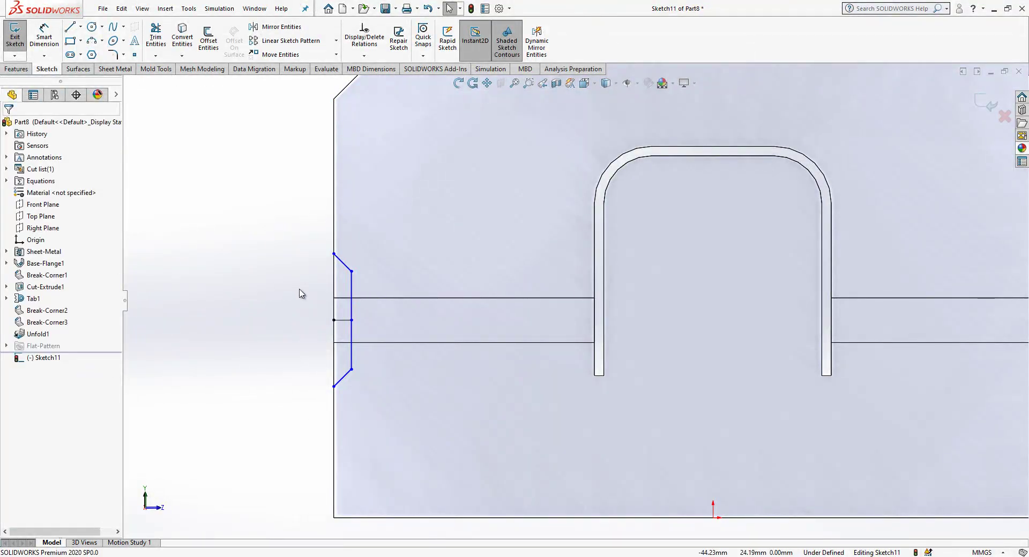
scroll(432, 313, "up", 3)
scroll(659, 339, "down", 1)
scroll(659, 339, "up", 1)
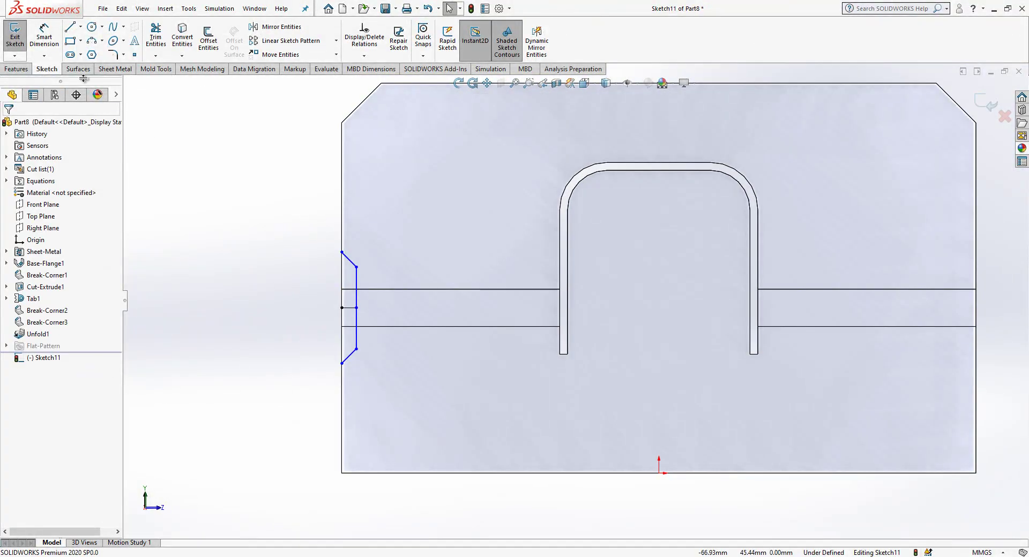
- Dimension the notch's vertical line as 8 mm
left_click(44, 36)
left_click(357, 283)
left_click(281, 290)
key("Return")
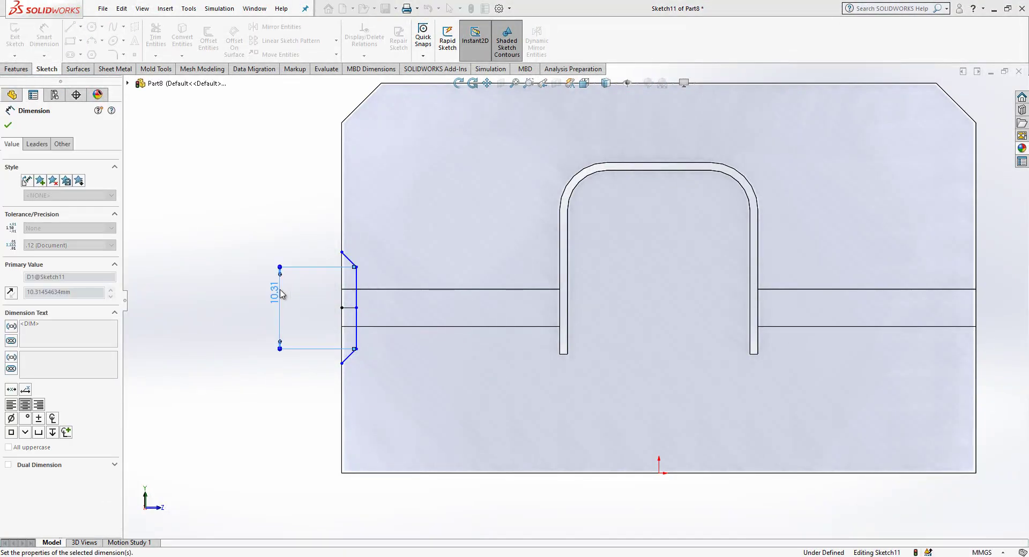
key("Escape")
- Make the notch's two slanted lines symmetric about the horizontal construction line
left_click(350, 309)
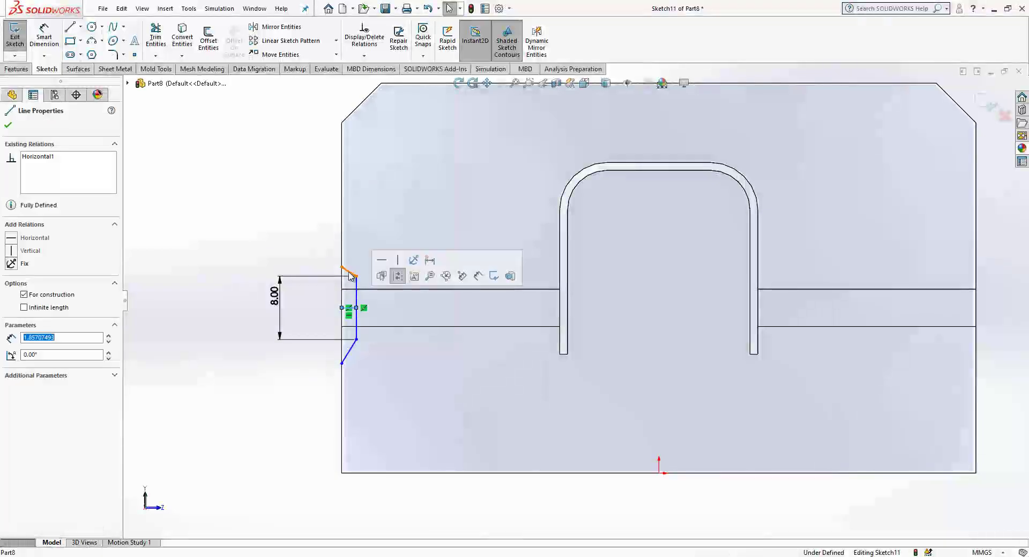
left_click(347, 271)
left_click(343, 308, "ctrl")
left_click(327, 333)
scroll(354, 339, "down", 2)
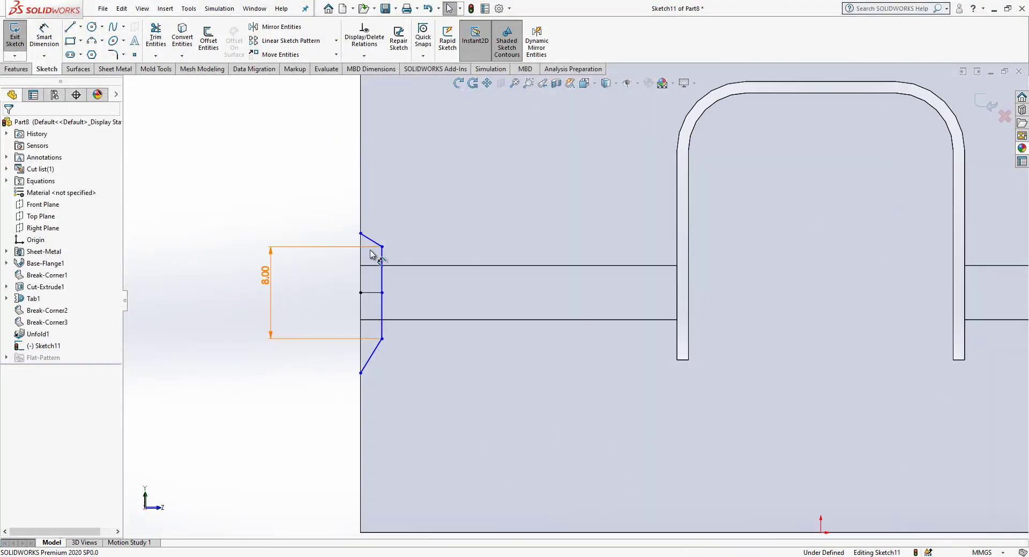
left_click(381, 289)
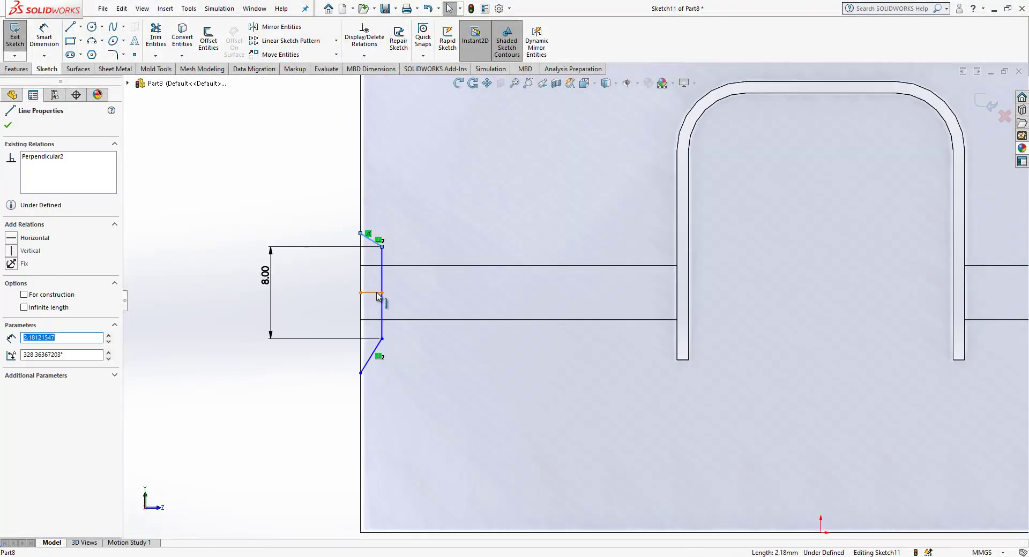
left_click(368, 367, "ctrl")
left_click(358, 369, "ctrl")
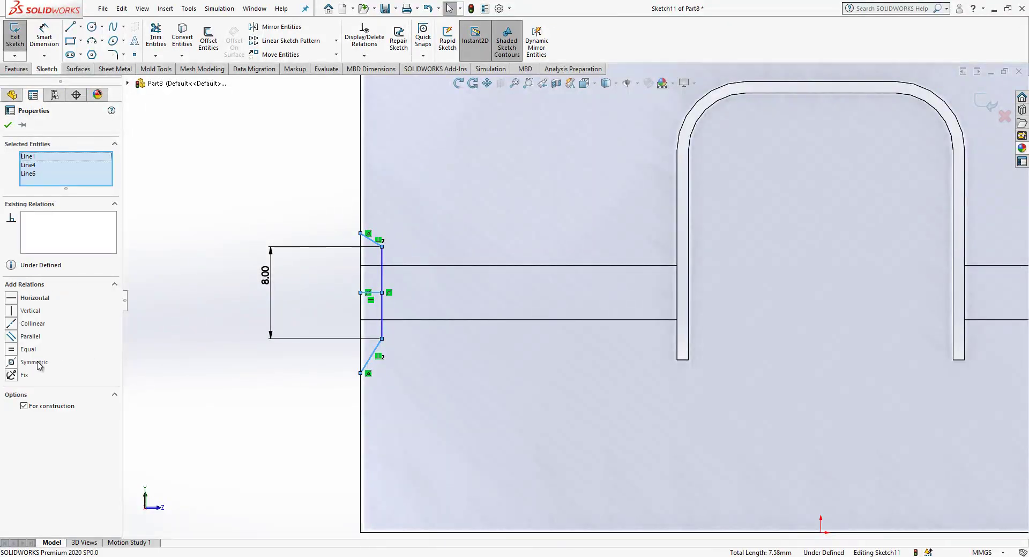
left_click(148, 321)
- Dimension the notch's depth from the plate's left edge to its vertical line as 2 mm
left_click(54, 35)
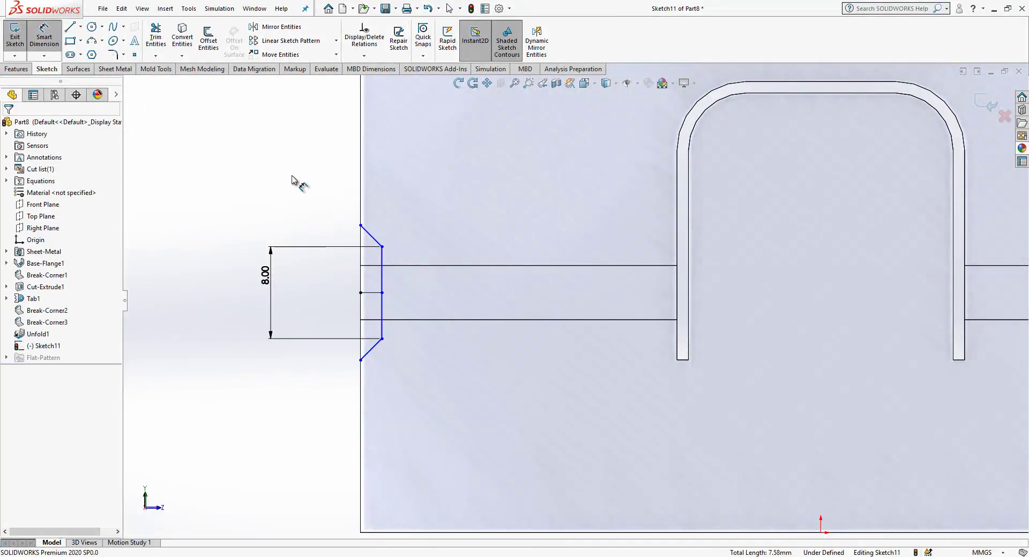
left_click(361, 231)
left_click(382, 259)
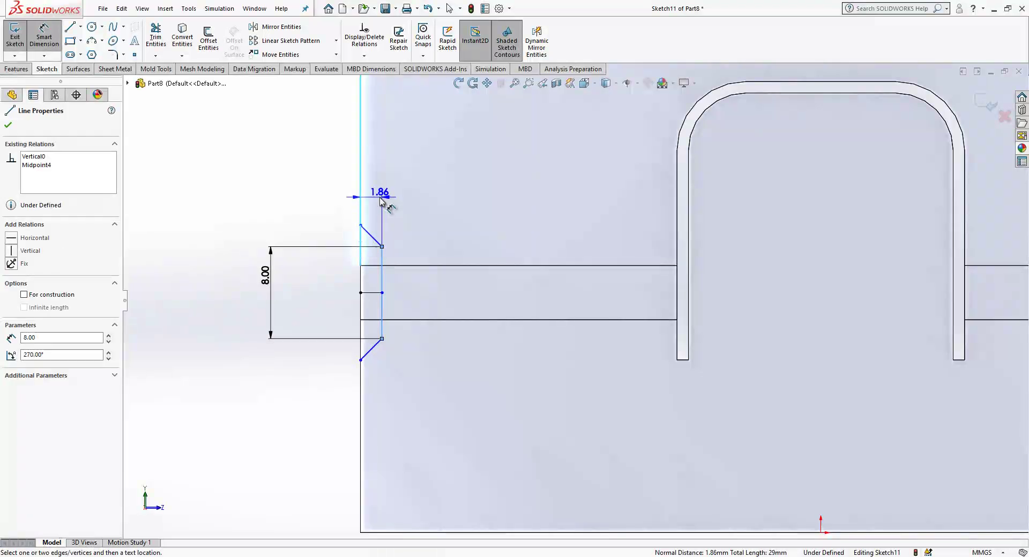
left_click(380, 200)
type("2")
key("Return")
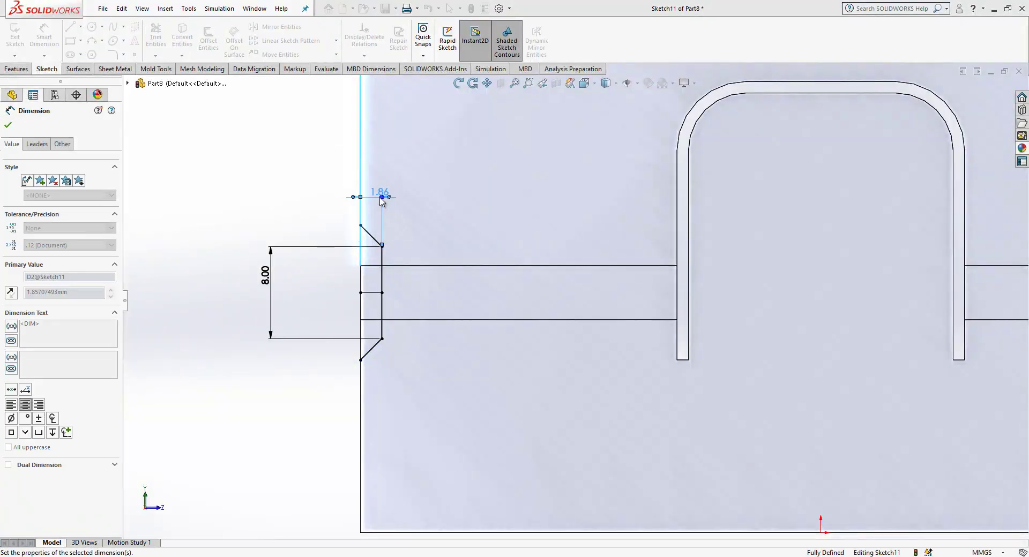
key("Escape")
key("Escape")
- Close the notch profile with a vertical line along the plate's left edge between the two slanted lines' open ends
left_click(70, 26)
left_click(360, 224)
left_click(361, 361)
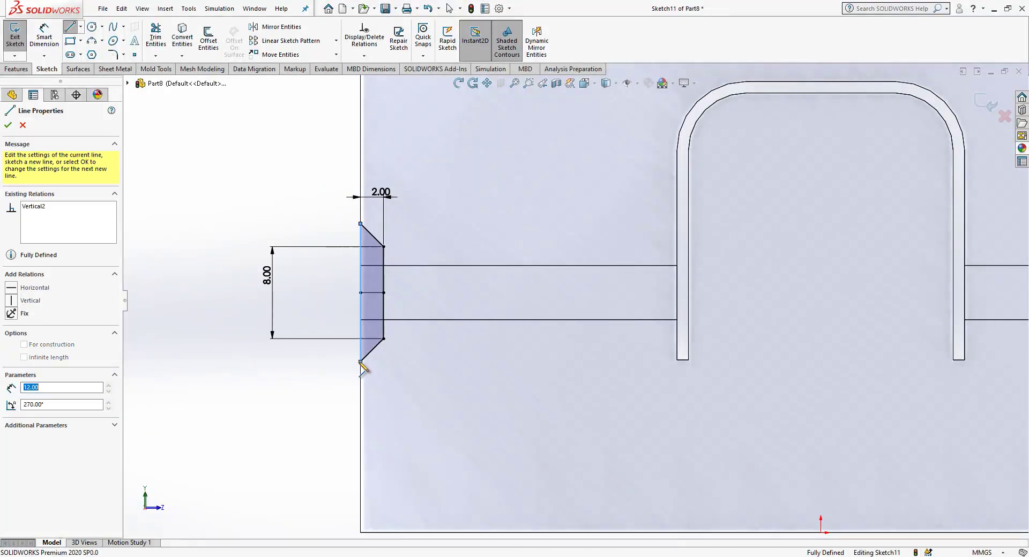
key("Escape")
key("Escape")
- Round the notch profile's two inner corners with 2 mm sketch fillets
left_click(113, 54)
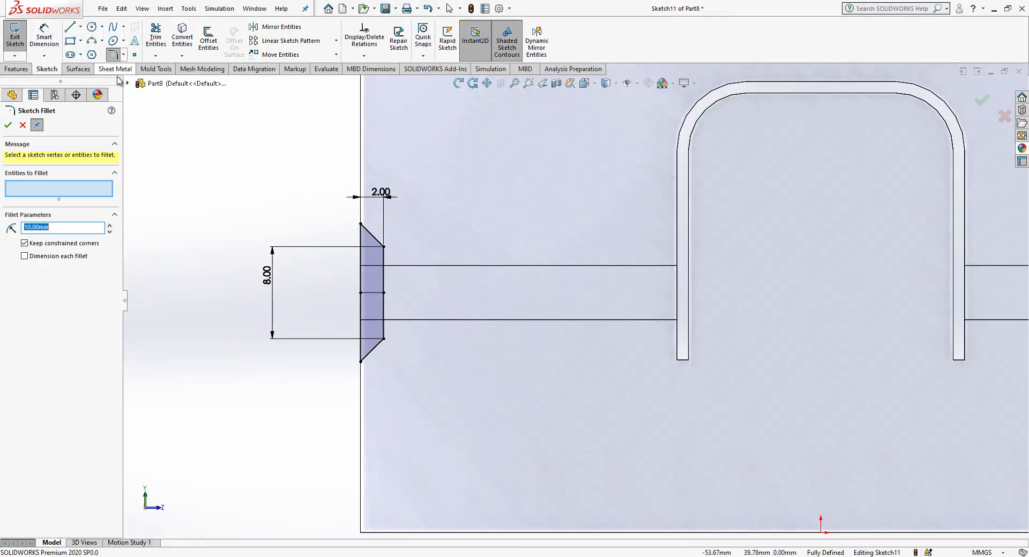
left_click_drag(433, 222, 377, 371)
left_click(537, 295)
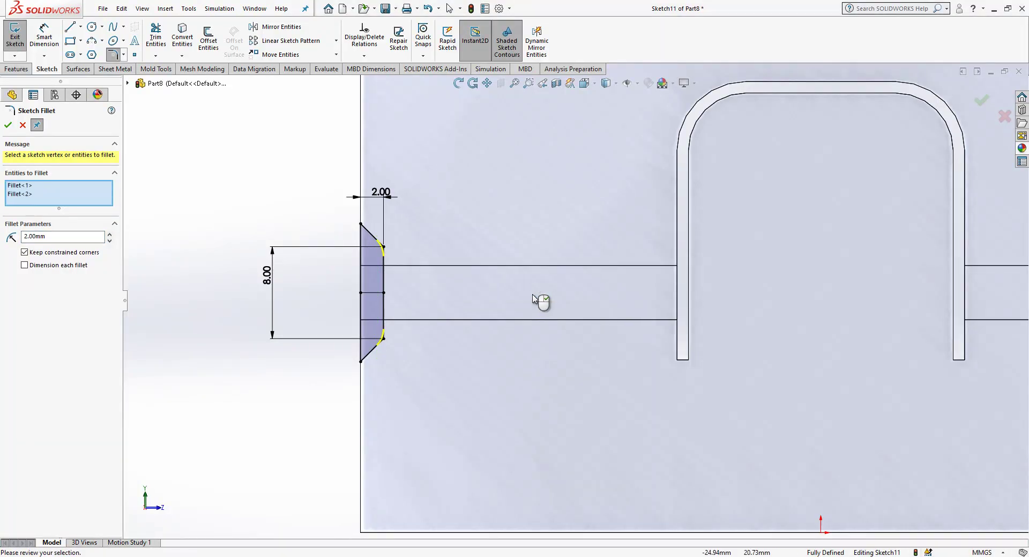
left_click(8, 125)
key("Escape")
- Set the notch's depth dimension to 1.5 mm
left_click(384, 197)
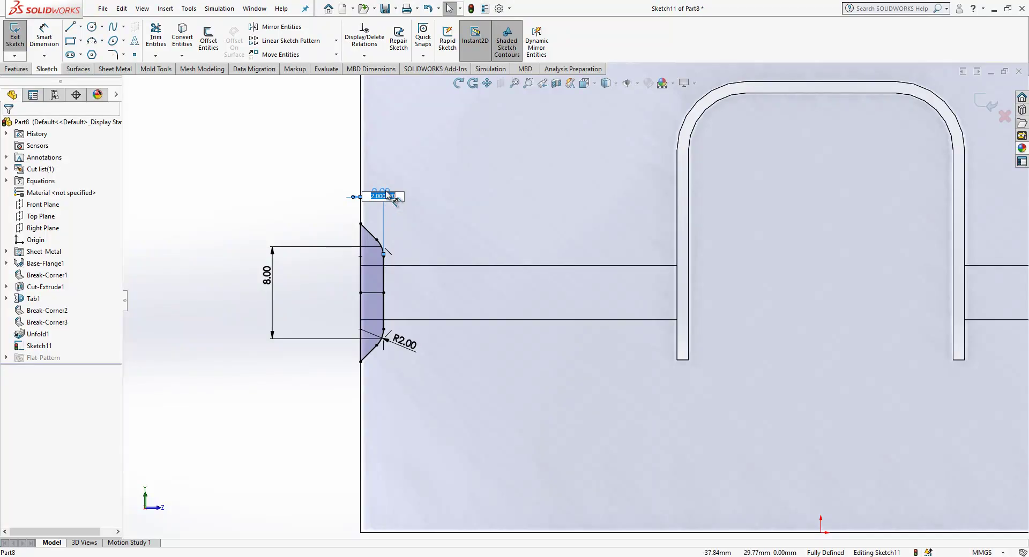
key("Return")
left_click(310, 214)
scroll(386, 223, "up", 3)
scroll(873, 236, "down", 2)
scroll(689, 339, "up", 3)
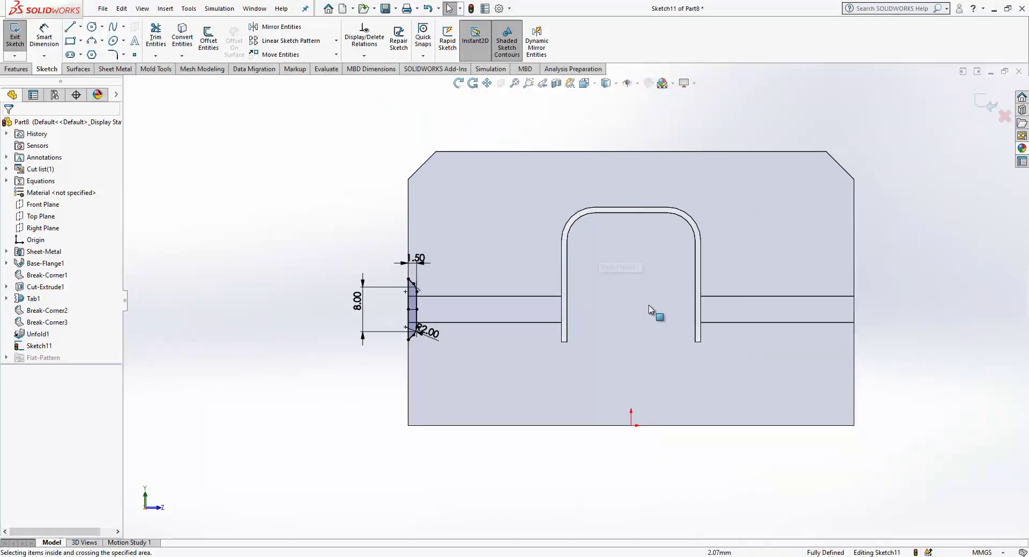
- Draw a vertical construction line from the origin up to the plate's top edge
key("l")
left_click(632, 426)
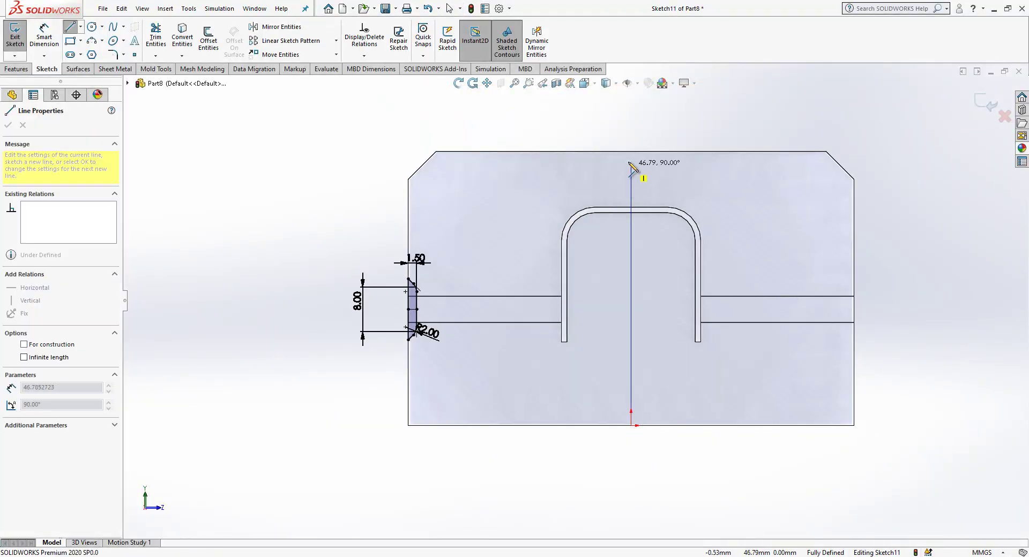
left_click(631, 152)
key("Escape")
left_click(632, 172)
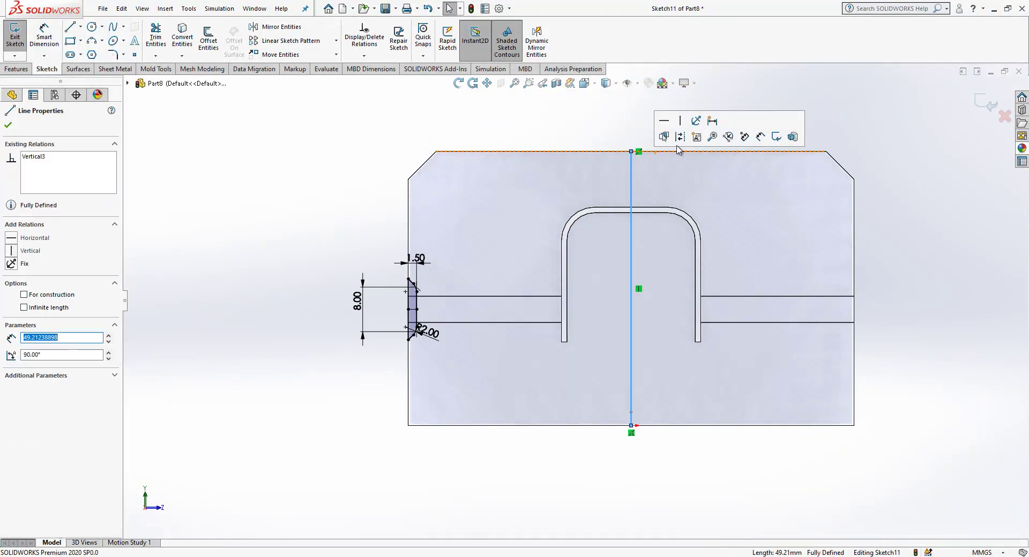
left_click(677, 138)
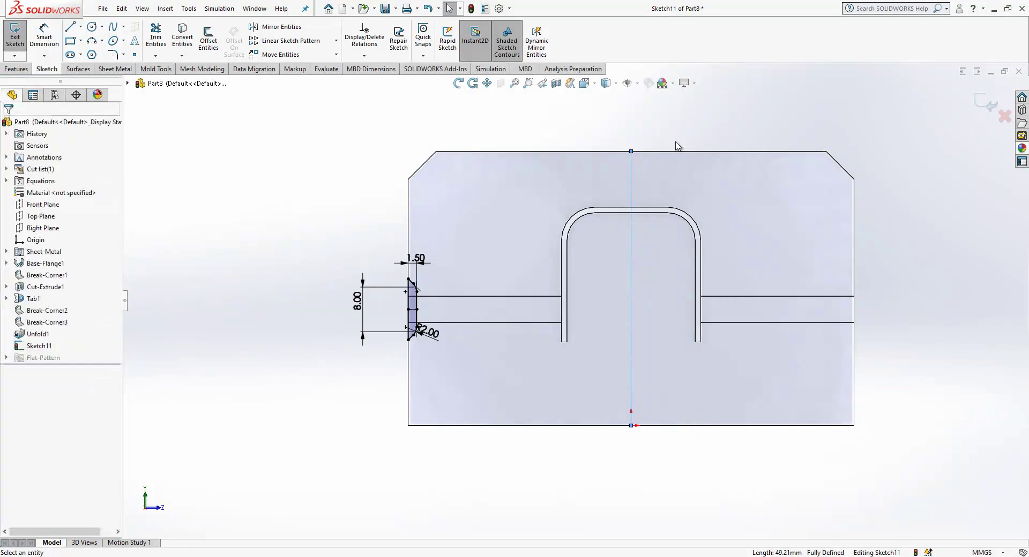
- Mirror the whole notch profile about the vertical construction line with Copy enabled, and exit the sketch
left_click(275, 26)
left_click_drag(450, 161, 336, 402)
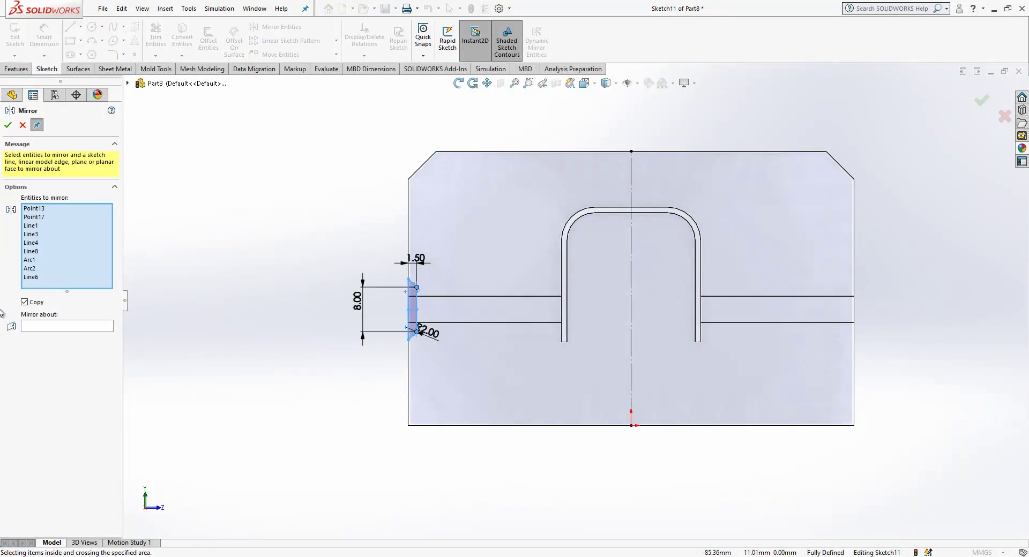
left_click(50, 328)
left_click(633, 351)
key("Return")
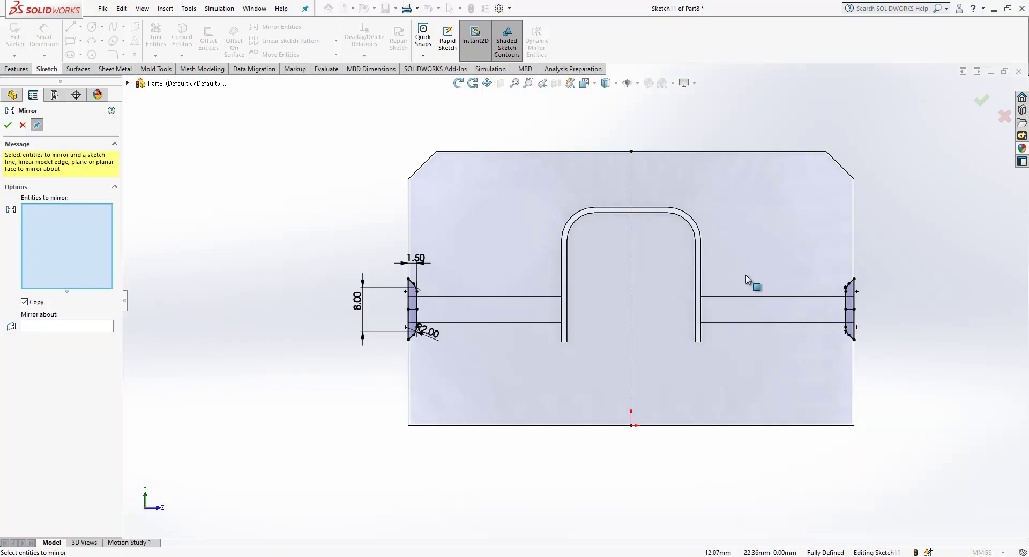
left_click(982, 101)
left_click(985, 102)
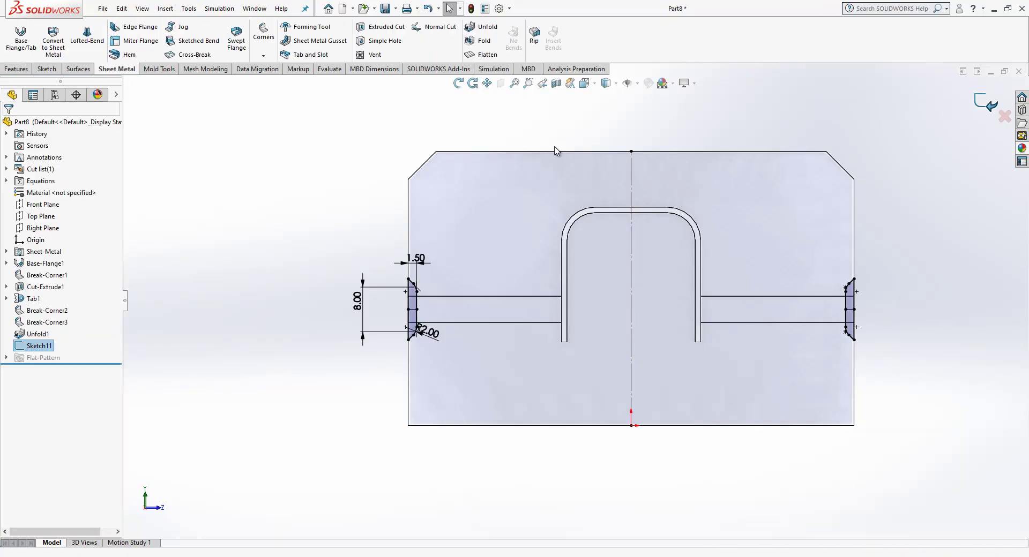
- Cut both notch profiles through the unfolded sheet with an Extruded Cut
left_click(371, 28)
left_click(13, 128)
middle_click_drag(429, 332, 608, 378)
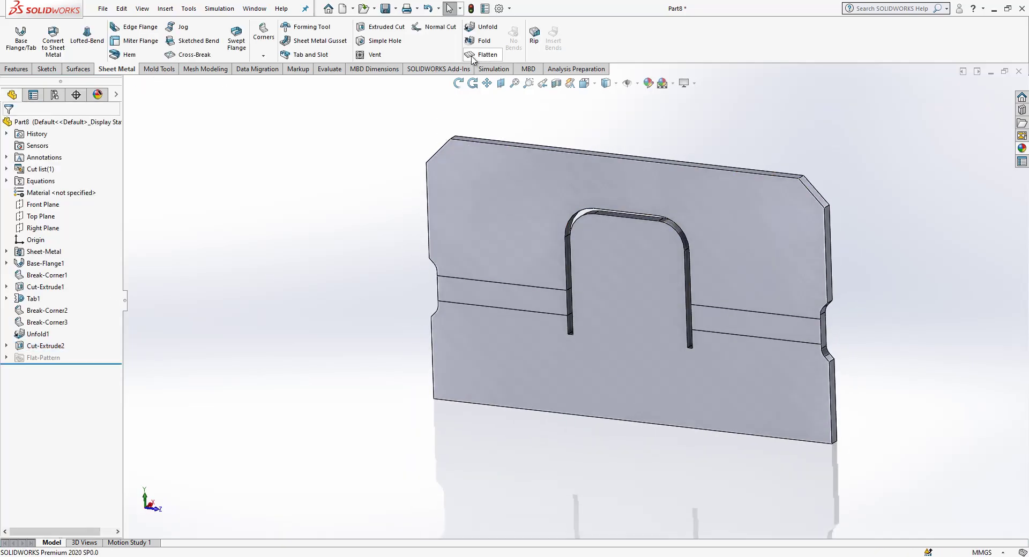
left_click(486, 27)
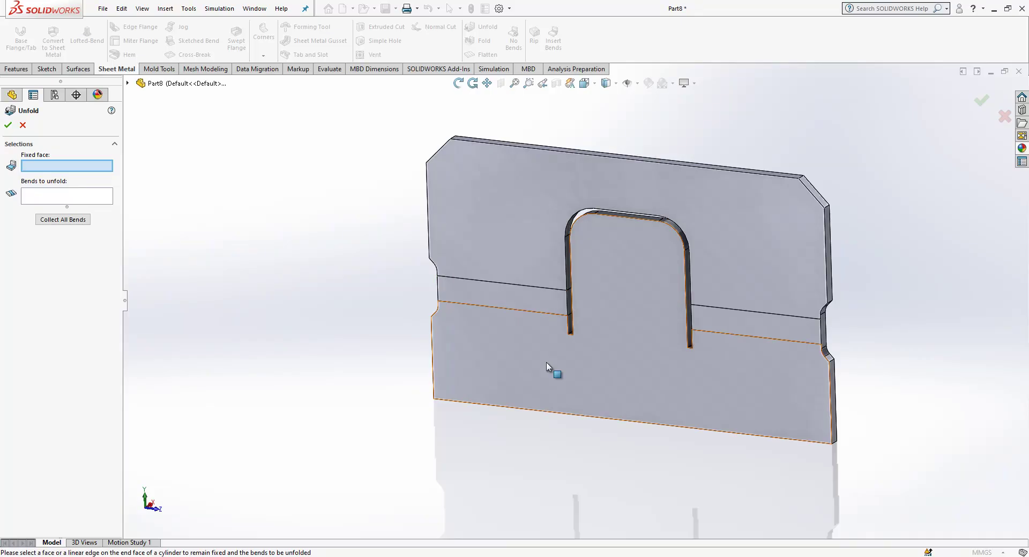
left_click(546, 362)
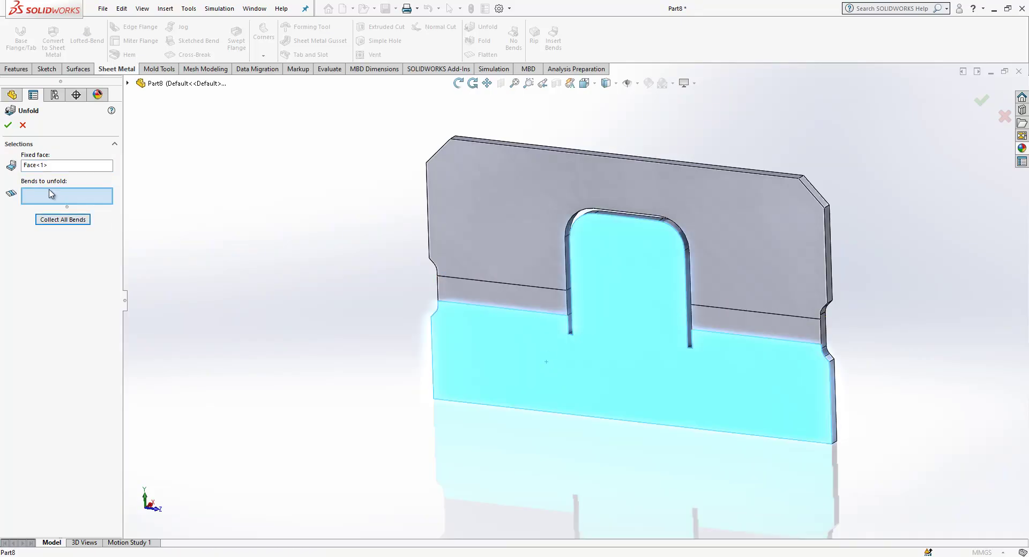
left_click(551, 303)
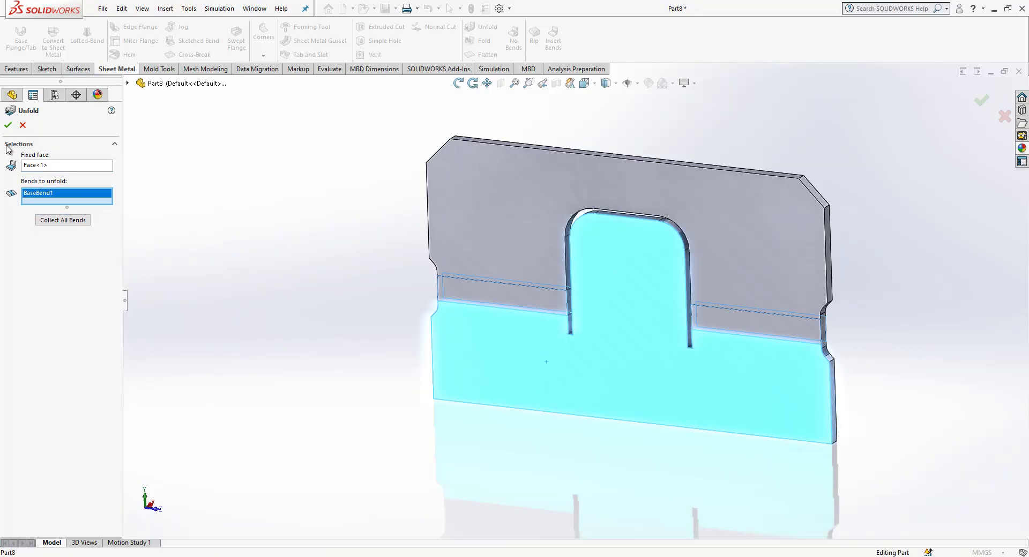
left_click(8, 125)
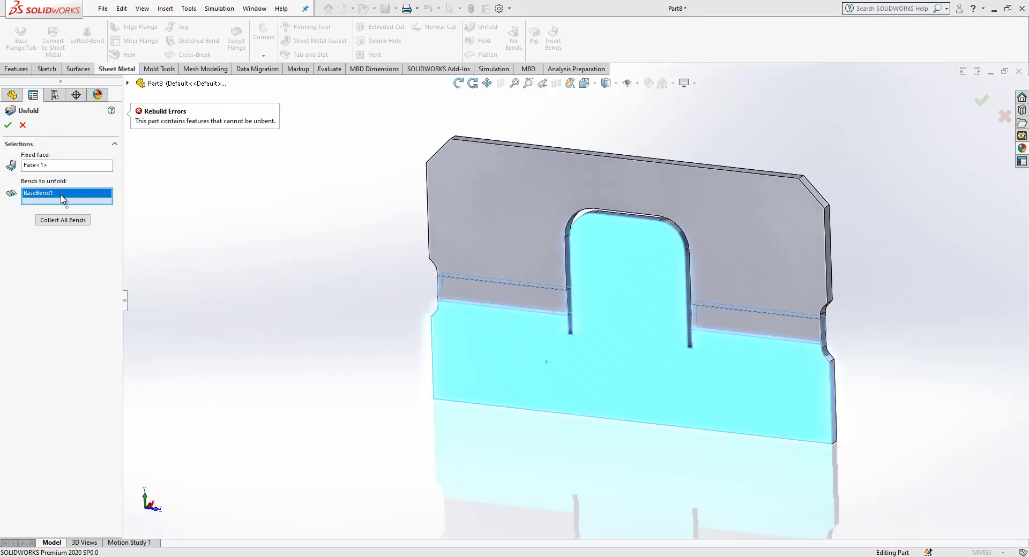
right_click(55, 195)
left_click(69, 202)
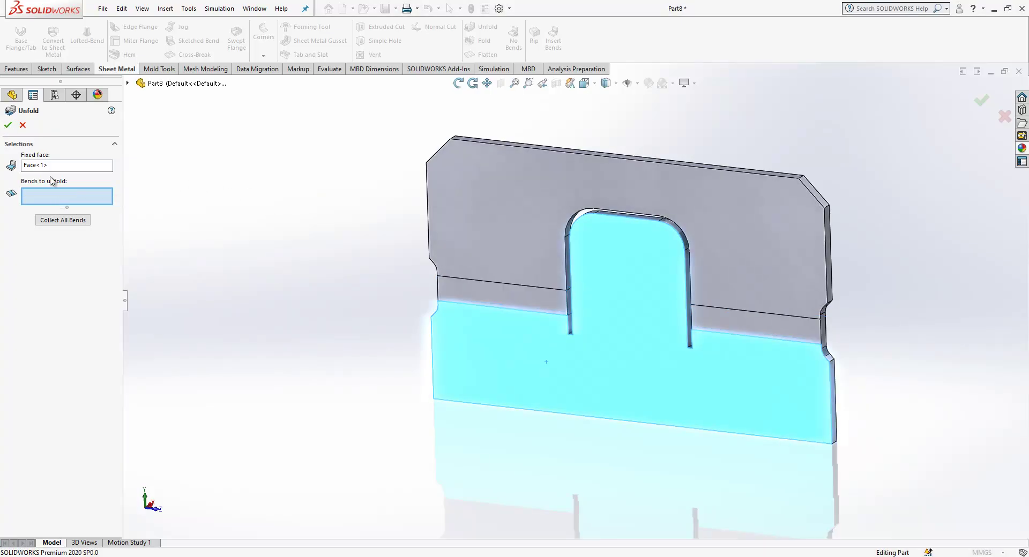
right_click(37, 167)
left_click(55, 175)
middle_click_drag(639, 322, 495, 345)
scroll(496, 344, "up", 1)
left_click(64, 198)
left_click(64, 168)
left_click(624, 361)
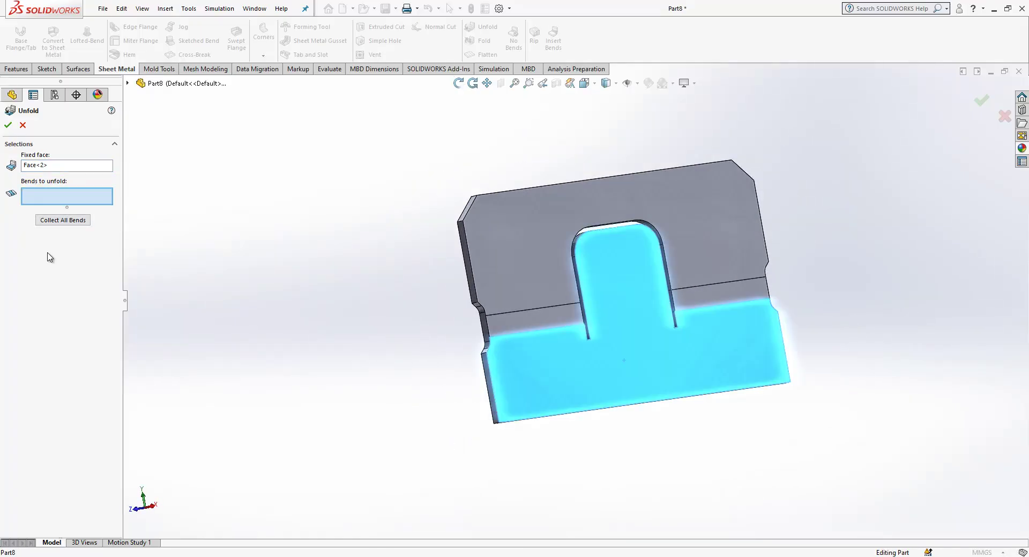
left_click(492, 318)
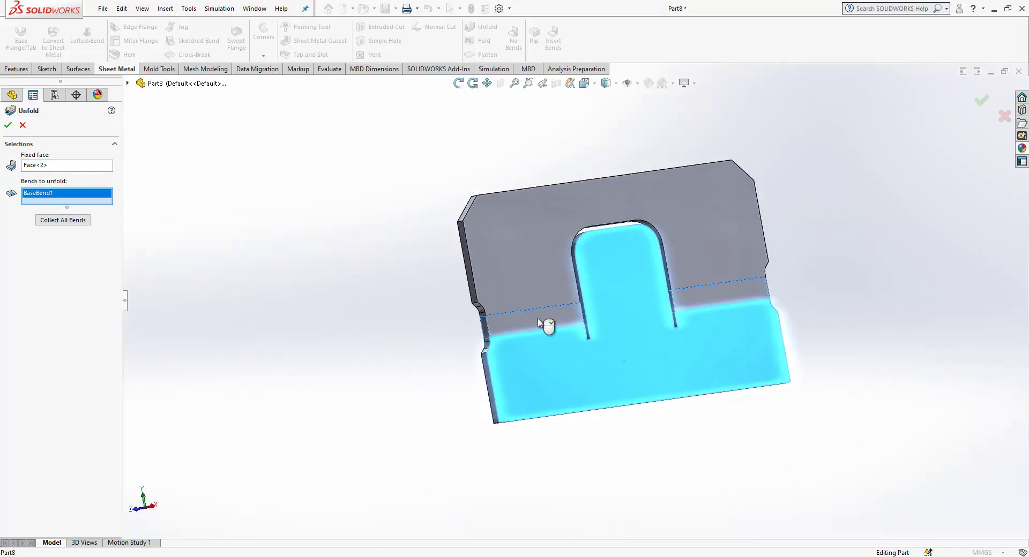
left_click(8, 125)
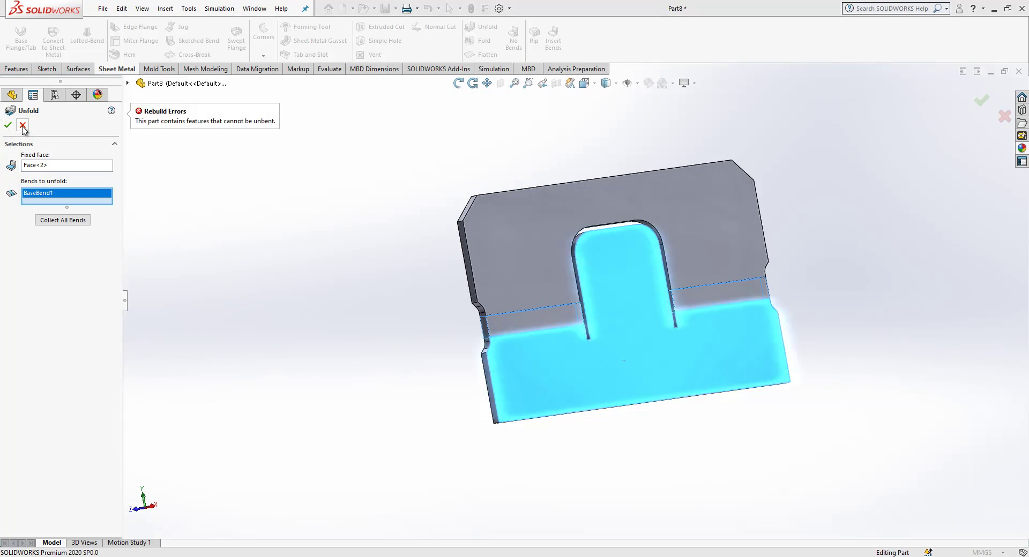
left_click(22, 125)
- Fold the sheet back along BaseBend1, keeping the lower plate face fixed
left_click(39, 334)
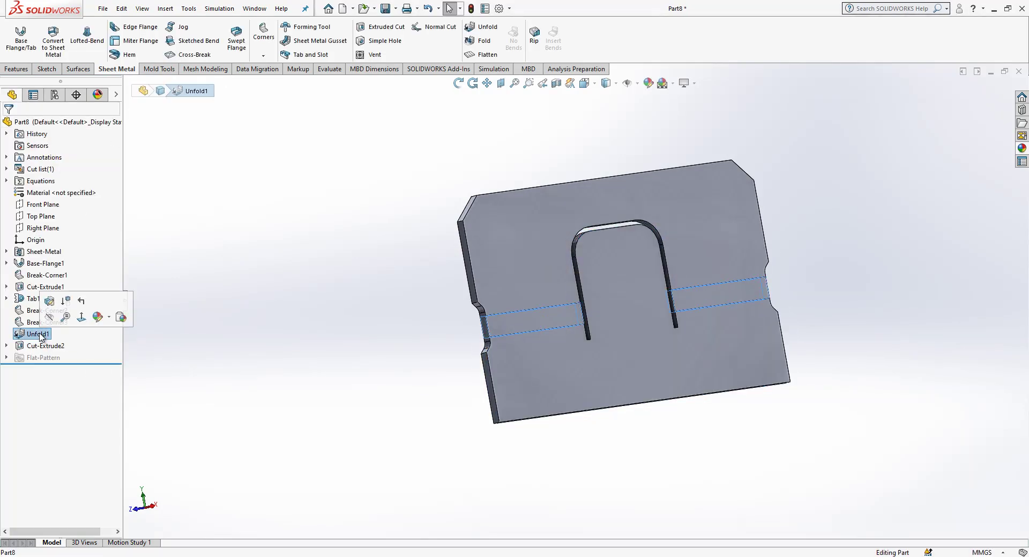
left_click(484, 43)
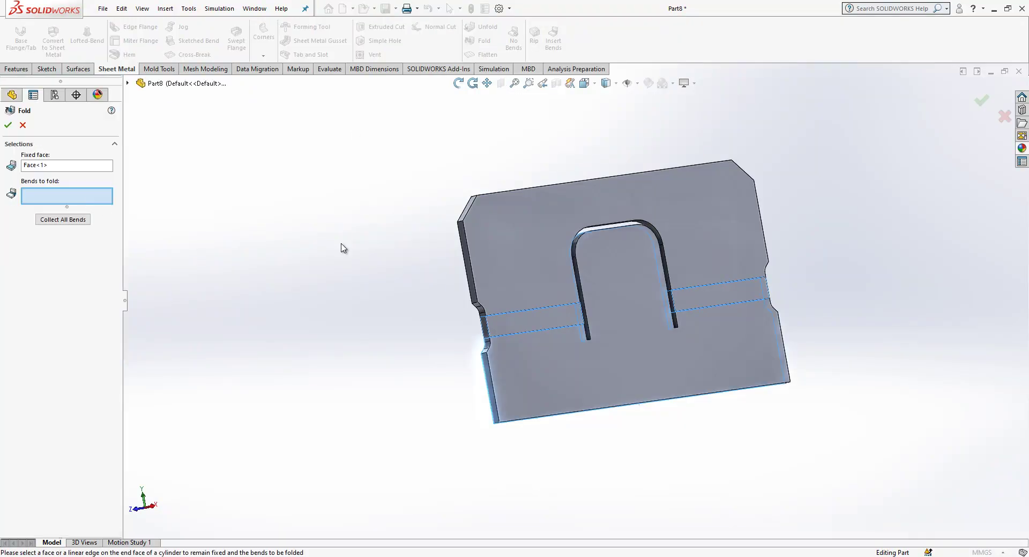
left_click(543, 325)
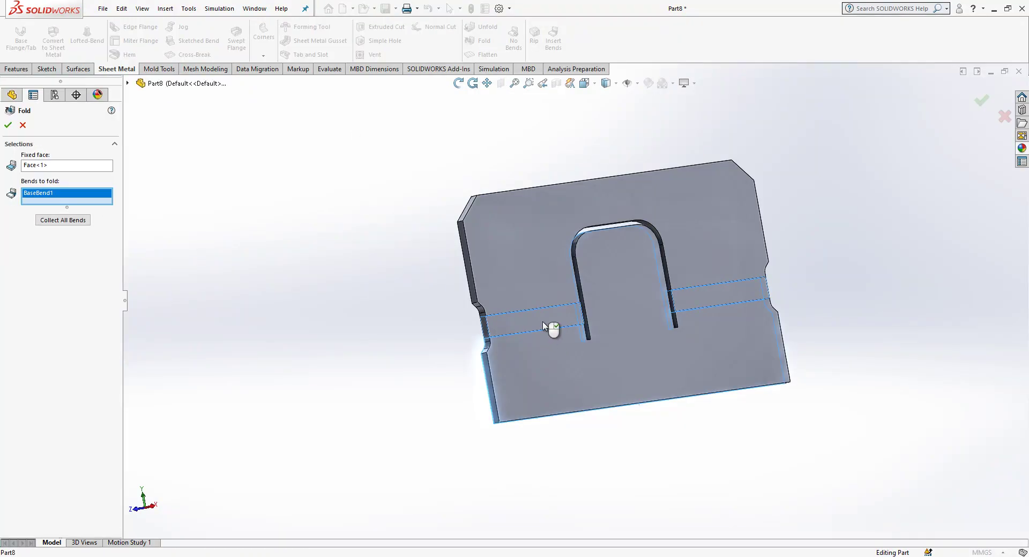
middle_click_drag(424, 342, 687, 390)
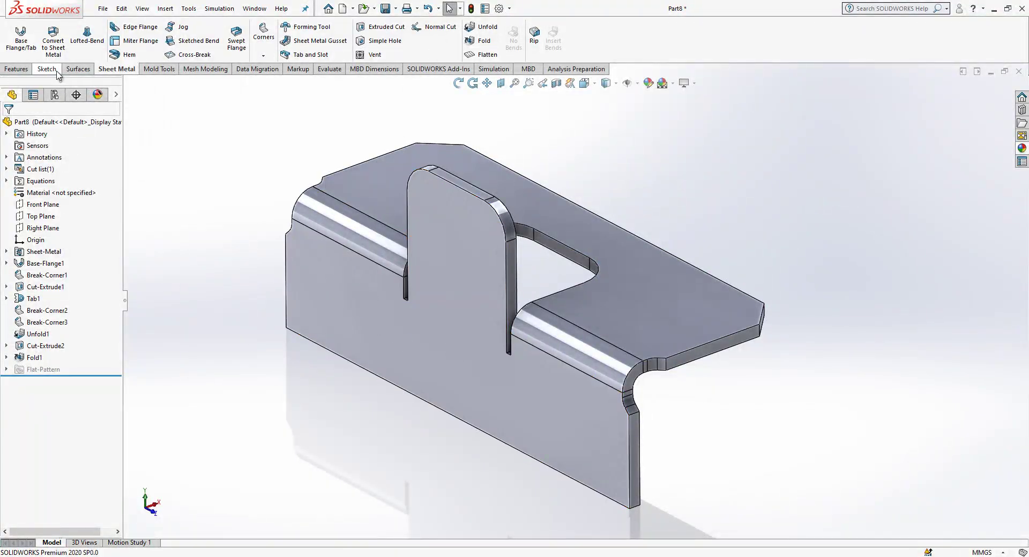
- Fillet the eight corner edges at both ends, where the notches meet the flanges and at the horizontal flange's chamfers, with a 2 mm radius
left_click(15, 70)
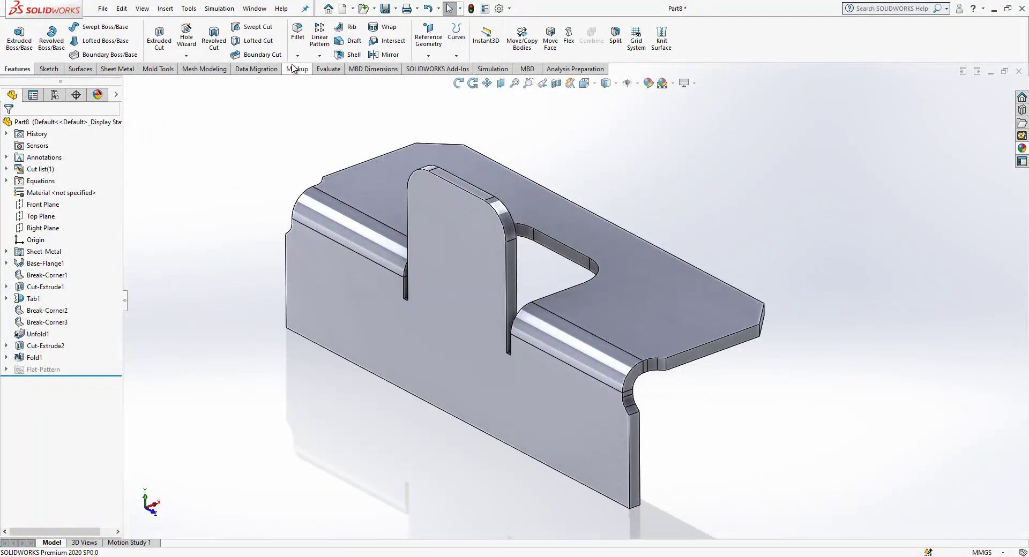
left_click(300, 34)
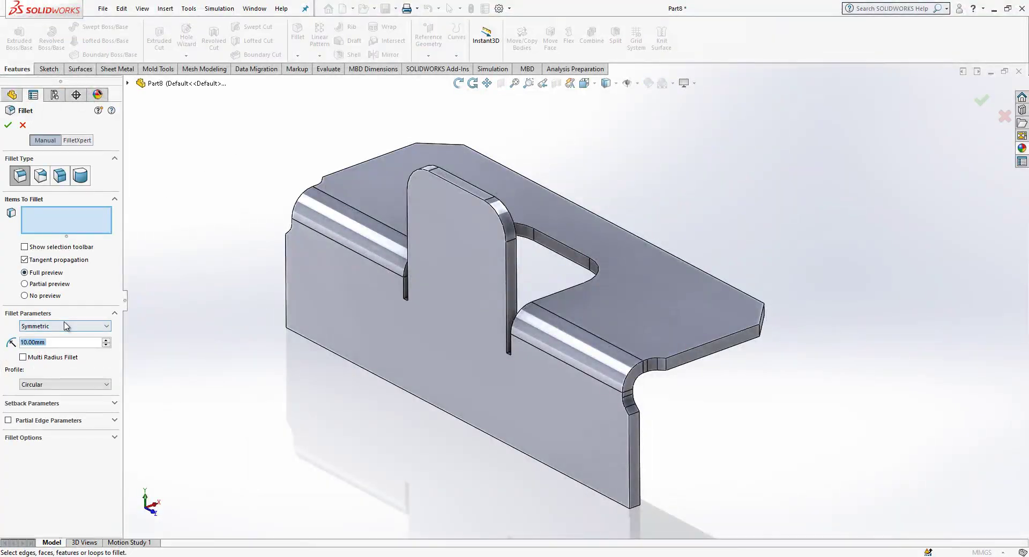
left_click(667, 368)
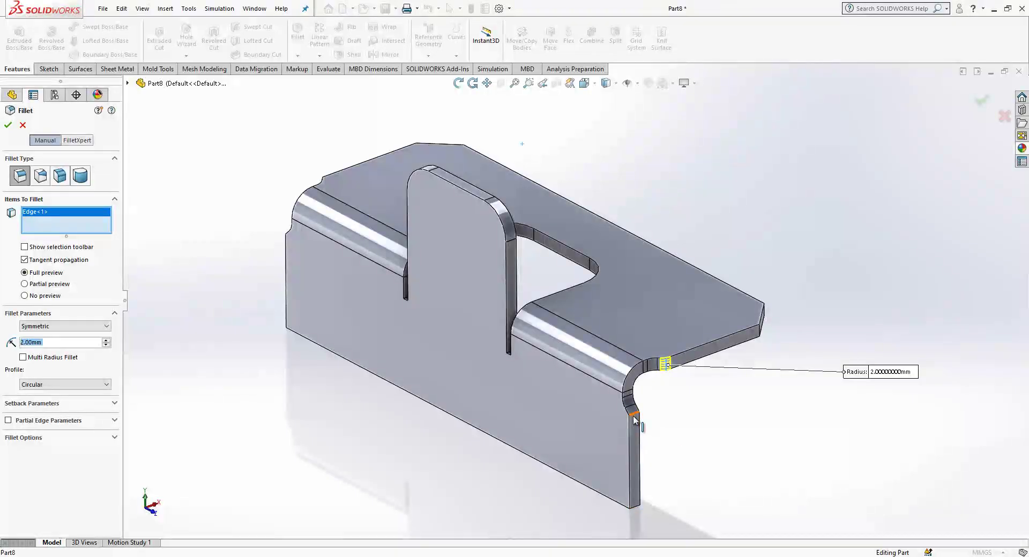
left_click(634, 414)
left_click(758, 333)
left_click(751, 337)
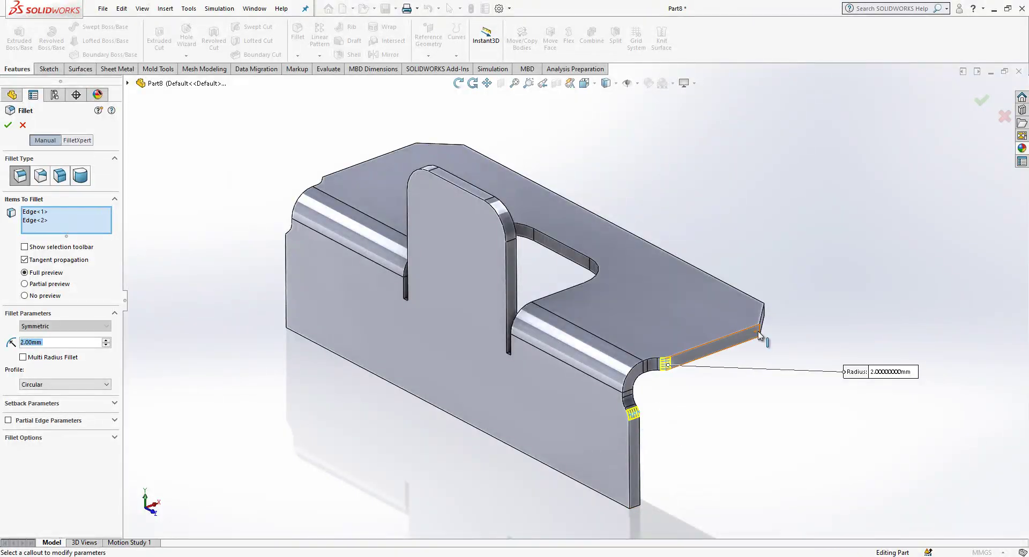
left_click(764, 311)
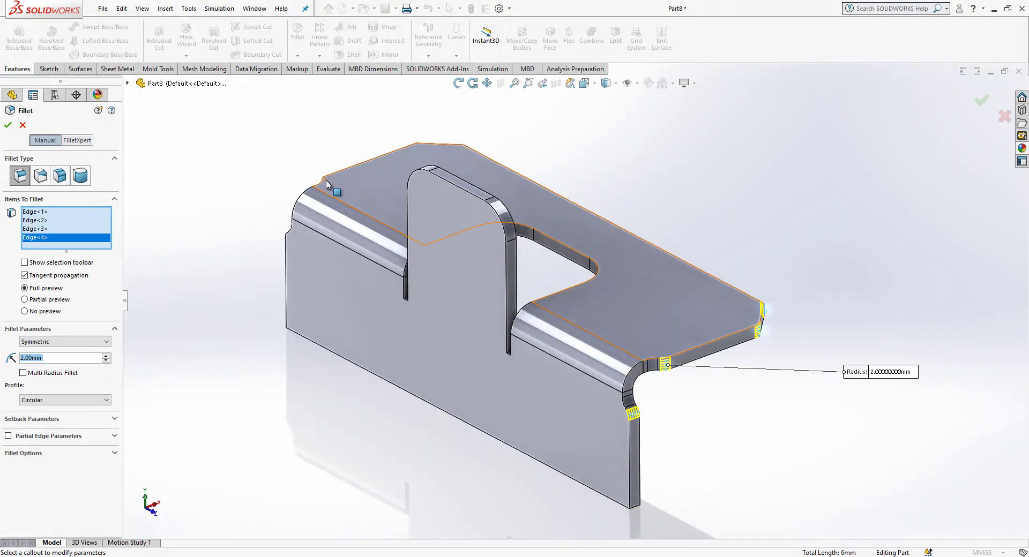
left_click(289, 234)
middle_click_drag(289, 233, 485, 321)
left_click(590, 344)
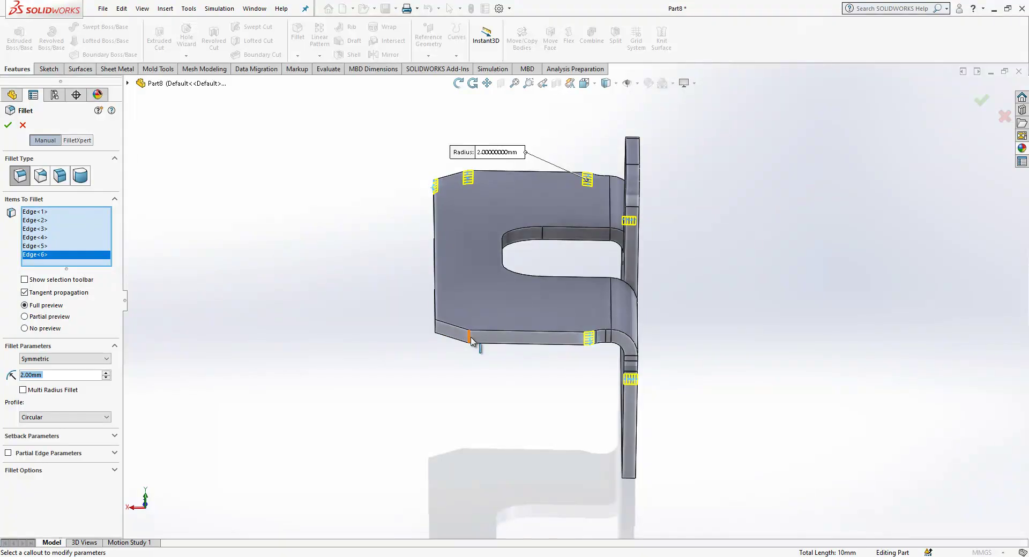
left_click(470, 339)
left_click(438, 328)
middle_click_drag(445, 343, 510, 393)
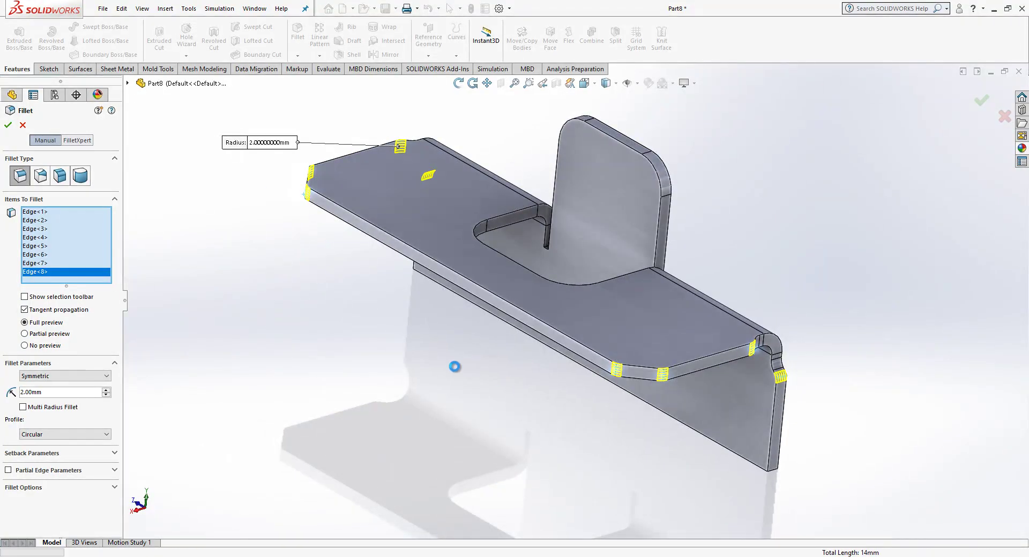
key("Return")
scroll(602, 292, "up", 2)
middle_click_drag(651, 364, 592, 338)
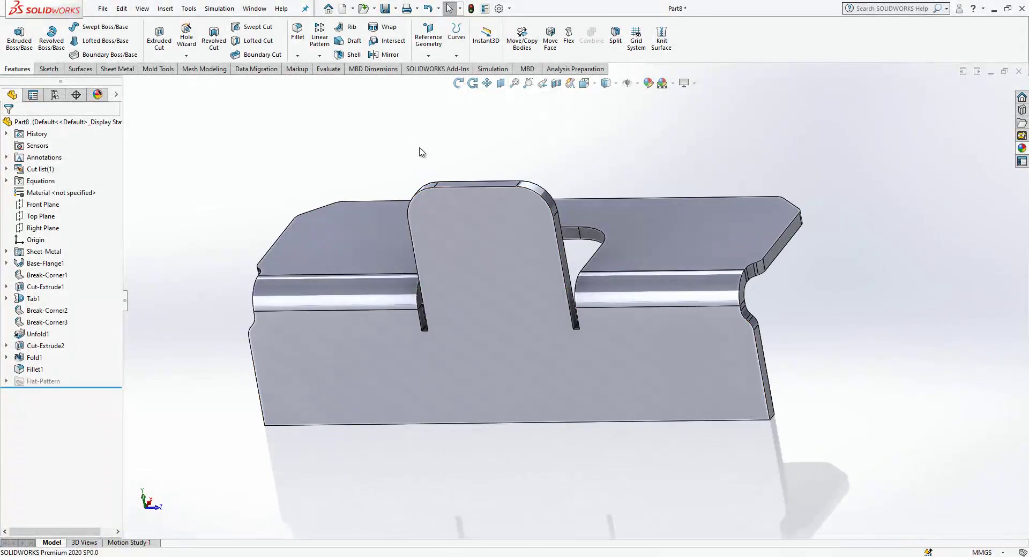
- Apply a full round fillet to the closed end of the left relief slot beside the upright tab
left_click(298, 35)
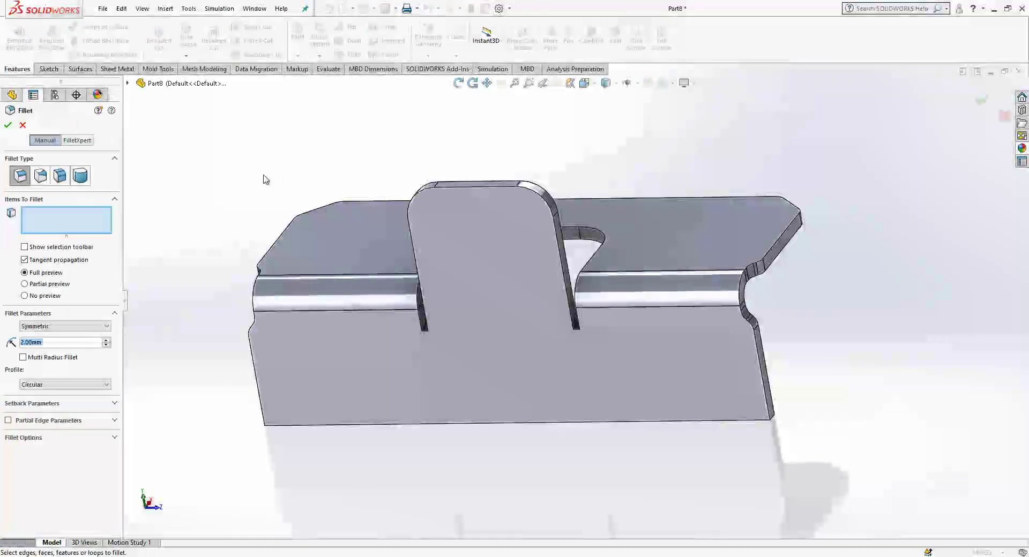
left_click(80, 175)
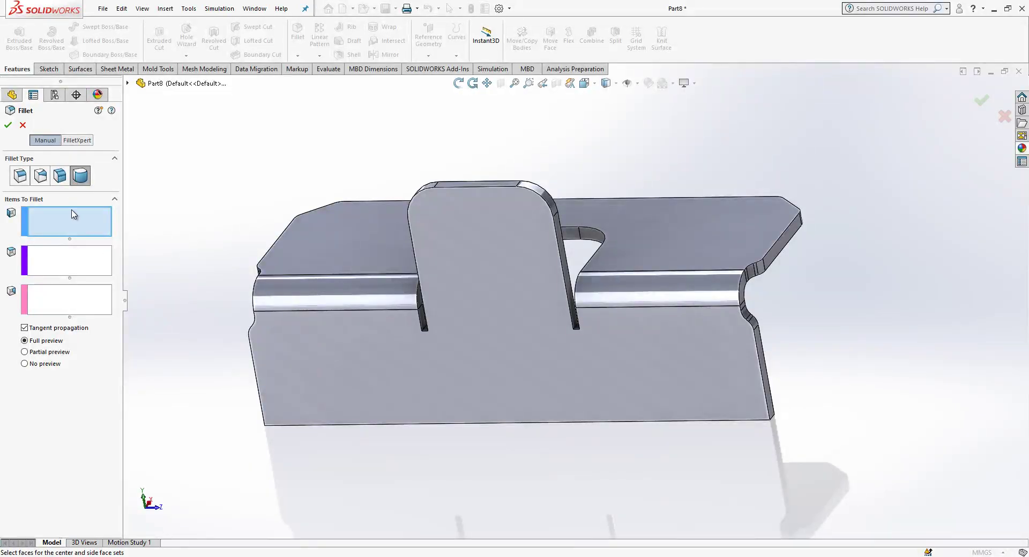
scroll(444, 332, "down", 8)
left_click(460, 314)
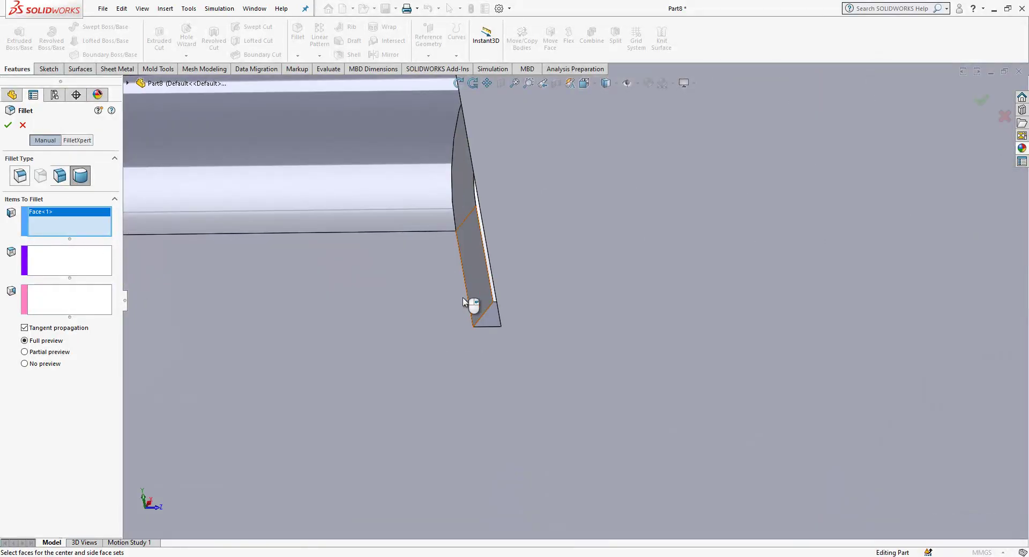
left_click(87, 274)
left_click(489, 324)
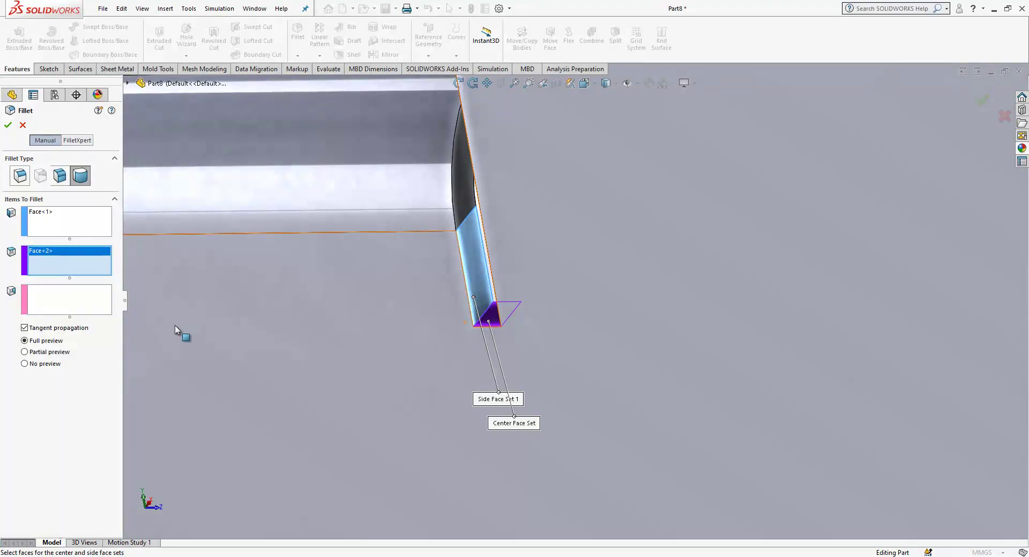
left_click(90, 307)
middle_click_drag(520, 378, 560, 358)
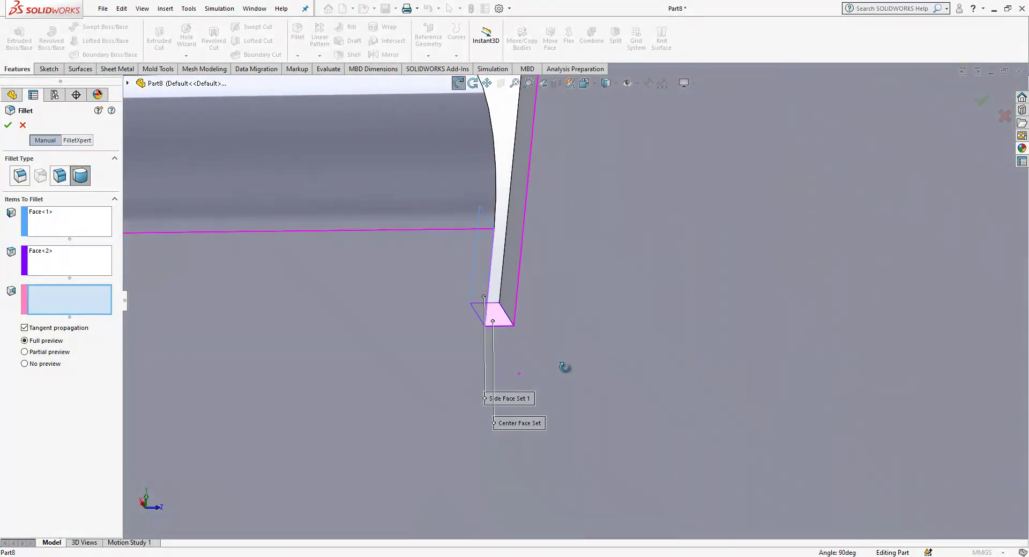
left_click(516, 284)
right_click(519, 284)
scroll(550, 318, "up", 5)
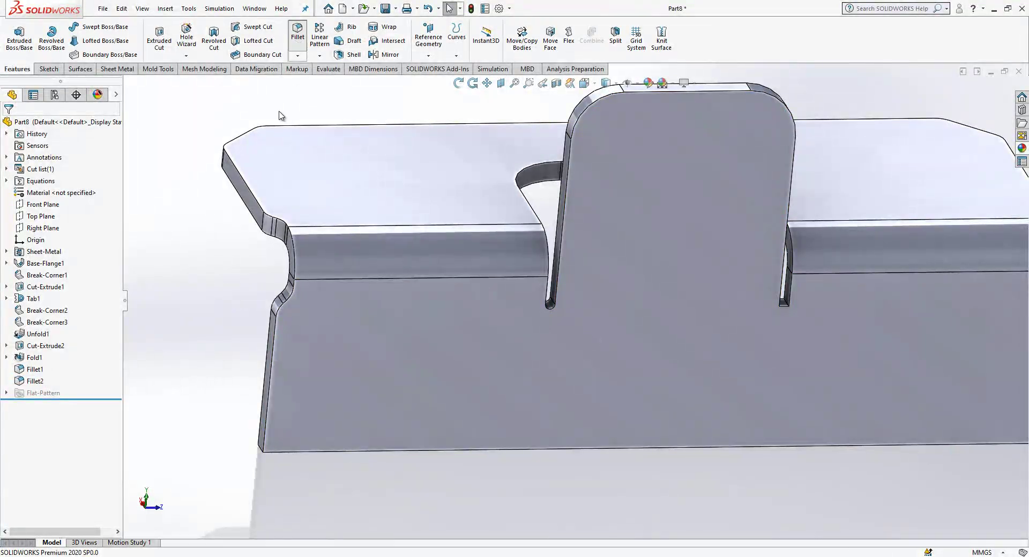
- Apply a full round fillet to the closed end of the remaining relief slot on the tab's other side
key("Return")
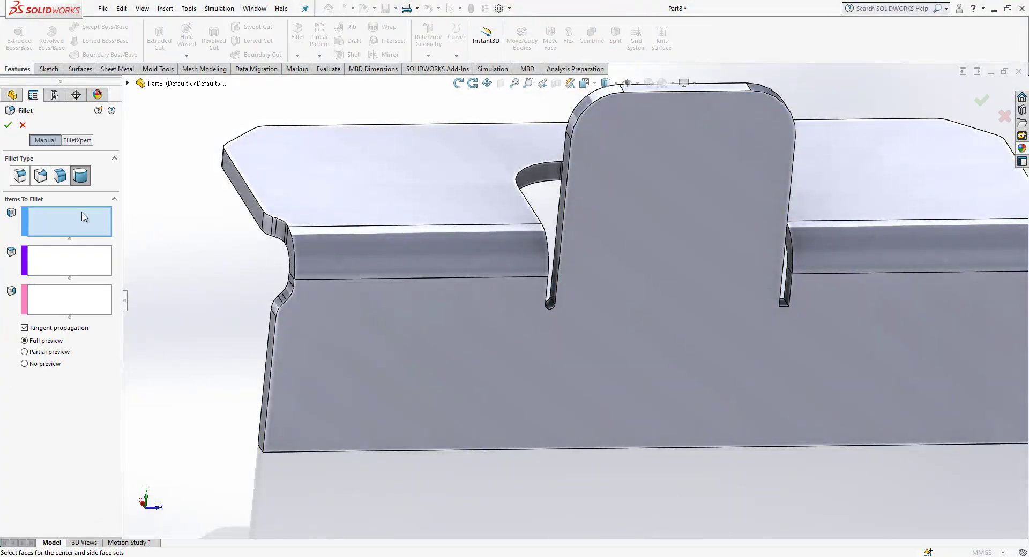
left_click(82, 178)
left_click(787, 294)
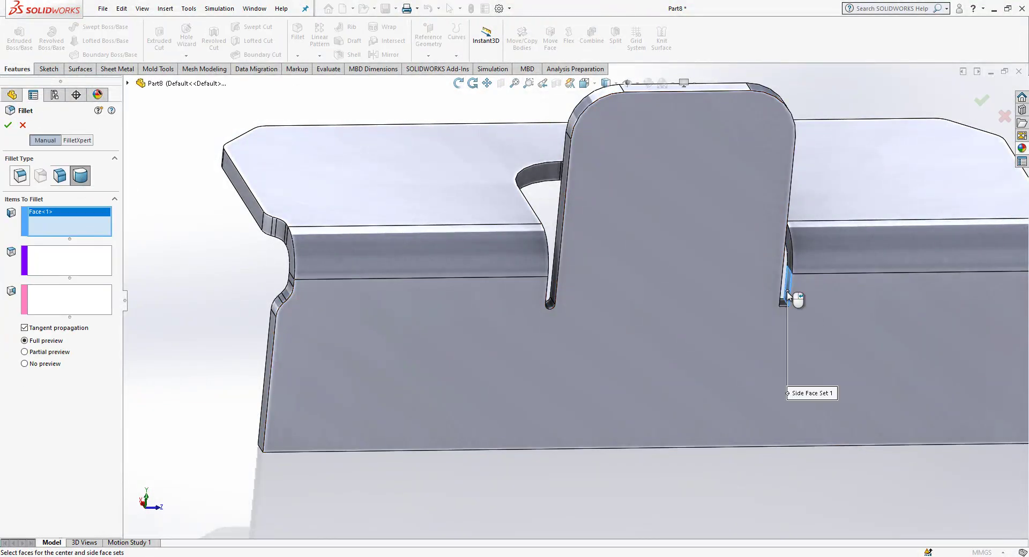
left_click(91, 265)
scroll(735, 307, "down", 5)
left_click(701, 317)
middle_click_drag(698, 323, 627, 319)
scroll(584, 300, "up", 1)
left_click(94, 305)
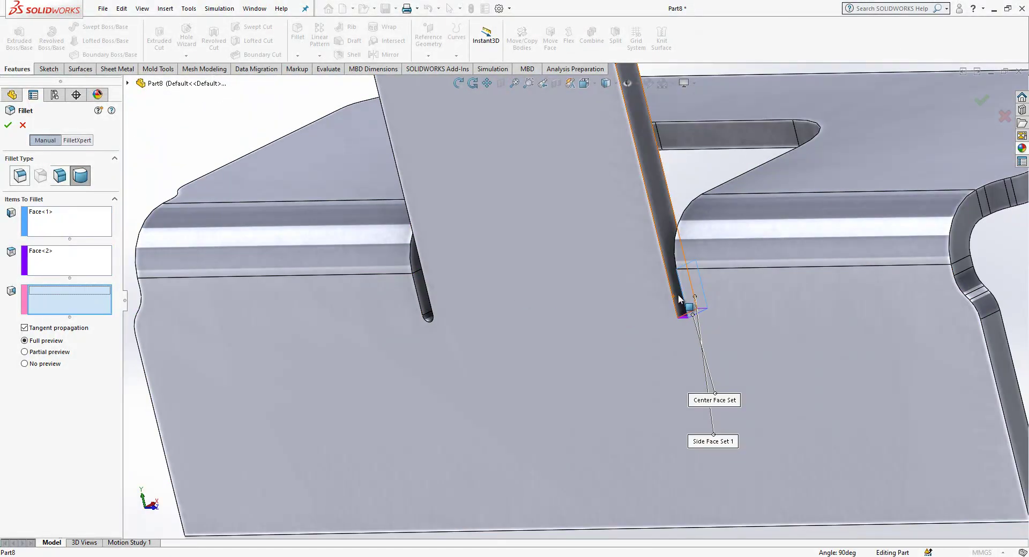
left_click(678, 295)
right_click(680, 297)
scroll(683, 336, "up", 4)
- Configure a DIN countersunk hole of type CTSK Flat - DIN EN ISO 7046-1 in size M3 with the Hole Wizard
middle_click_drag(684, 337, 570, 232)
left_click(569, 231)
scroll(567, 214, "down", 3)
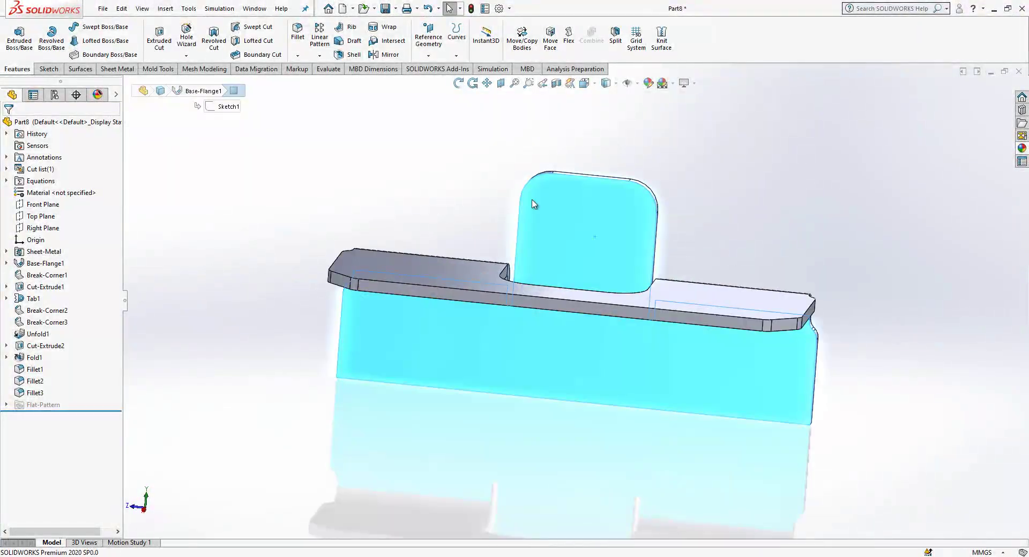
left_click(304, 122)
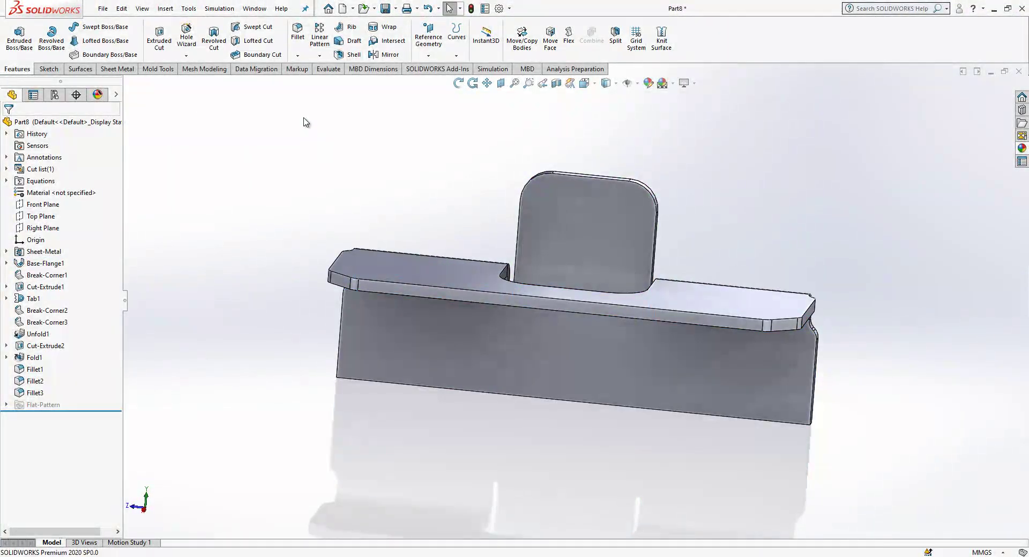
left_click(178, 41)
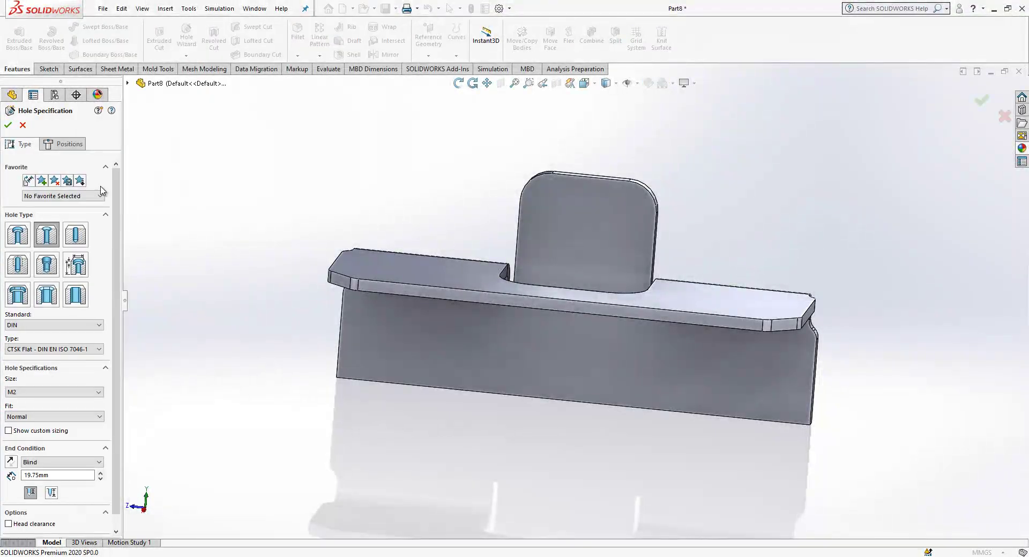
left_click(53, 397)
left_click(51, 426)
- Place two countersunk holes on the upright tab's face, centred on its two rounded upper corners, and finish the hole feature
left_click(64, 144)
left_click(551, 192)
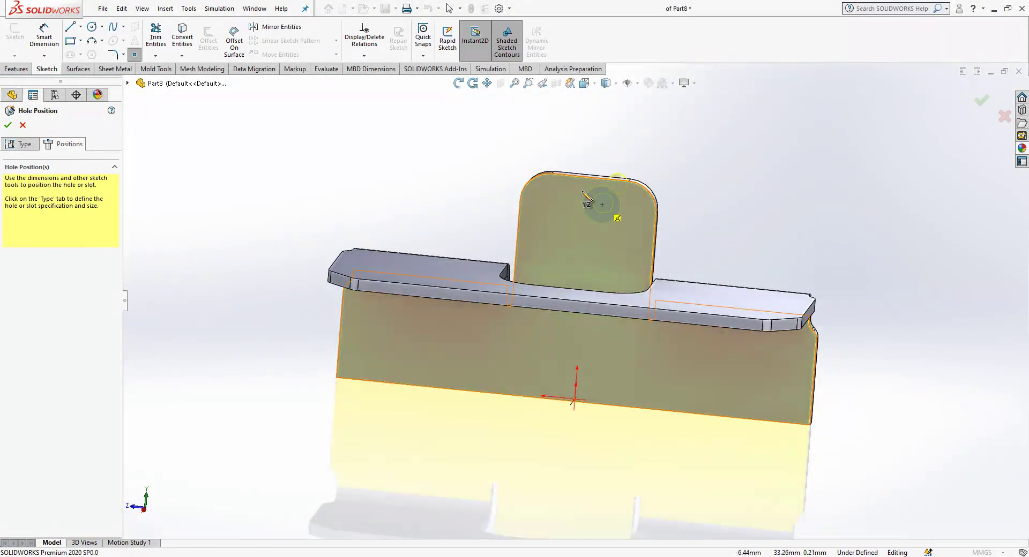
left_click(550, 203)
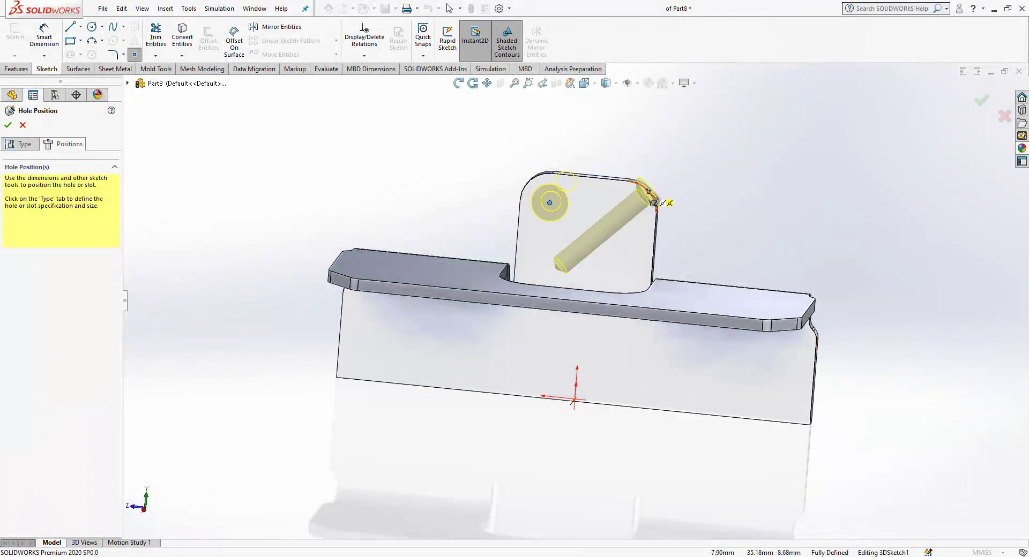
left_click(626, 210)
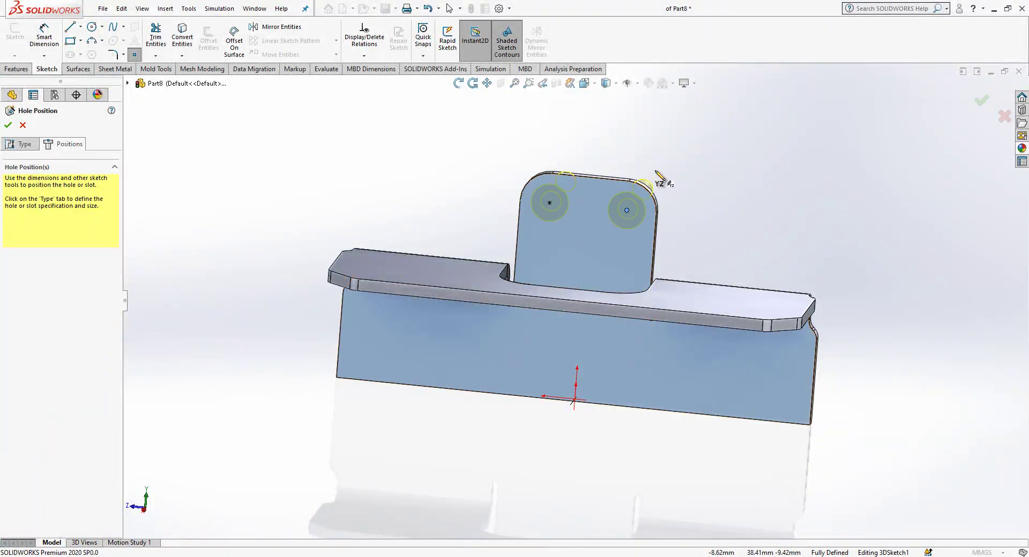
middle_click_drag(641, 212, 529, 203)
key("Return")
- Start a new sketch on the Top Plane, viewed normal to it
middle_click_drag(510, 257, 635, 312)
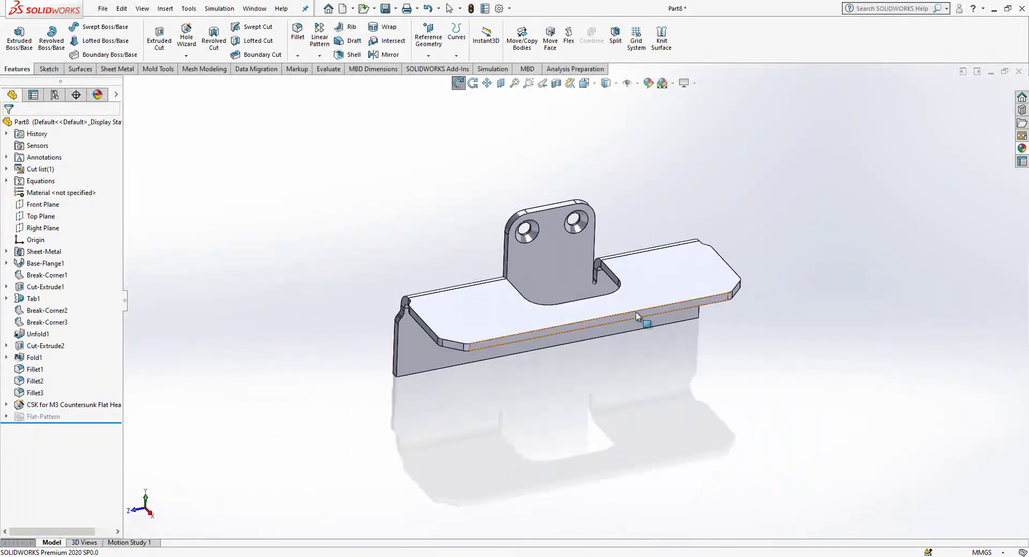
left_click(47, 217)
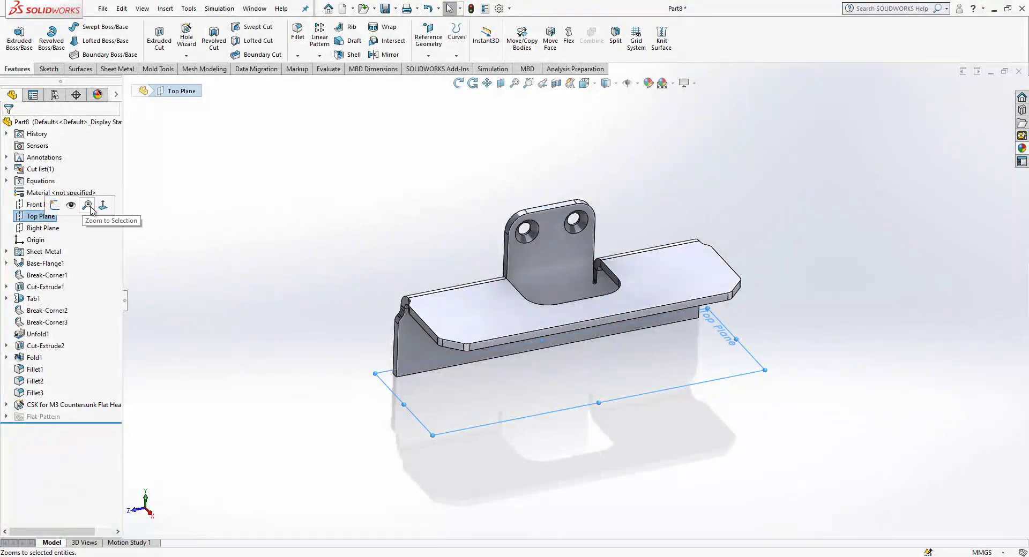
left_click(103, 207)
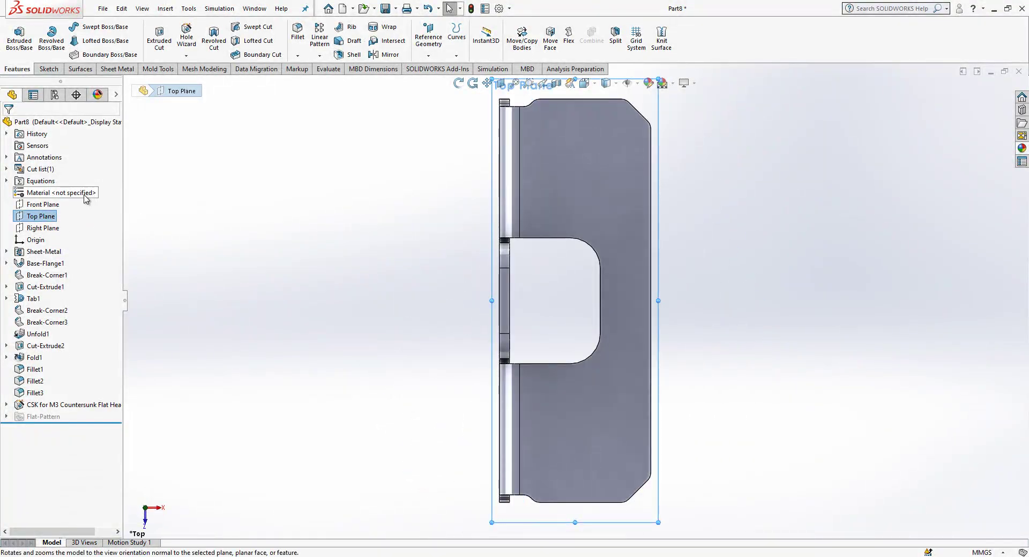
right_click(52, 220)
left_click(94, 202)
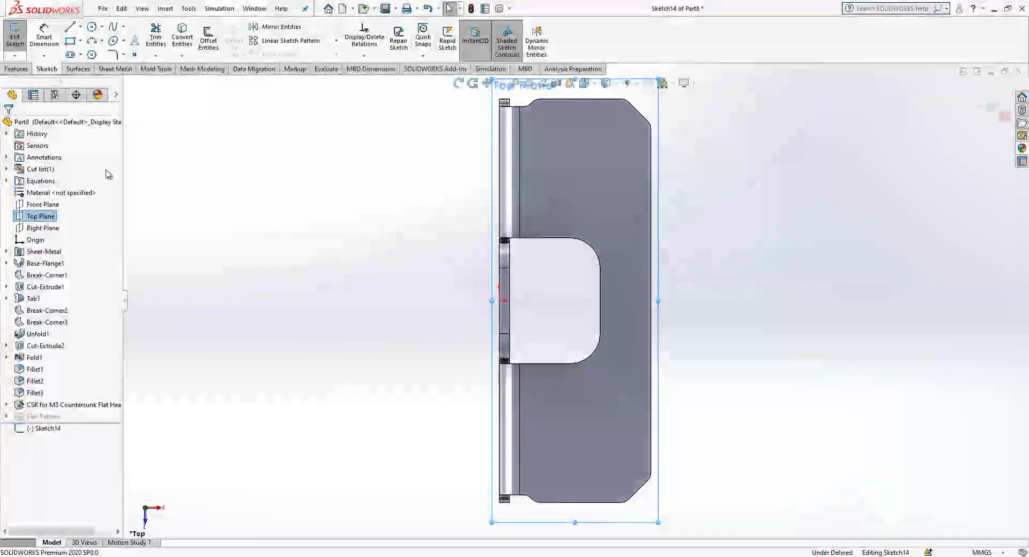
- Draw connected construction lines from the origin, about 16 mm horizontal and 28 mm vertical, and a circle about 8 mm in diameter at the free end
left_click(69, 27)
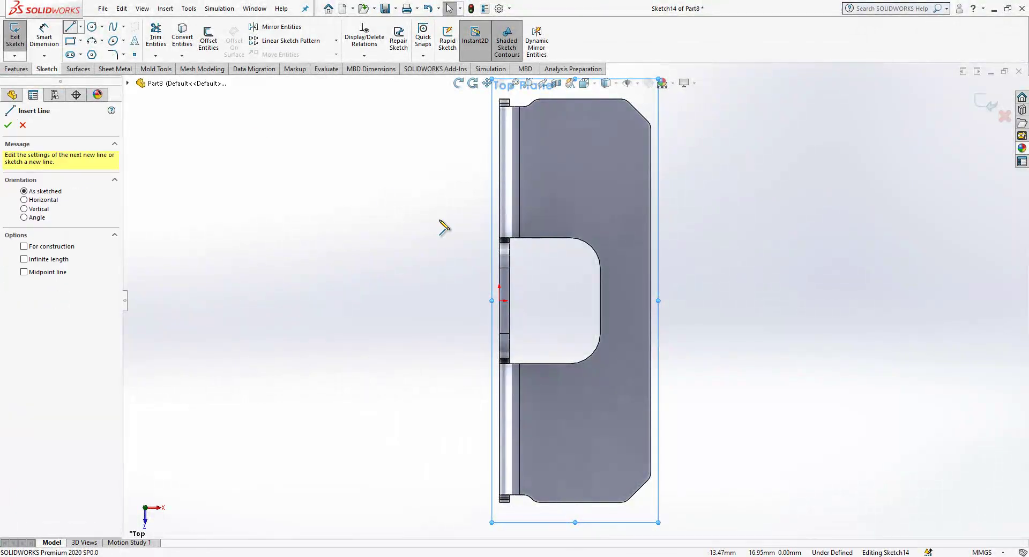
left_click(504, 301)
left_click(620, 300)
left_click(620, 158)
key("Escape")
left_click_drag(713, 160, 539, 322)
left_click(636, 273)
left_click_drag(620, 300, 579, 301)
left_click(173, 103)
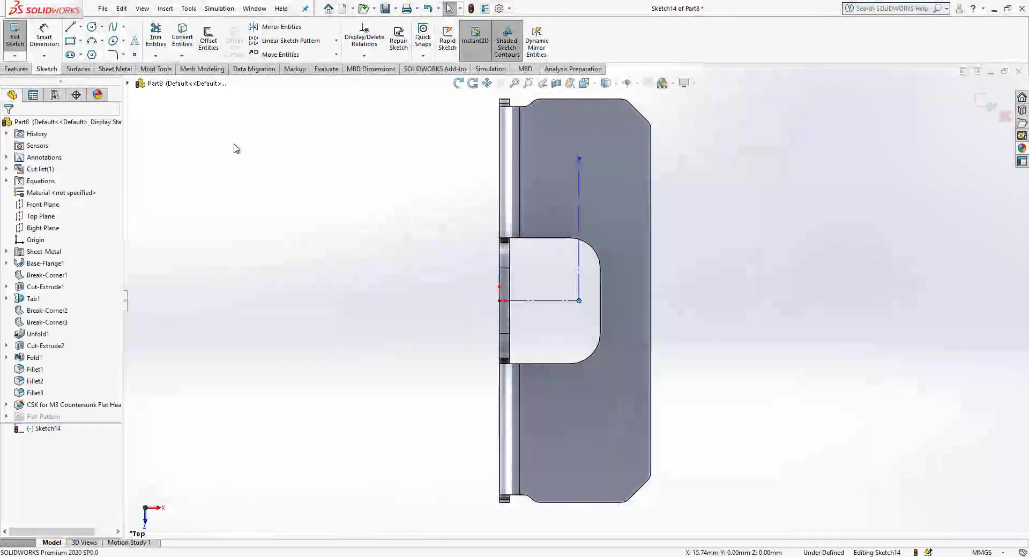
left_click(91, 27)
left_click_drag(579, 159, 598, 153)
- Dimension the circle centre's position by setting the horizontal construction line to 17.5 mm and the vertical one to 27.5 mm
left_click(44, 35)
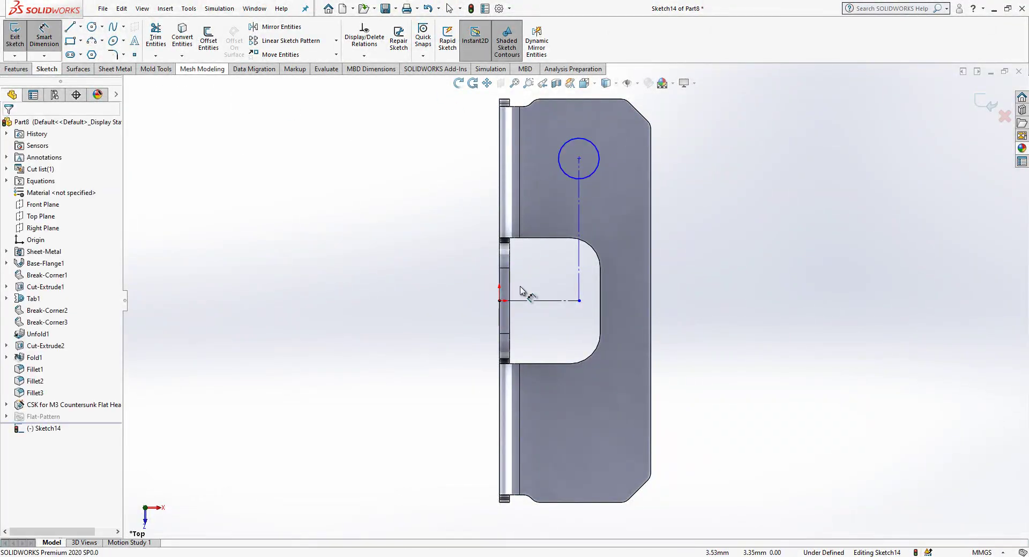
left_click(544, 307)
left_click(537, 211)
type("1")
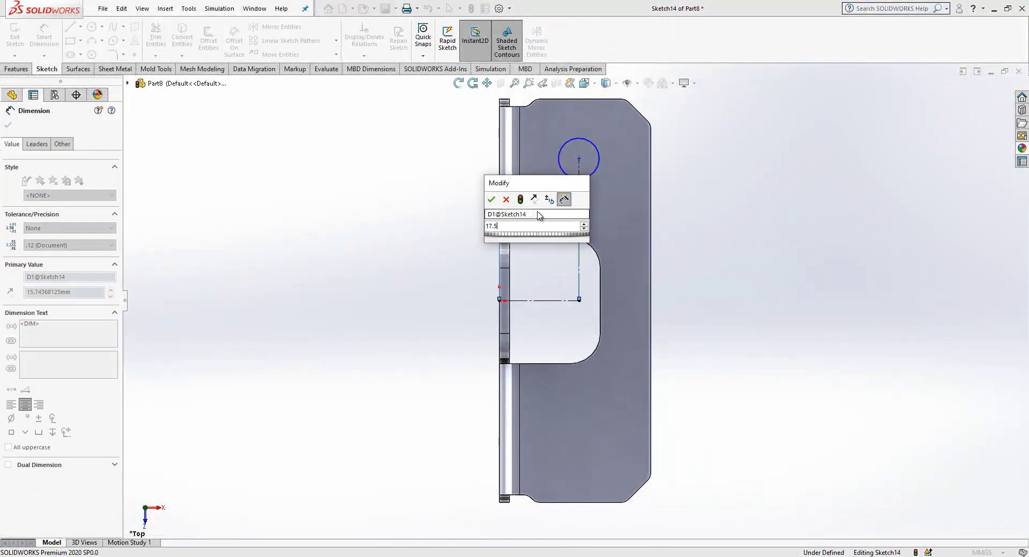
type("7.5")
key("Return")
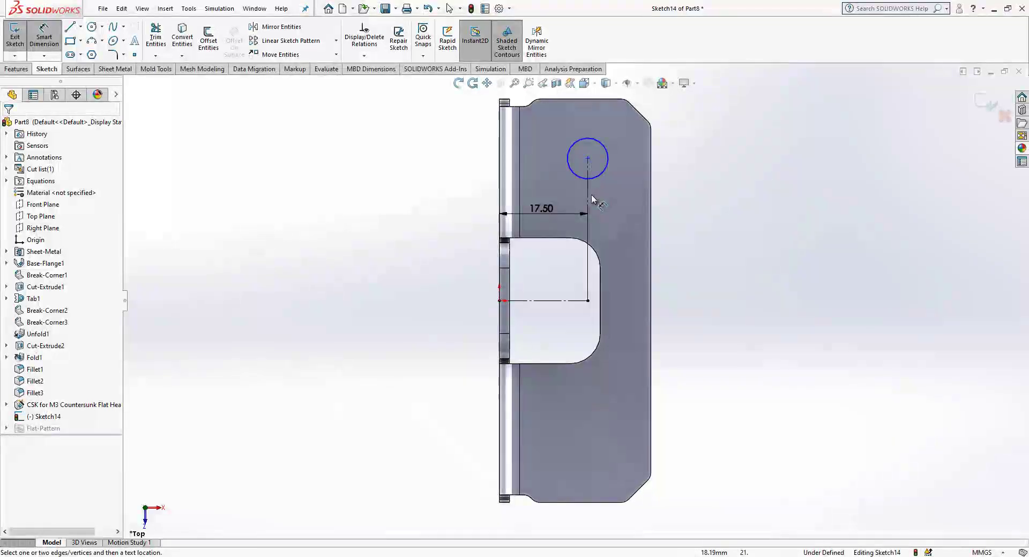
left_click(589, 199)
left_click(709, 227)
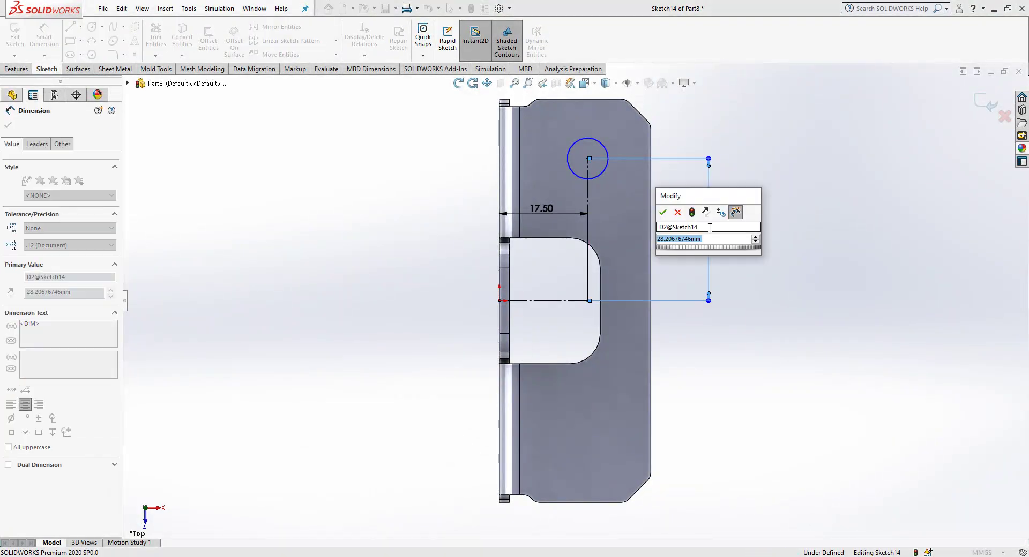
type("27.5")
key("Return")
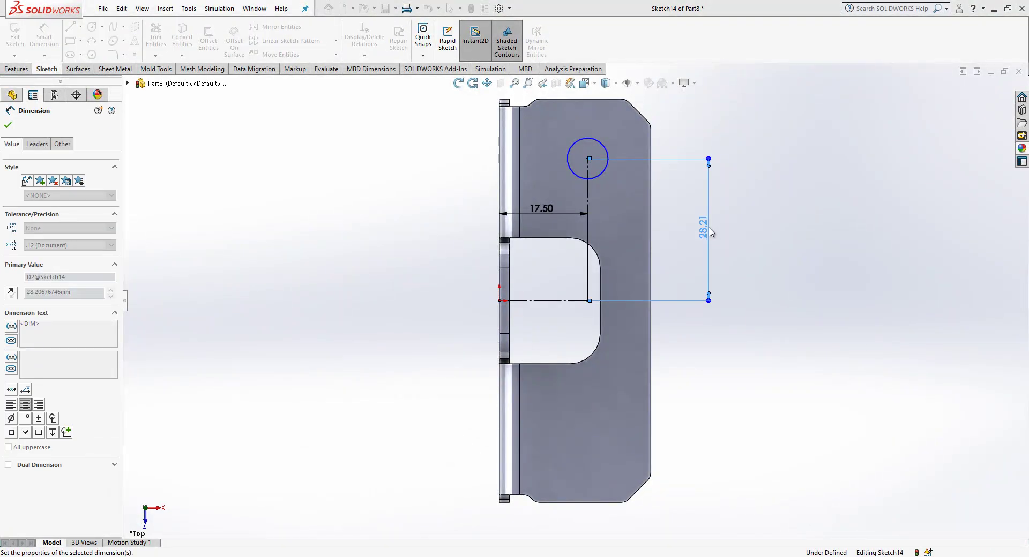
- Dimension the circle's diameter as 6.5 mm
left_click(607, 151)
left_click(618, 143)
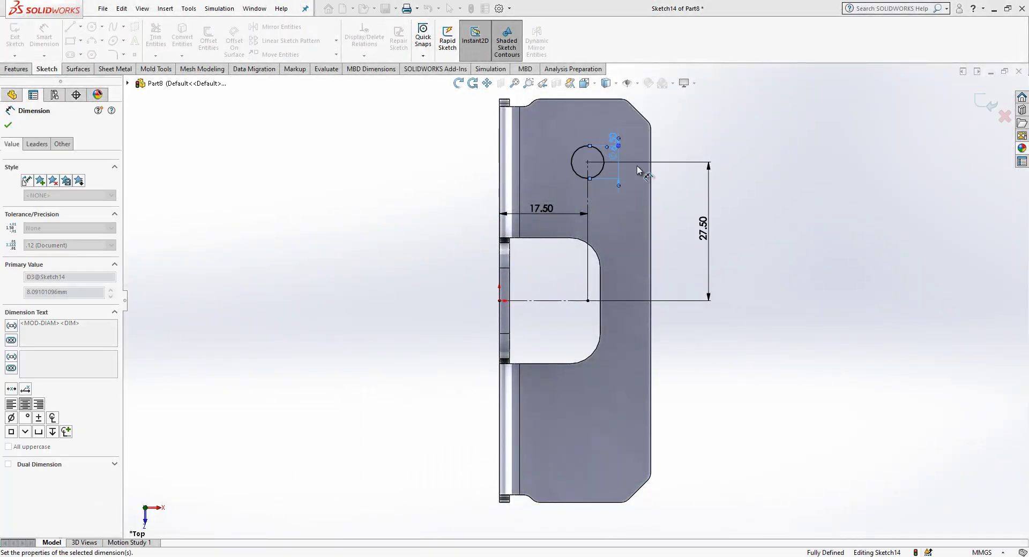
key("Escape")
- Mirror the circle about the construction line that starts at the origin
middle_click_drag(698, 340, 673, 259)
left_click(637, 272)
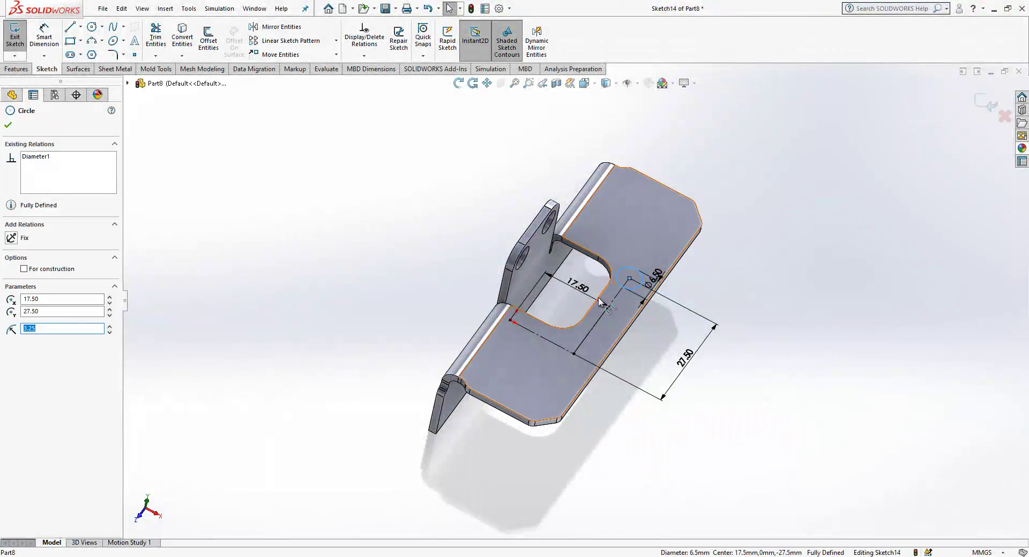
left_click(555, 350, "ctrl")
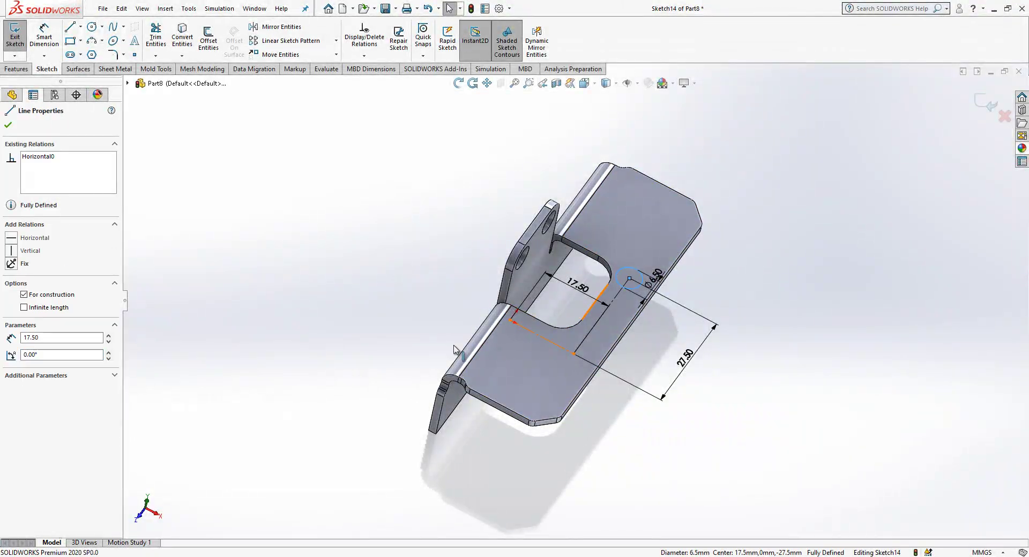
left_click(270, 31)
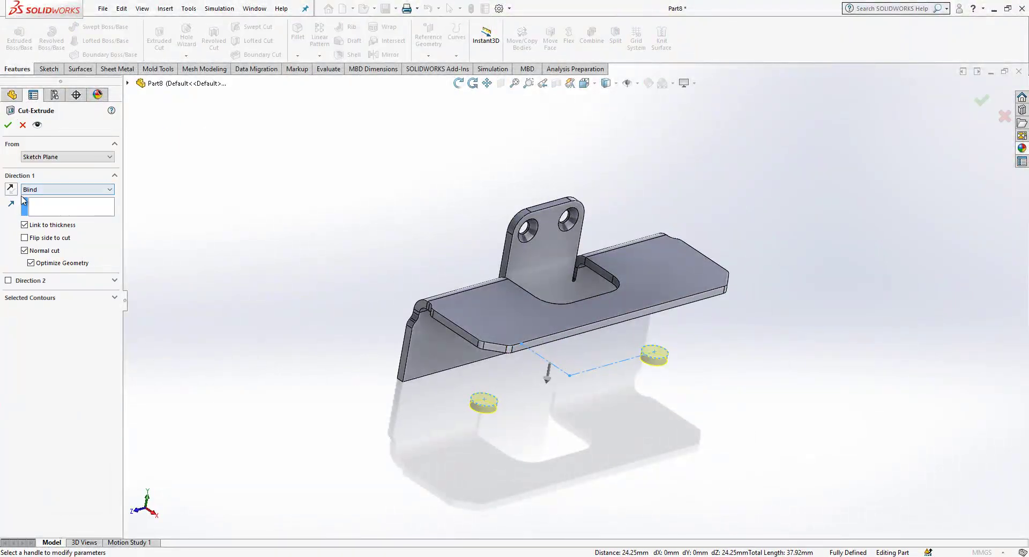
- Cut both circles upward through the horizontal flange with an Extruded Cut set to Through All
left_click(29, 190)
left_click(48, 207)
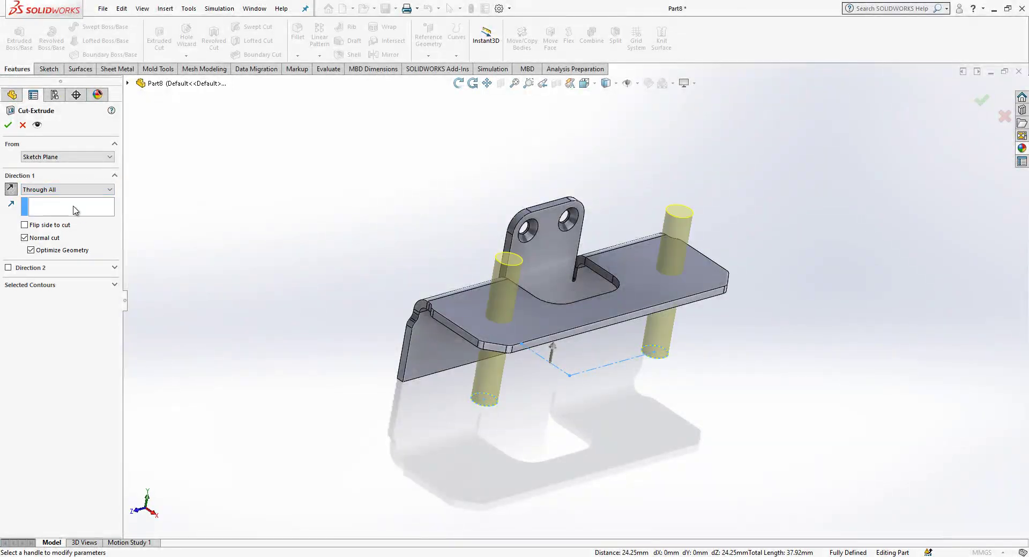
key("Return")
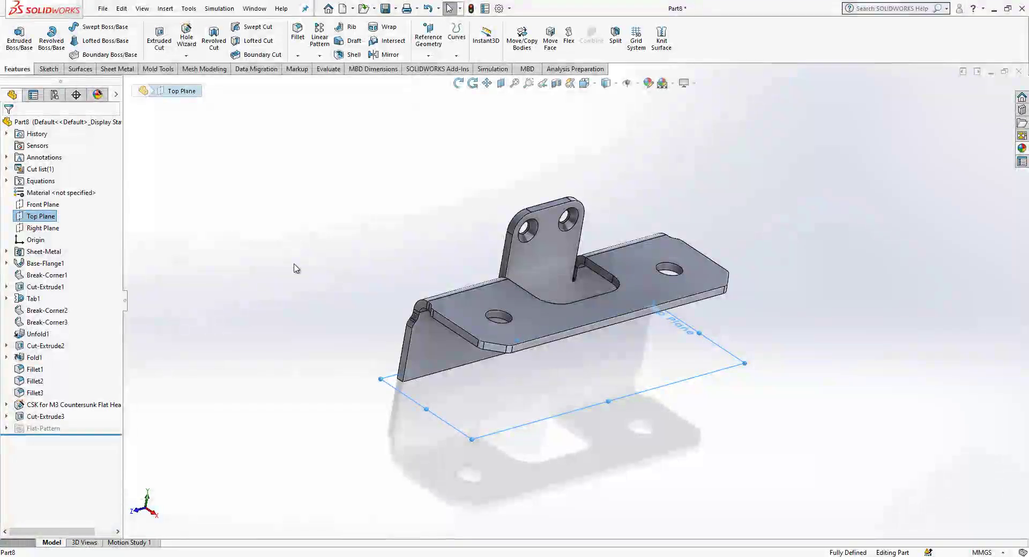
- Mirror the whole bracket body about the vertical flange's lower edge face with Merge solids enabled
middle_click_drag(294, 269, 357, 68)
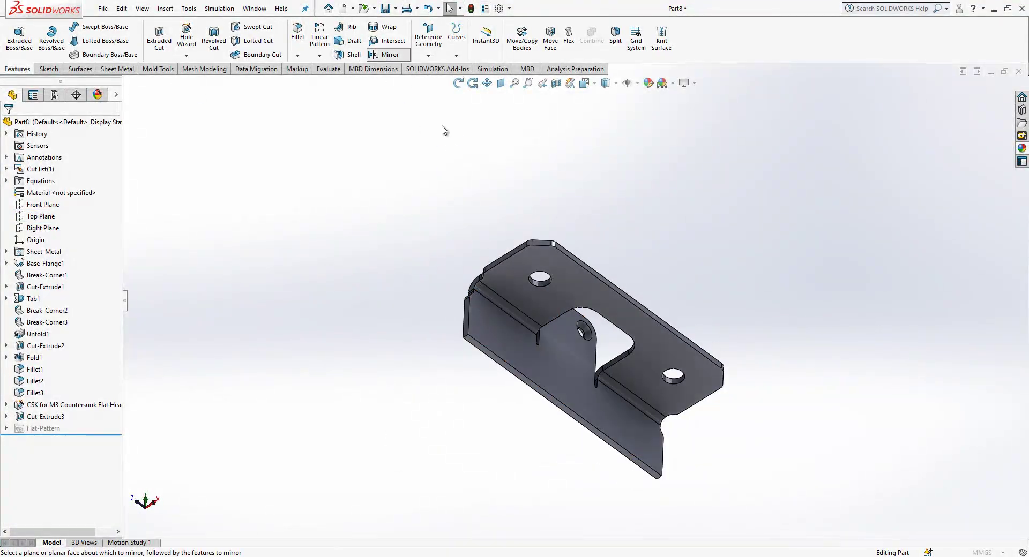
left_click(385, 54)
left_click(488, 355)
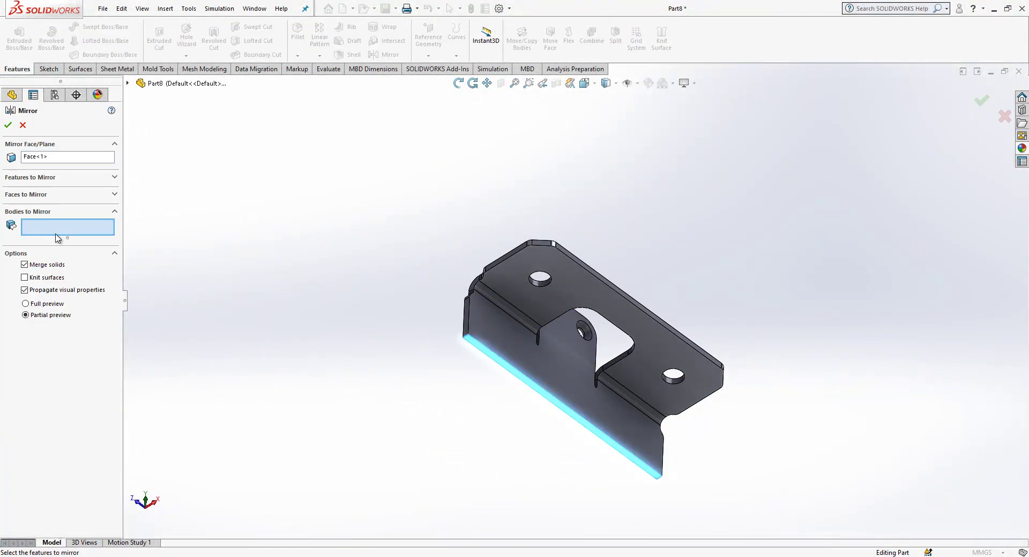
left_click(488, 322)
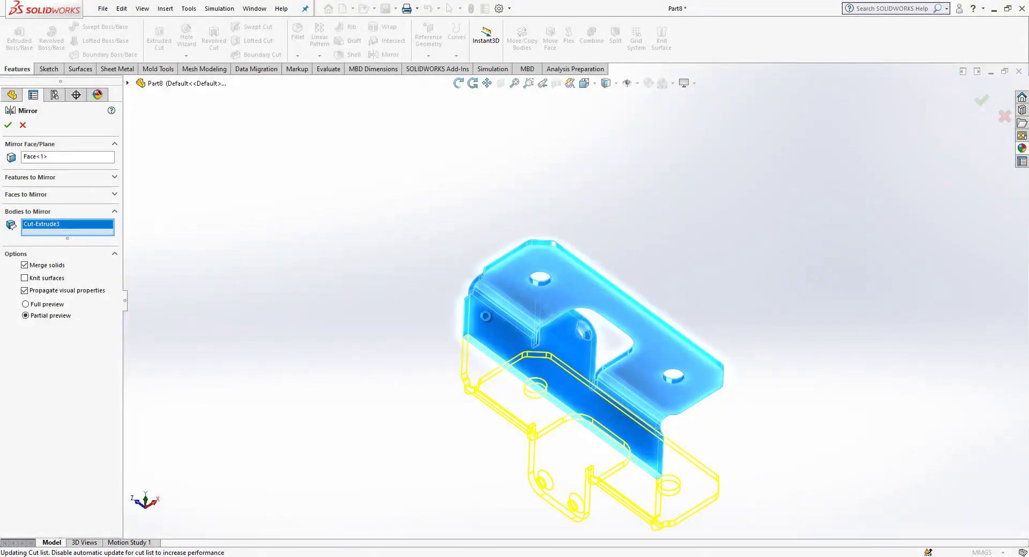
- Confirm the mirror and sketch a circle about 20 mm in diameter, centred at the origin, on the vertical web's inner face
right_click(375, 301)
middle_click_drag(672, 377, 629, 349)
left_click(582, 348)
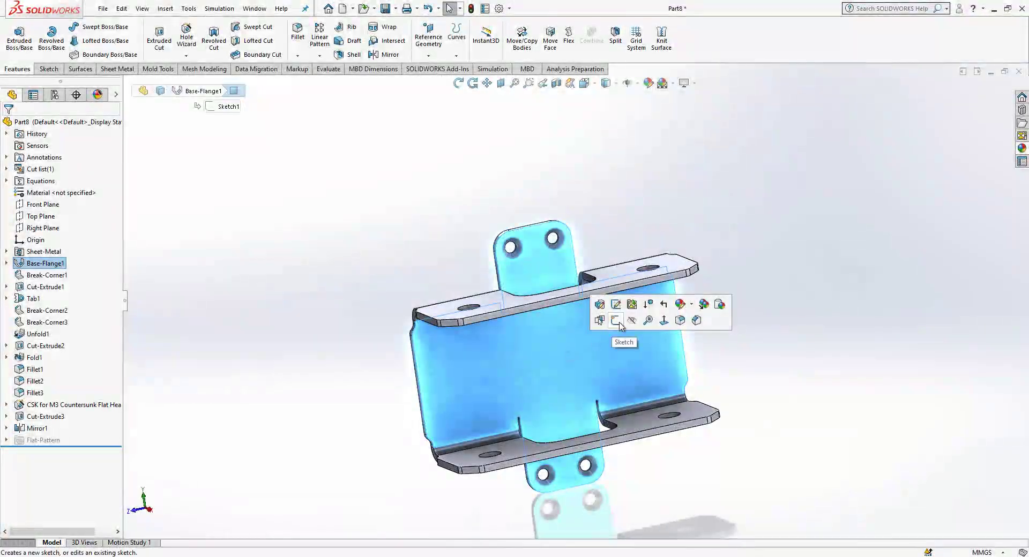
left_click(619, 323)
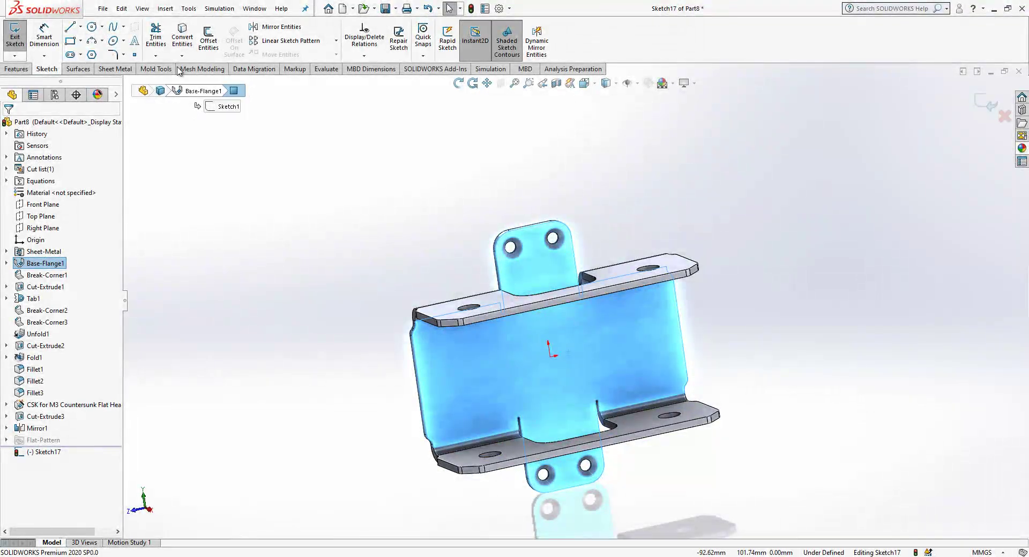
left_click(92, 27)
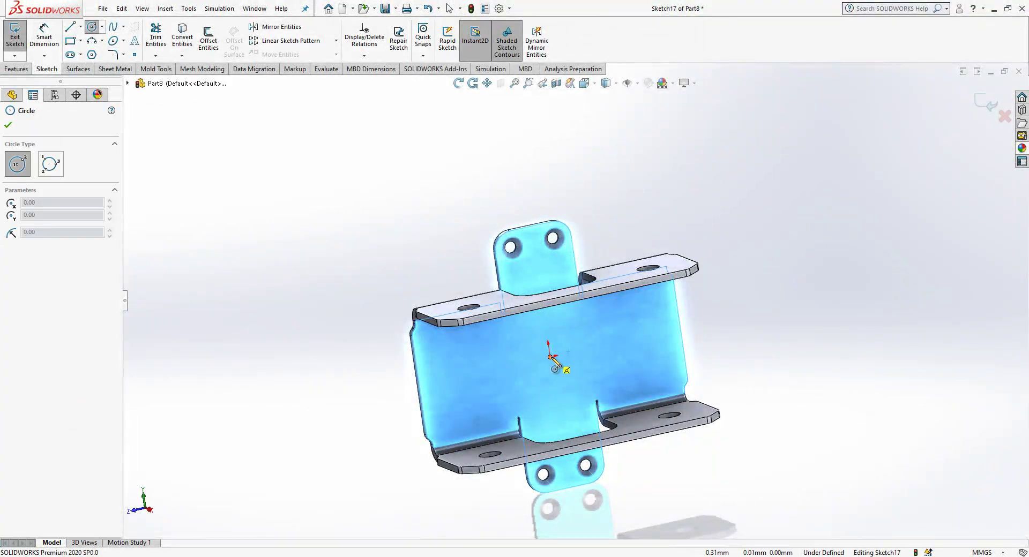
left_click(550, 357)
left_click(565, 325)
key("Escape")
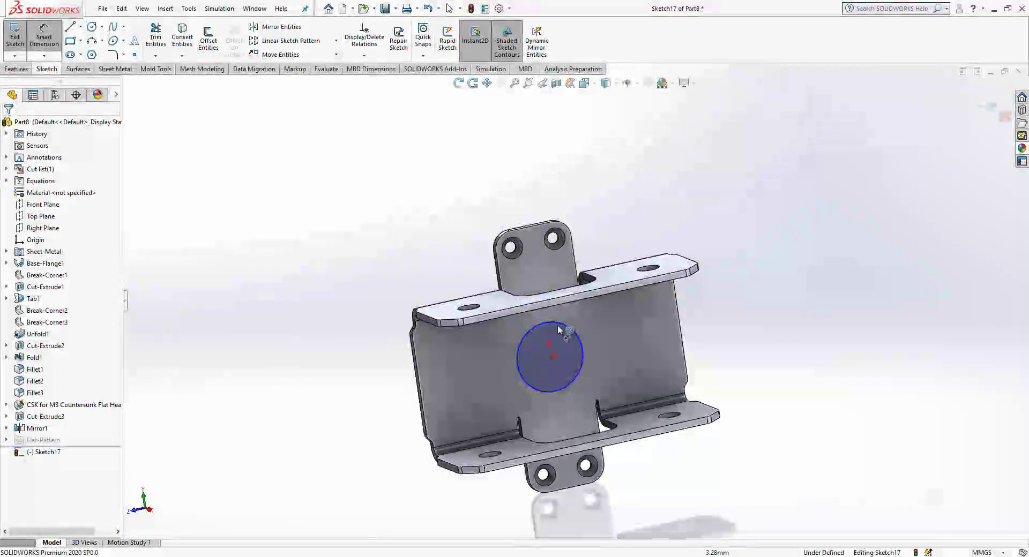
- Dimension the circle's diameter as 12 mm
left_click(571, 334)
left_click(616, 339)
left_click(615, 372)
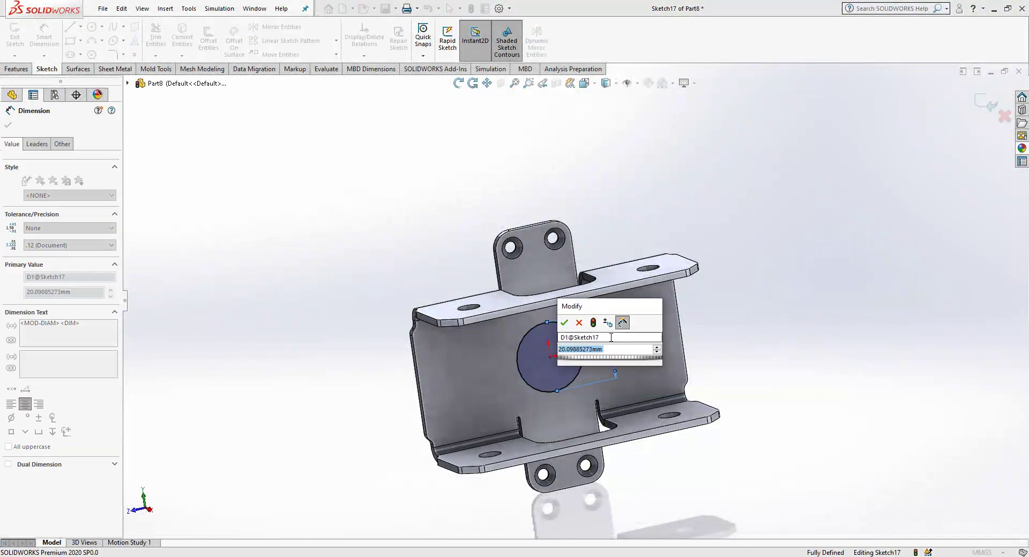
type("12")
key("Return")
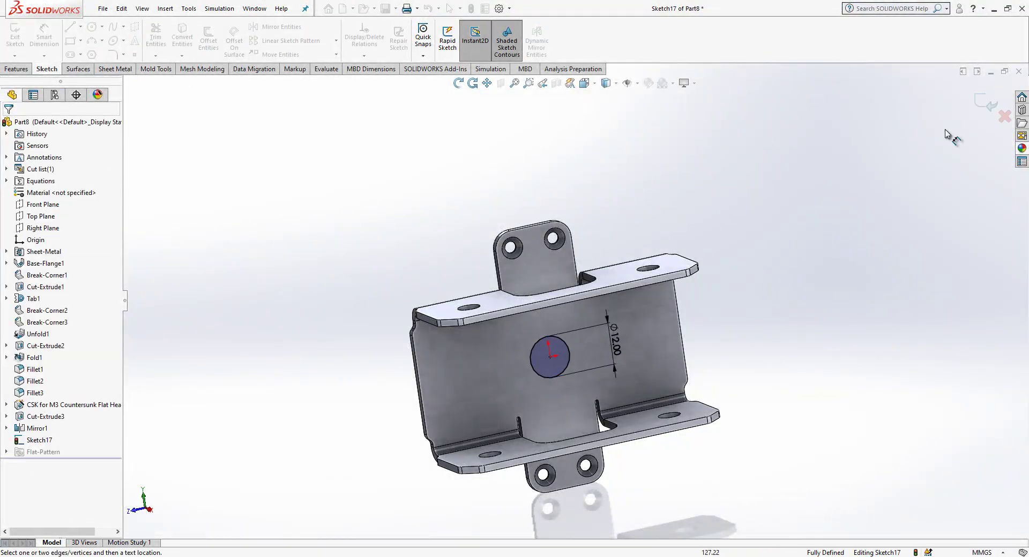
- Cut the circle through the vertical web with a Blind Extruded Cut linked to the sheet thickness
left_click(983, 103)
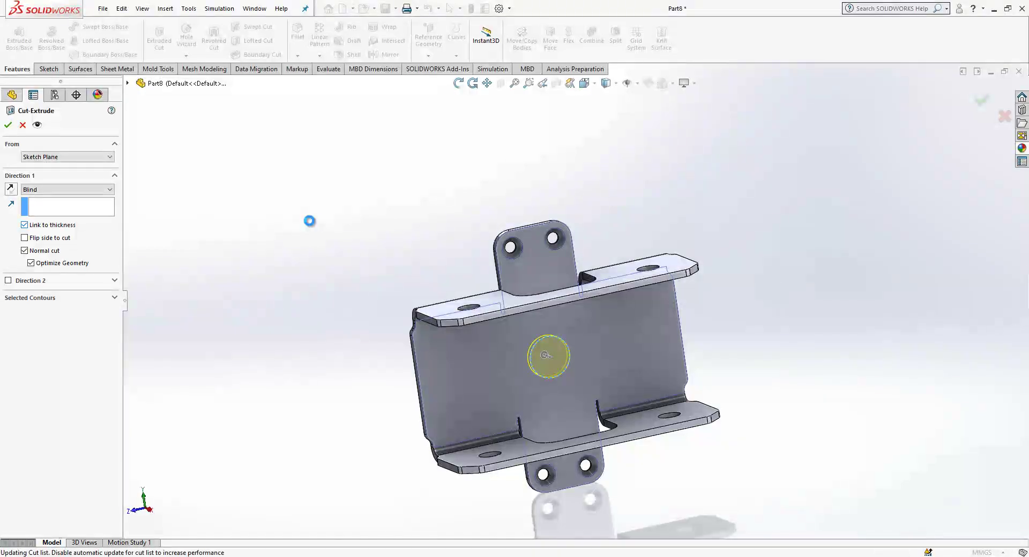
left_click(330, 234)
middle_click_drag(504, 311, 625, 444)
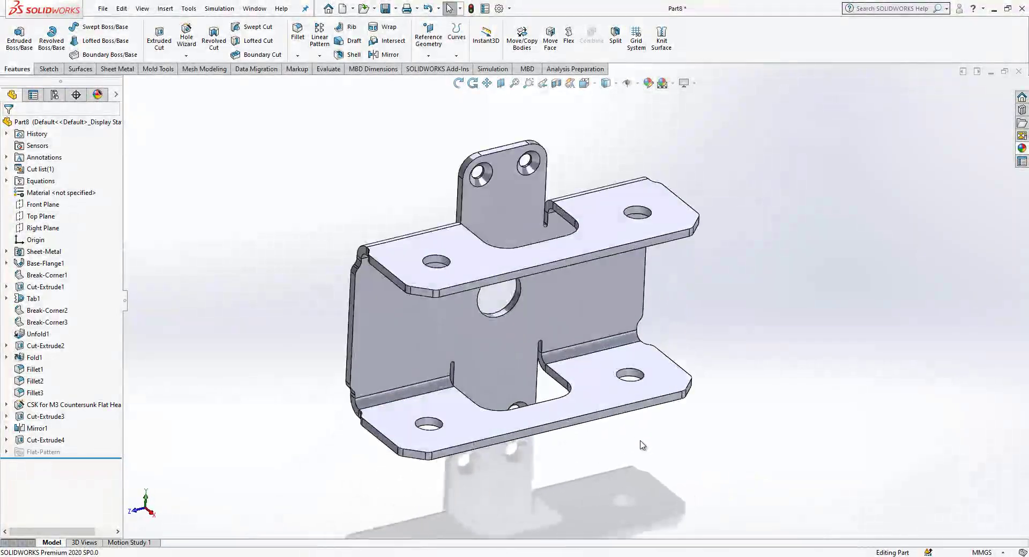